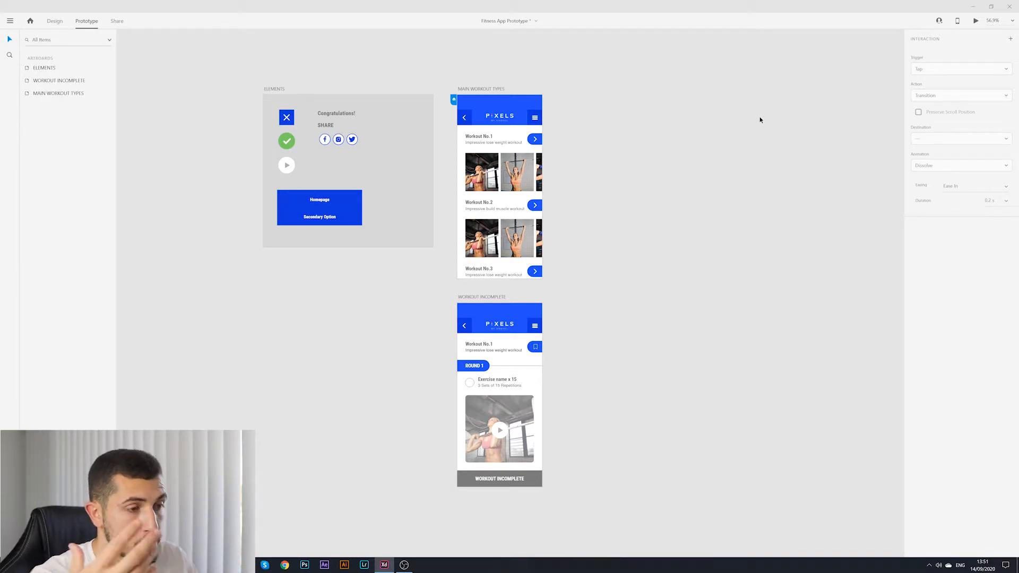
- Duplicate the MAIN WORKOUT TYPES artboard beside the original
{"action": "left_click", "coordinate": [490, 89]}
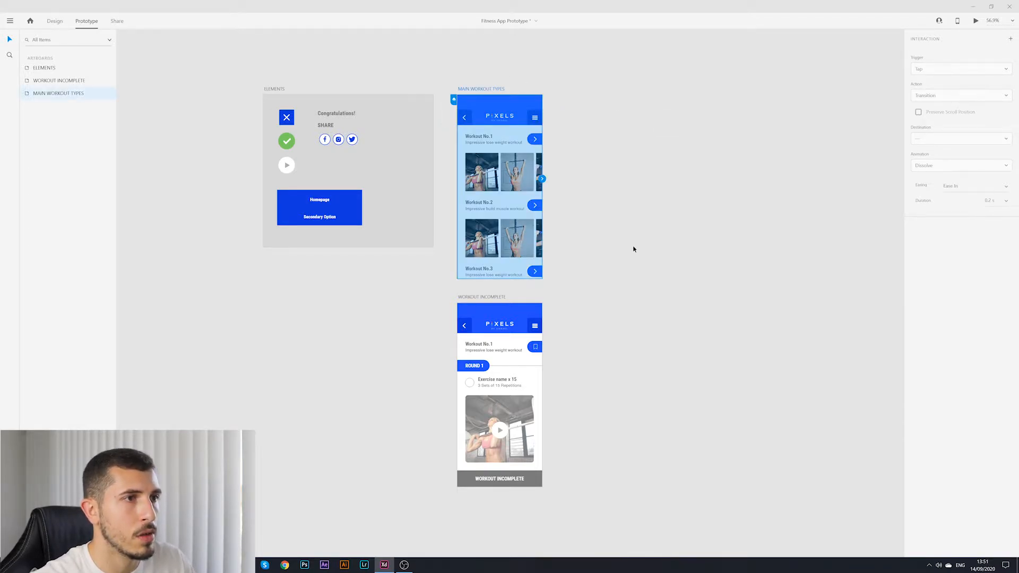
{"action": "key", "text": "ctrl+d"}
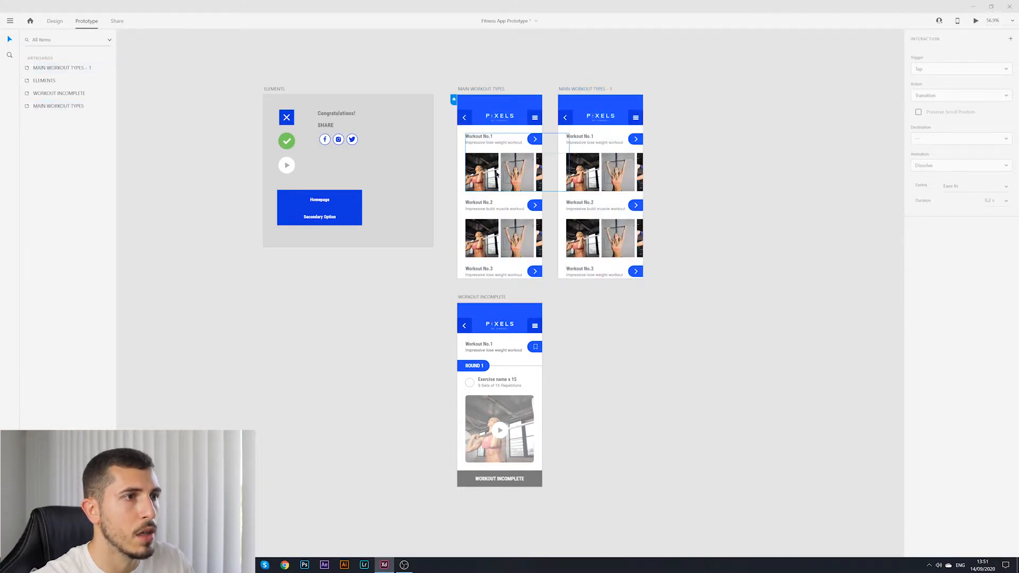
{"action": "scroll", "coordinate": [495, 169], "scroll_direction": "up", "scroll_amount": 5}
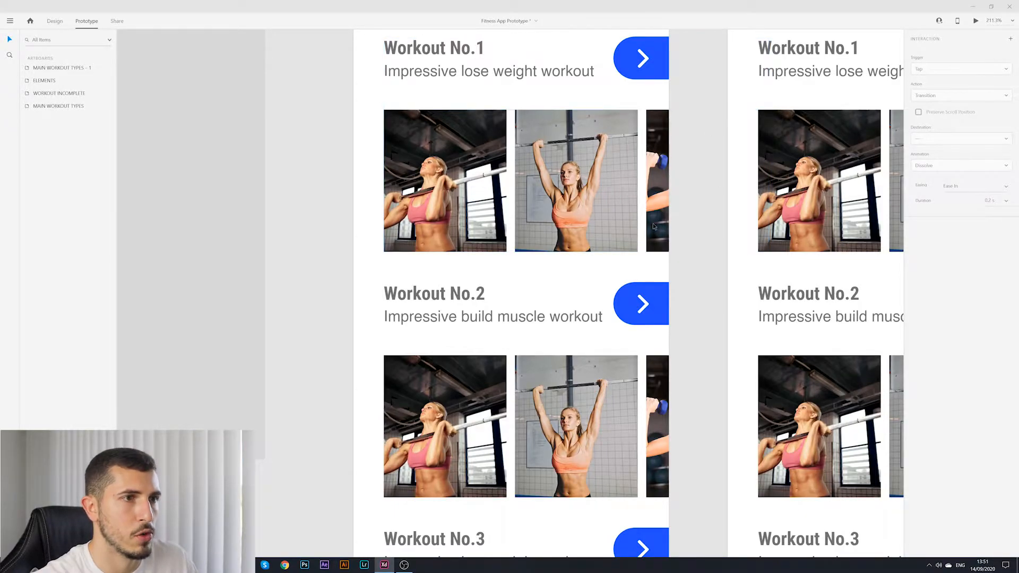
{"action": "scroll", "coordinate": [687, 194], "scroll_direction": "down", "scroll_amount": 3}
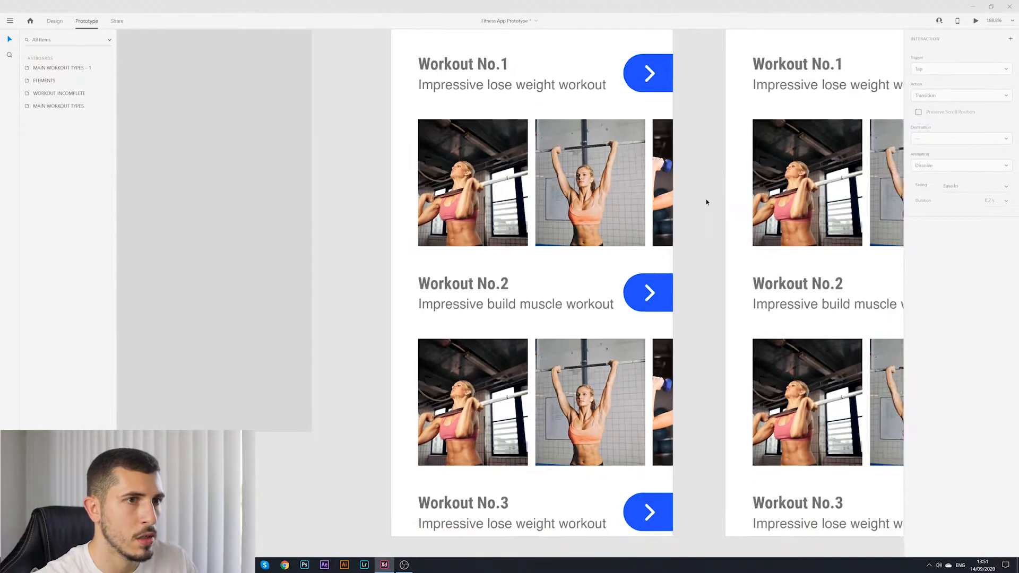
{"action": "left_click_drag", "start_coordinate": [685, 193], "coordinate": [501, 240]}
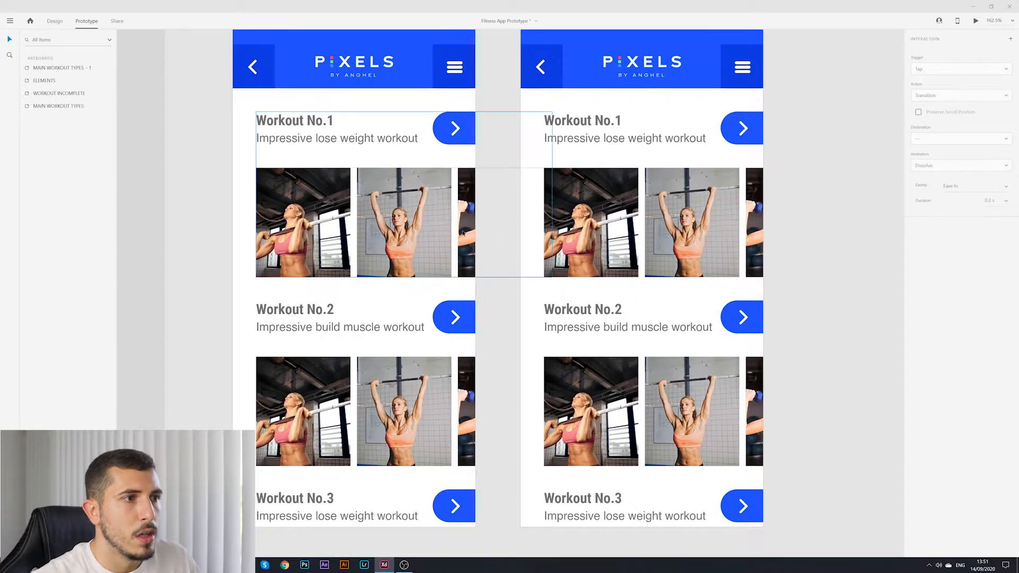
{"action": "left_click", "coordinate": [351, 230]}
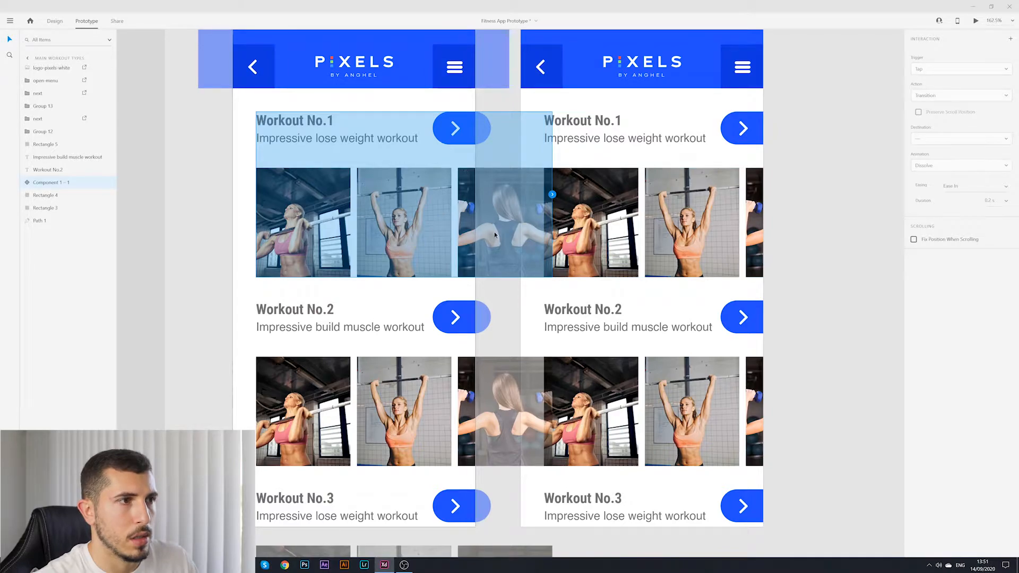
{"action": "left_click", "coordinate": [805, 215]}
{"action": "scroll", "coordinate": [821, 209], "scroll_direction": "down", "scroll_amount": 5}
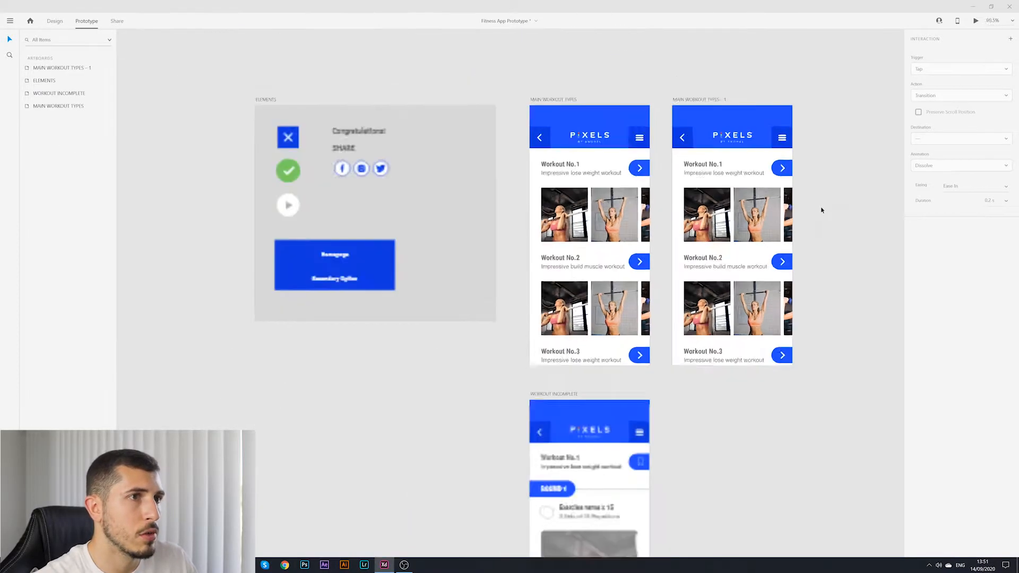
{"action": "scroll", "coordinate": [817, 203], "scroll_direction": "up", "scroll_amount": 3}
{"action": "left_click", "coordinate": [363, 96]}
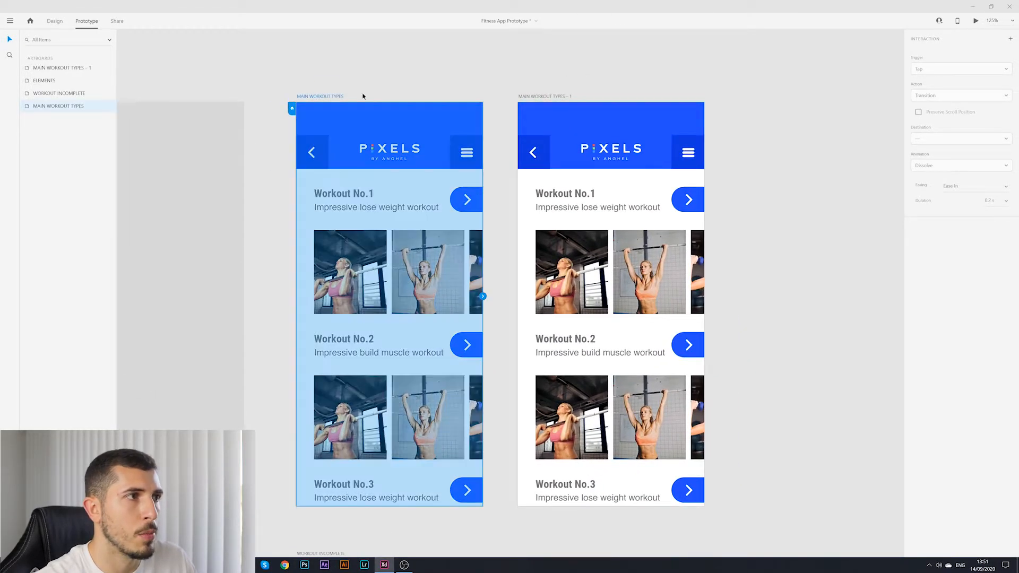
{"action": "left_click", "coordinate": [548, 97]}
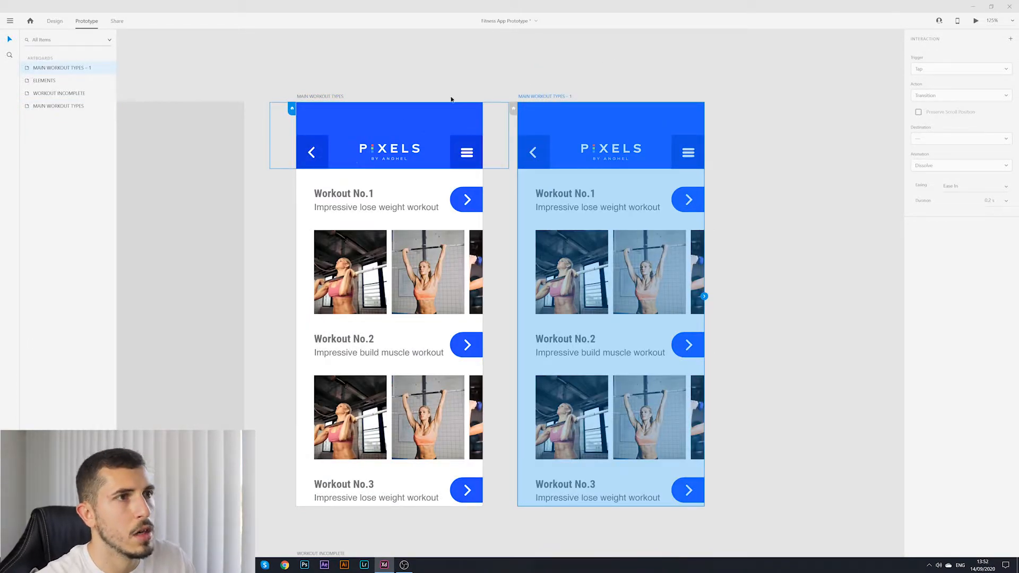
{"action": "left_click", "coordinate": [673, 87]}
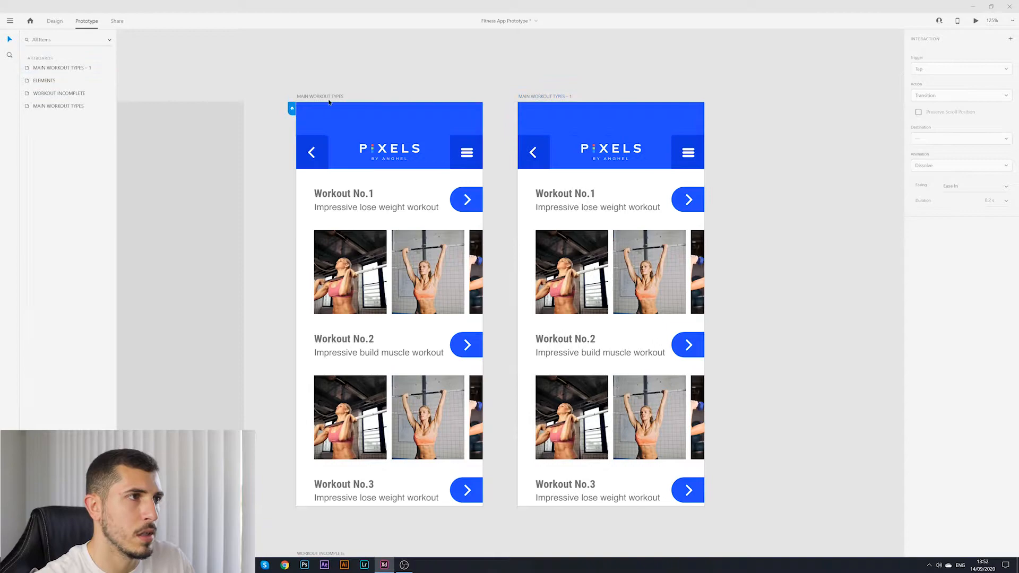
- Delete the duplicated MAIN WORKOUT TYPES - 1 artboard
{"action": "right_click", "coordinate": [328, 102]}
{"action": "key", "text": "Escape"}
{"action": "left_click", "coordinate": [542, 99]}
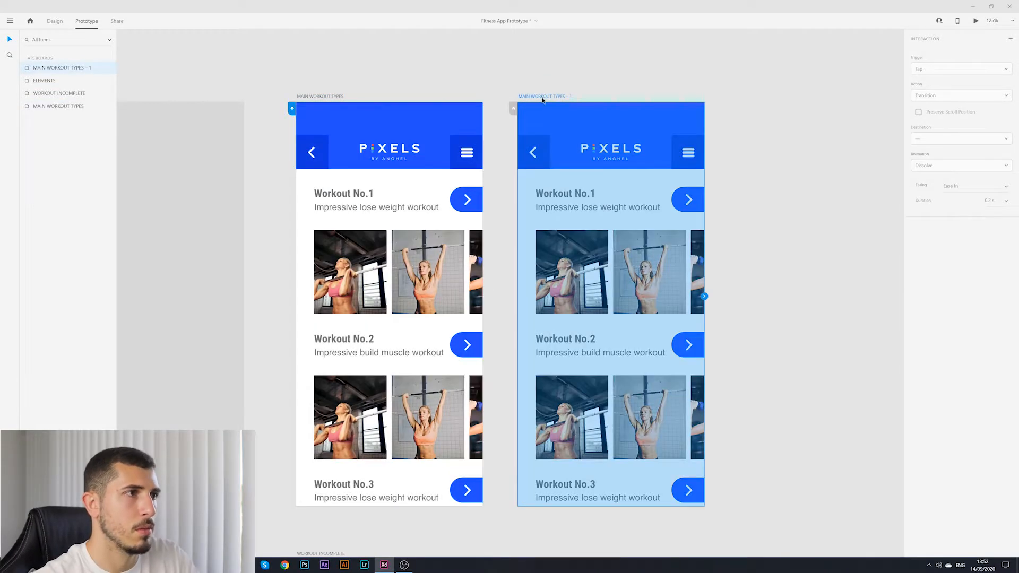
{"action": "key", "text": "Delete"}
- Copy the MAIN WORKOUT TYPES artboard and paste the copy onto the empty canvas
{"action": "right_click", "coordinate": [336, 100]}
{"action": "key", "text": "Escape"}
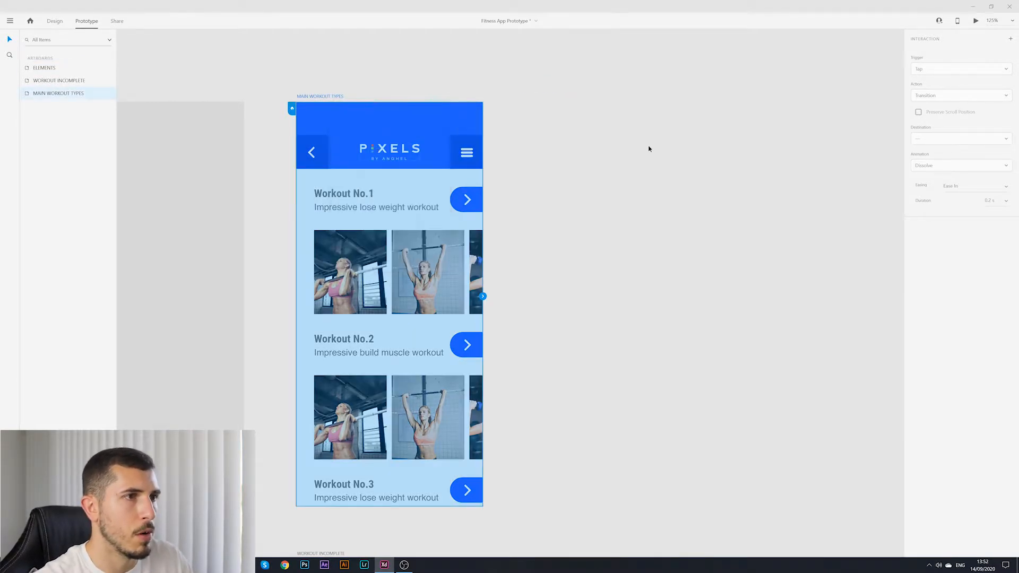
{"action": "right_click", "coordinate": [649, 149]}
{"action": "left_click", "coordinate": [661, 184]}
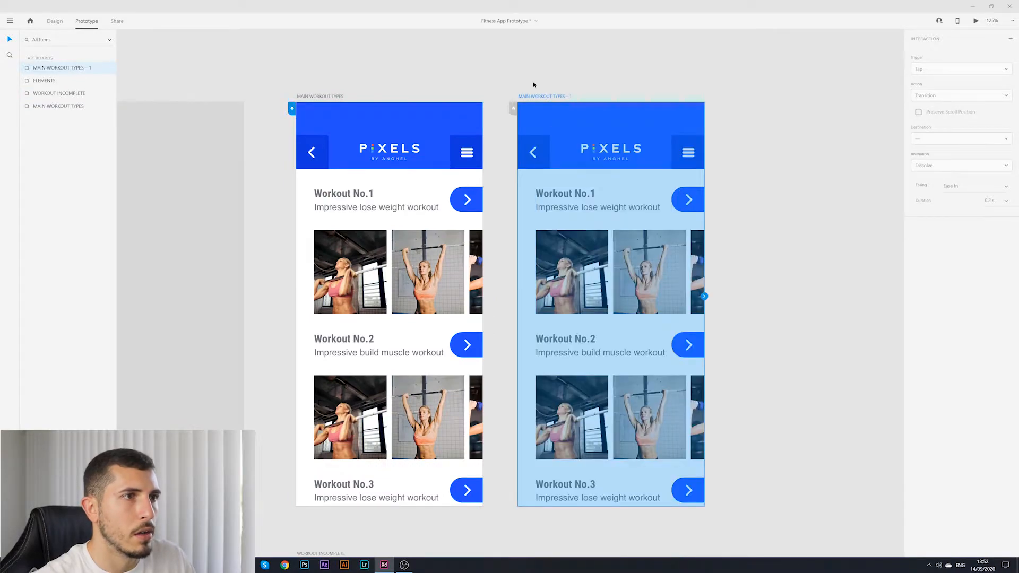
{"action": "left_click", "coordinate": [579, 78]}
- On the copied artboard, shift the Workout No.1 image group leftward until its third image lies fully inside the artboard
{"action": "scroll", "coordinate": [584, 80], "scroll_direction": "down", "scroll_amount": 4}
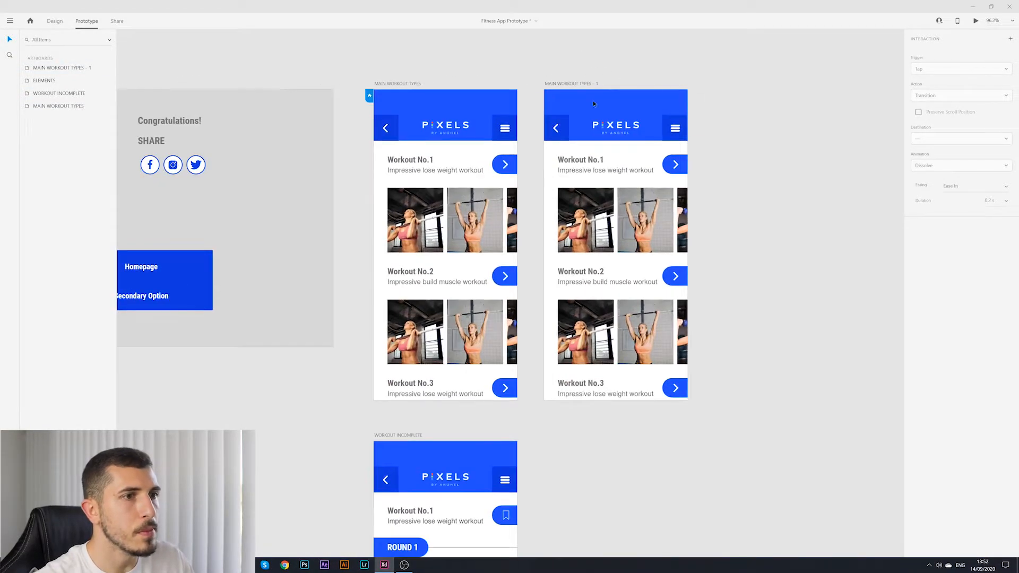
{"action": "left_click", "coordinate": [651, 214]}
{"action": "double_click", "coordinate": [651, 209]}
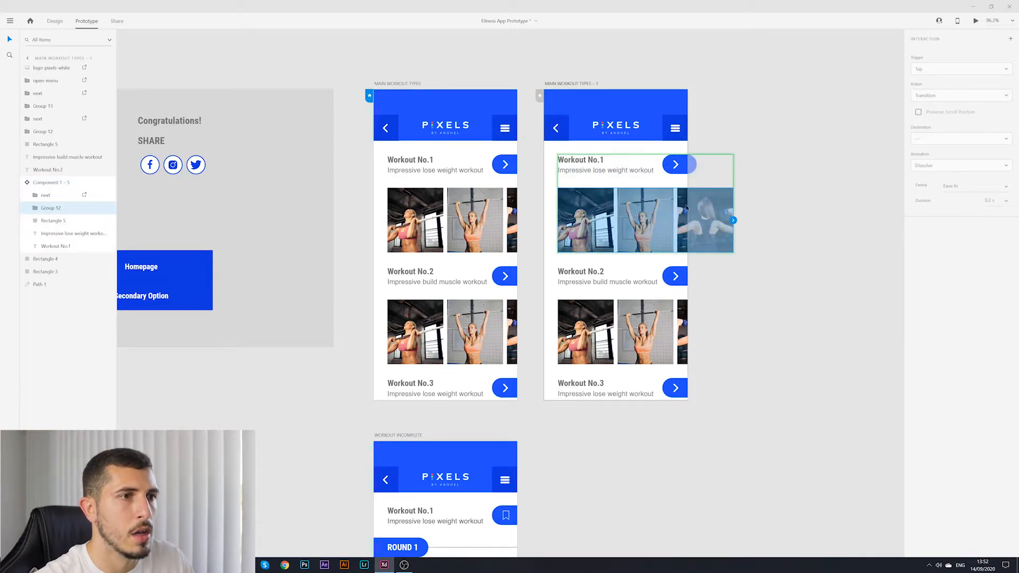
{"action": "left_click_drag", "start_coordinate": [659, 211], "coordinate": [605, 217]}
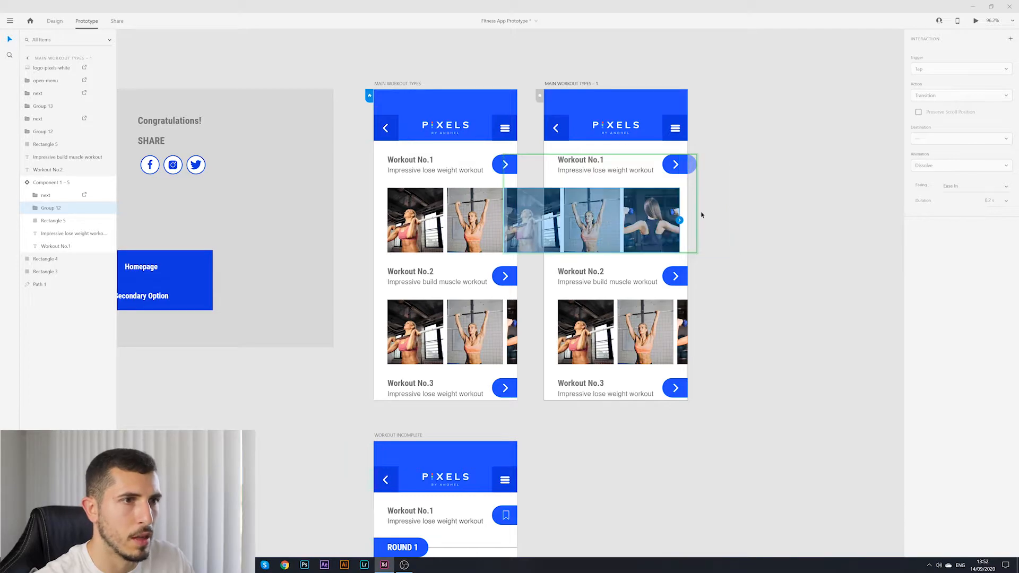
{"action": "left_click", "coordinate": [762, 212]}
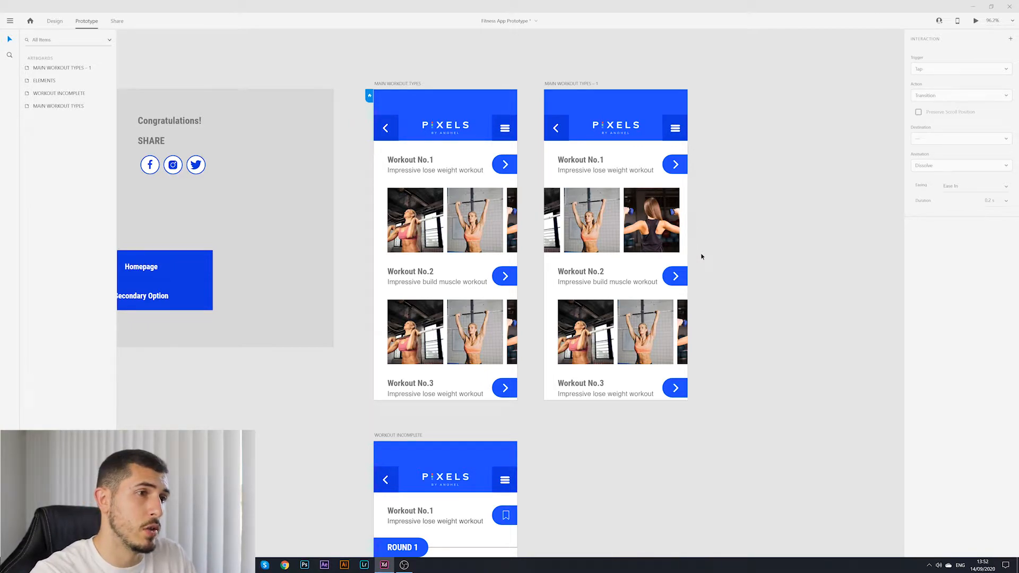
- Compare the original artboard with its copy, examining the shifted Workout No.1 image row
{"action": "left_click", "coordinate": [399, 84]}
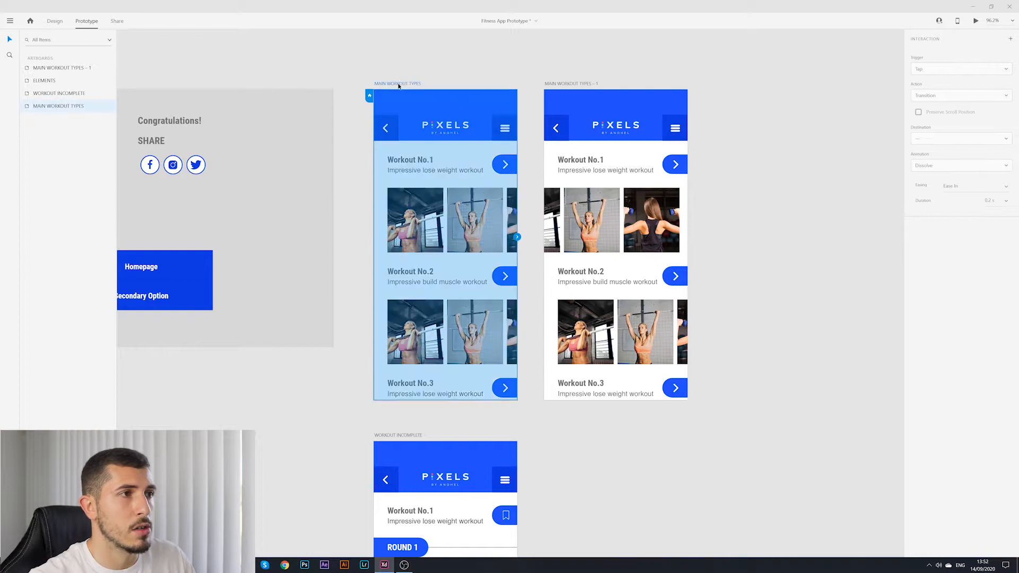
{"action": "left_click", "coordinate": [590, 85]}
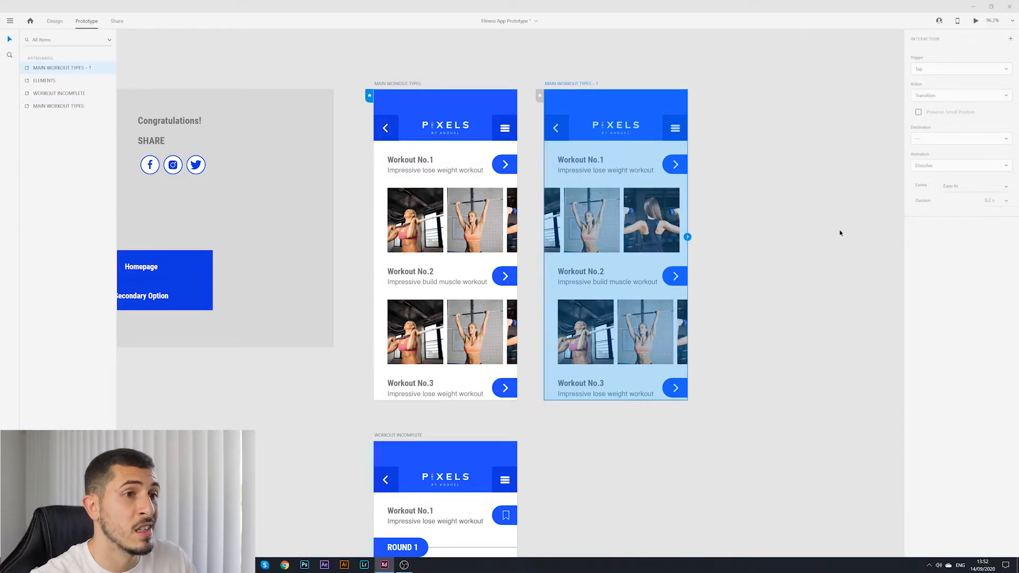
{"action": "left_click", "coordinate": [842, 243]}
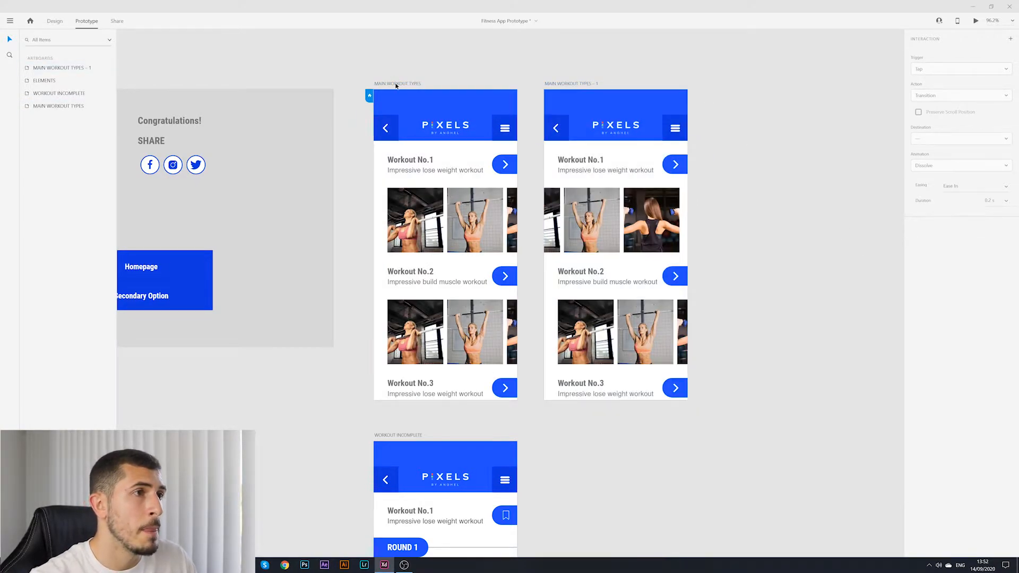
{"action": "left_click", "coordinate": [397, 84]}
{"action": "left_click", "coordinate": [641, 223]}
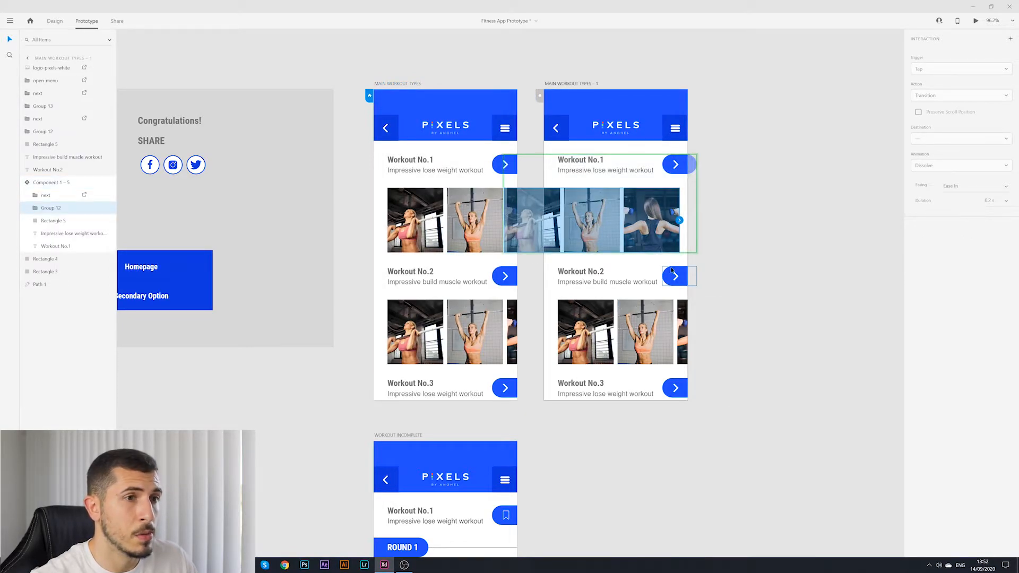
{"action": "left_click", "coordinate": [741, 206]}
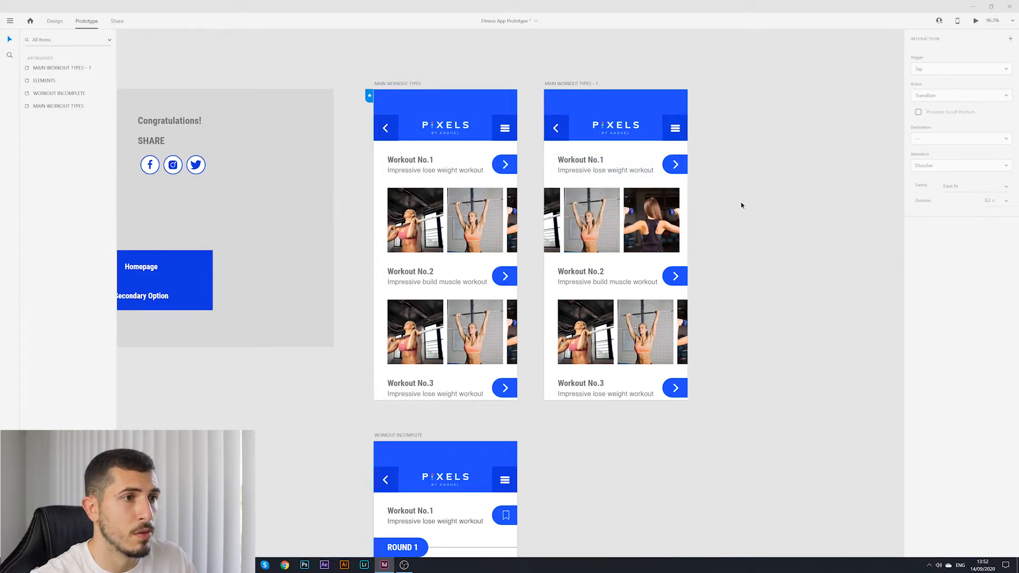
{"action": "left_click", "coordinate": [399, 84]}
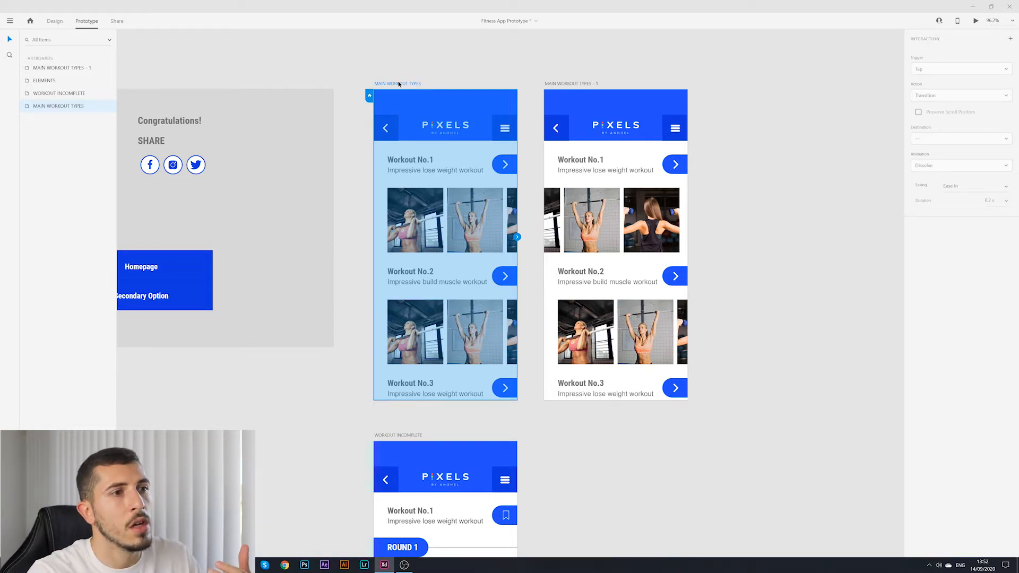
{"action": "left_click", "coordinate": [625, 211]}
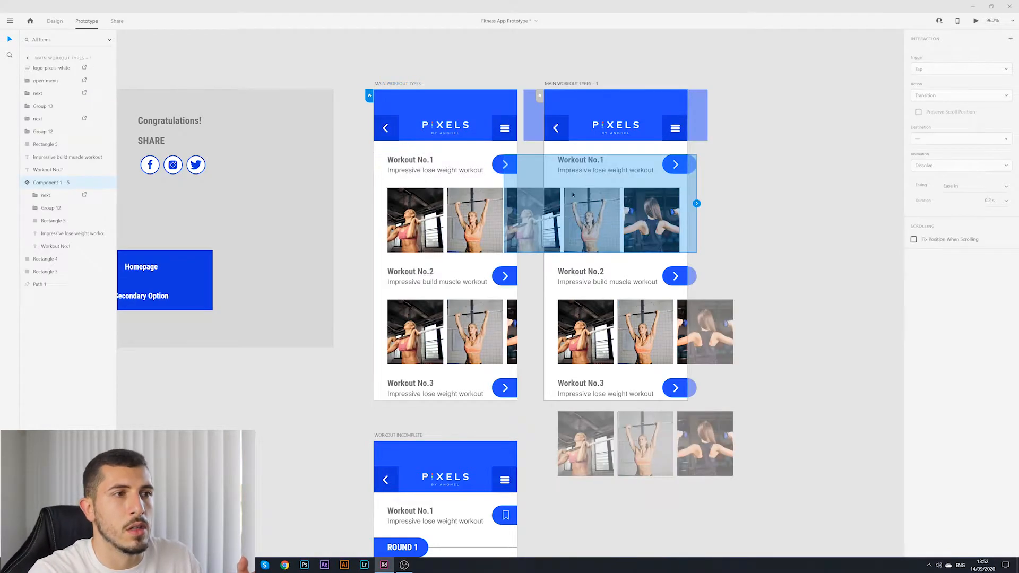
{"action": "left_click", "coordinate": [732, 207]}
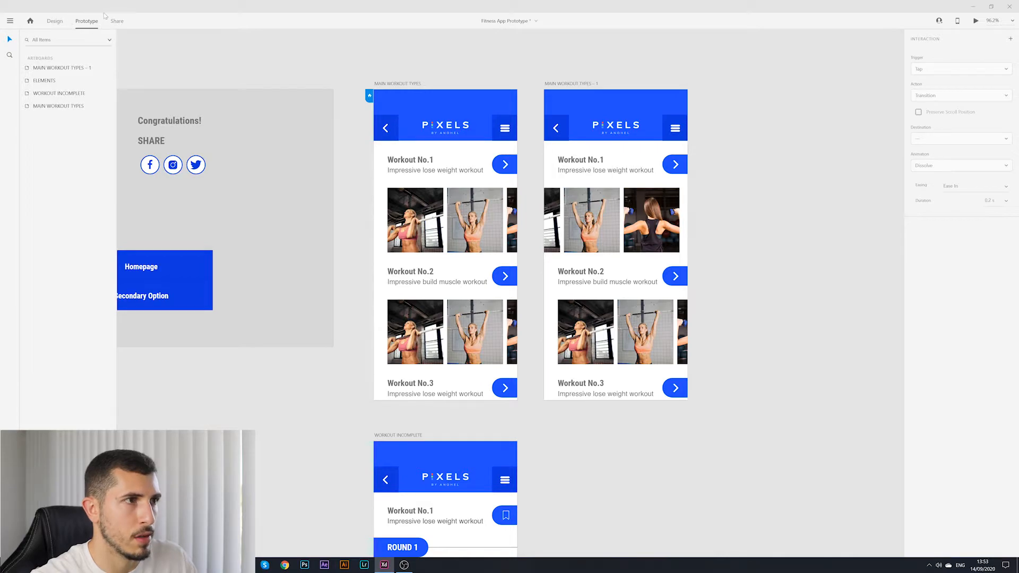
- Link the third Workout No.1 image on the MAIN WORKOUT TYPES artboard to the MAIN WORKOUT TYPES - 1 artboard
{"action": "left_click", "coordinate": [512, 212]}
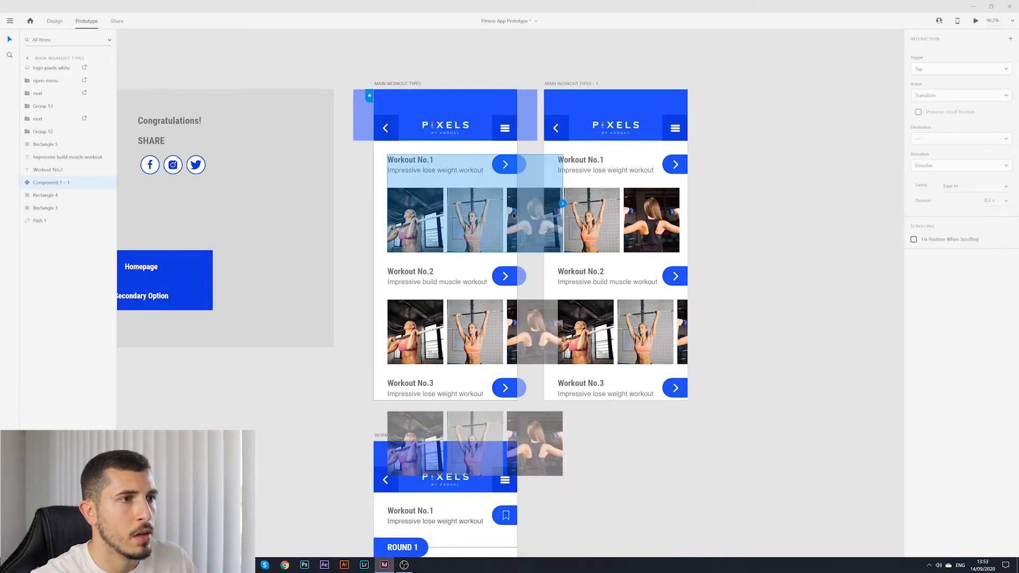
{"action": "double_click", "coordinate": [513, 212]}
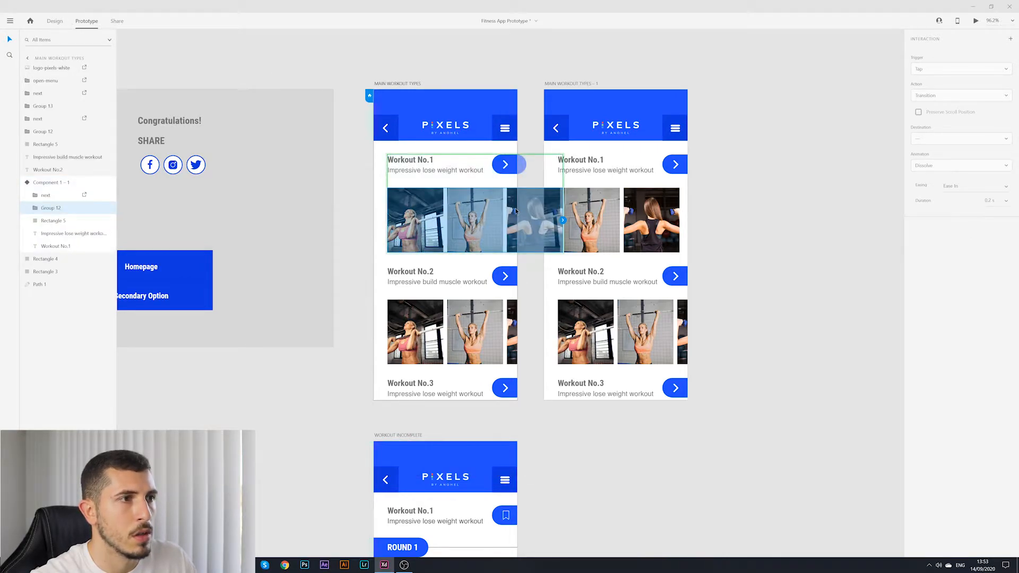
{"action": "double_click", "coordinate": [517, 211]}
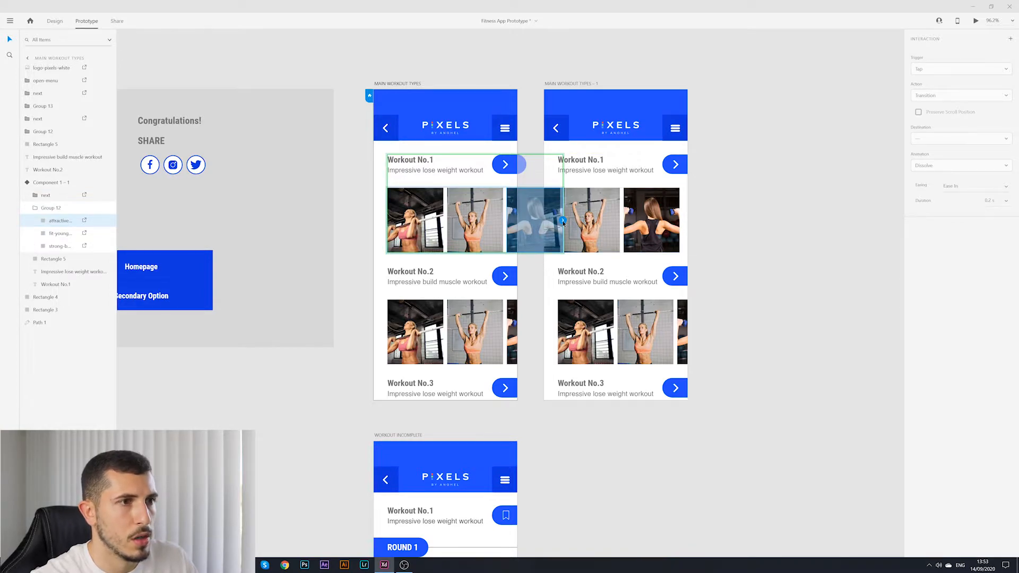
{"action": "left_click_drag", "start_coordinate": [563, 220], "coordinate": [658, 212]}
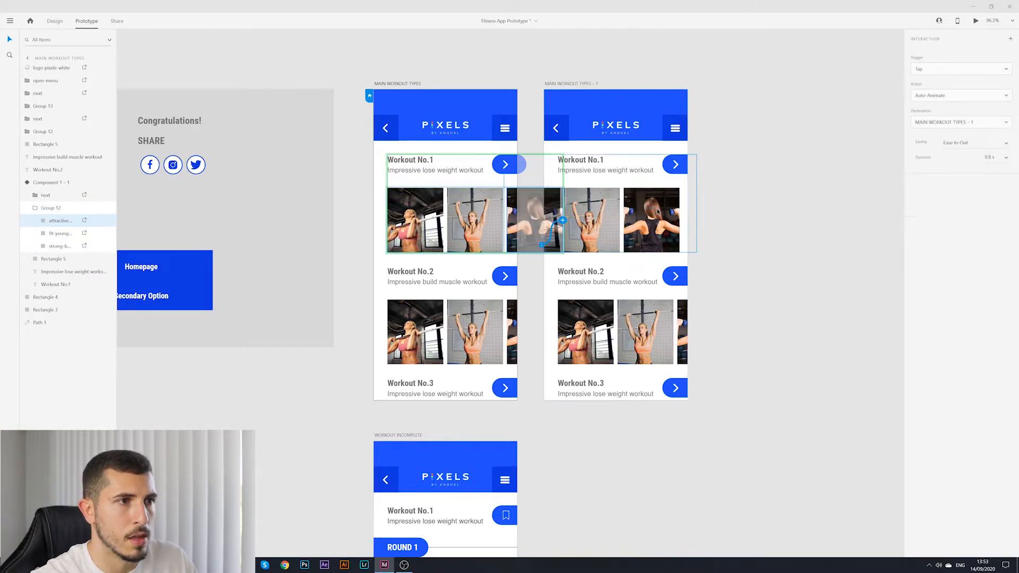
{"action": "left_click", "coordinate": [699, 136]}
- Set the third Workout No.1 image's interaction on MAIN WORKOUT TYPES to a Tap trigger with the Auto-Animate action
{"action": "left_click", "coordinate": [412, 83]}
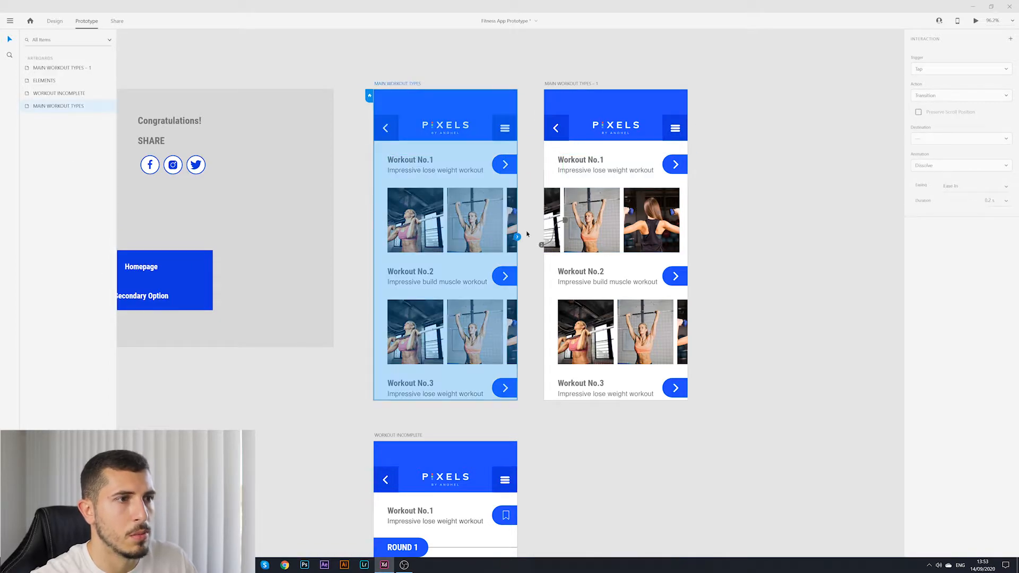
{"action": "left_click", "coordinate": [550, 247]}
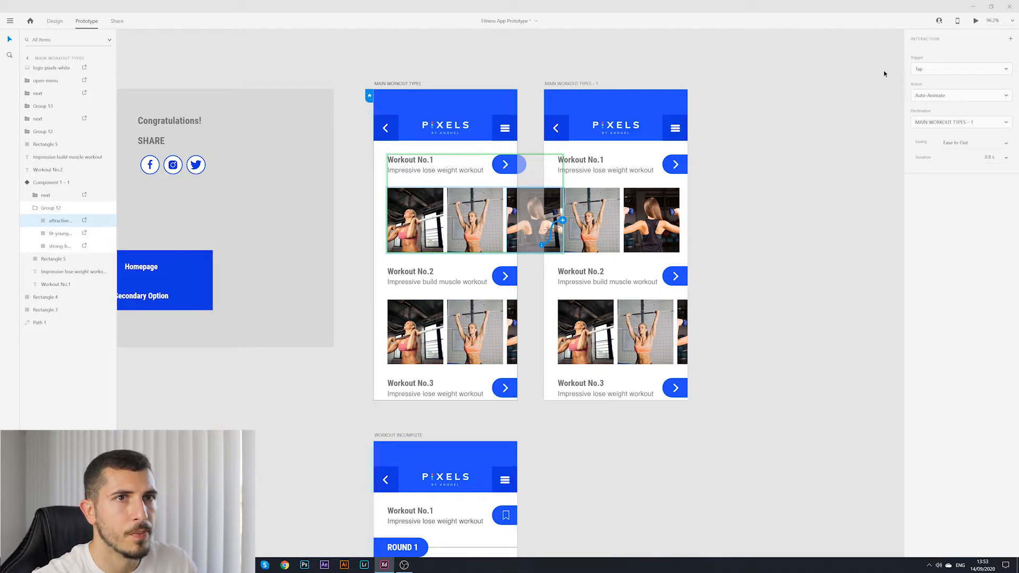
{"action": "left_click", "coordinate": [937, 70]}
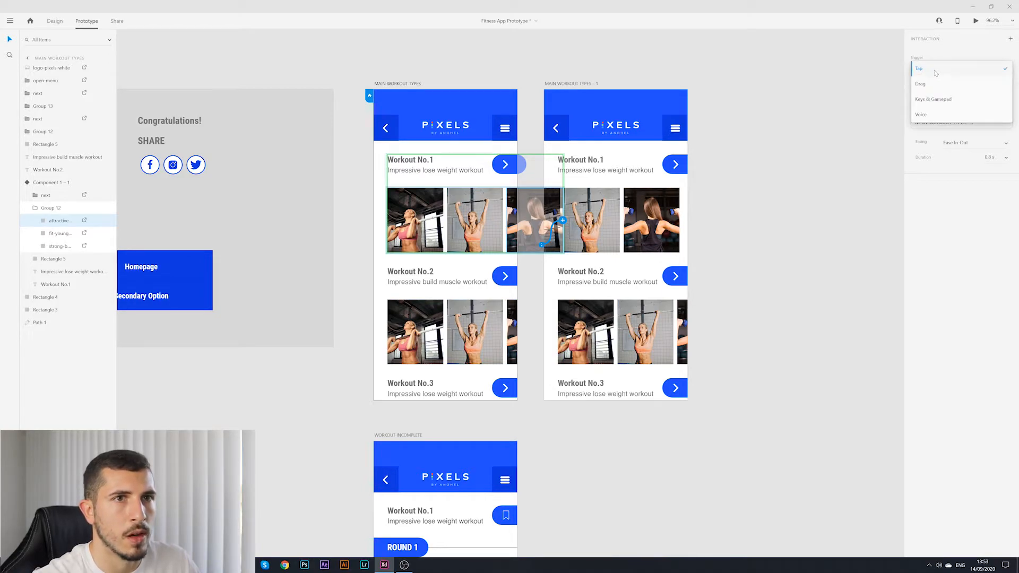
{"action": "left_click", "coordinate": [927, 70]}
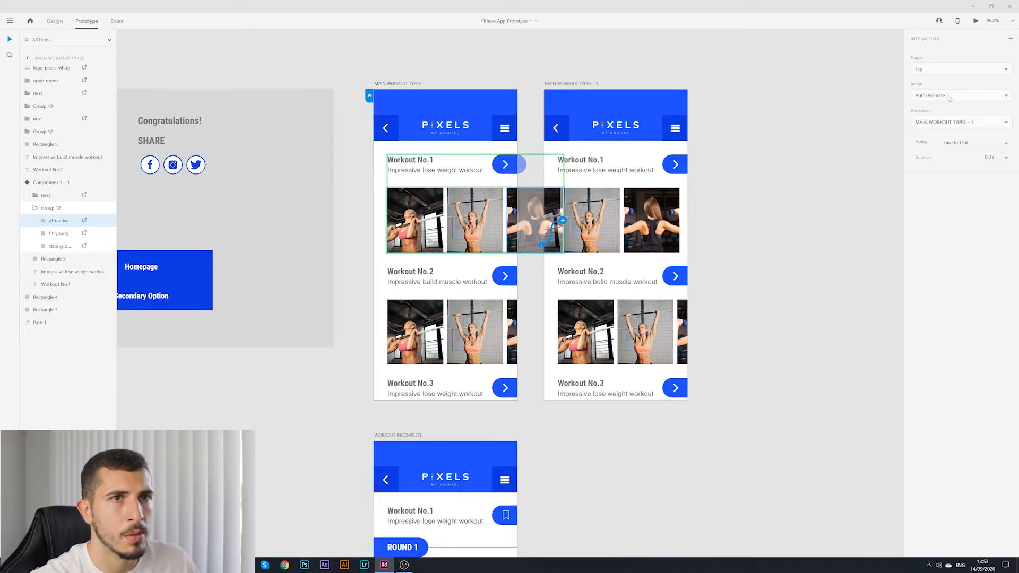
{"action": "left_click", "coordinate": [930, 95]}
{"action": "left_click", "coordinate": [932, 95]}
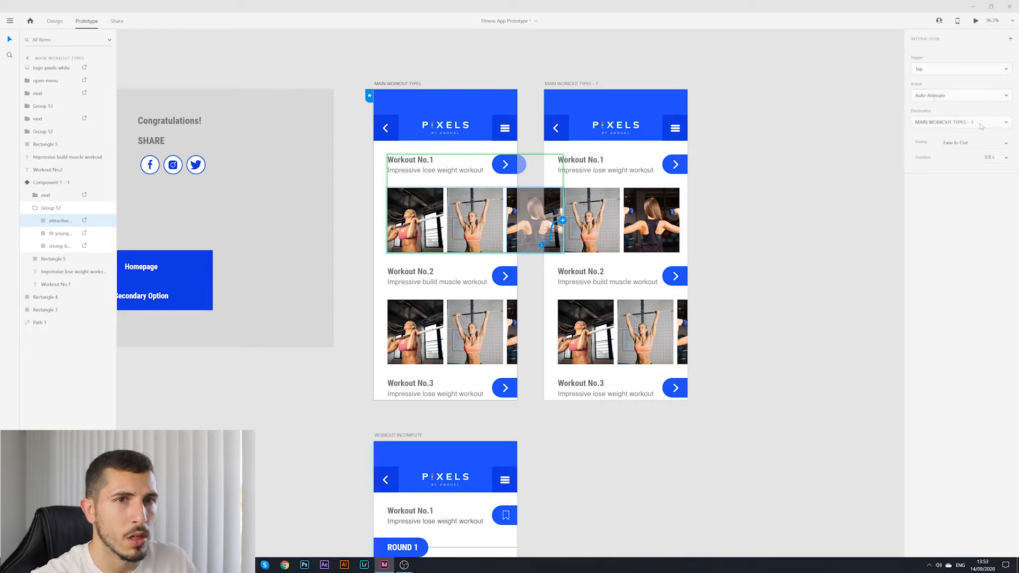
- Set the third image's interaction easing to Ease In-Out and its duration to 0.6 s
{"action": "left_click", "coordinate": [987, 142]}
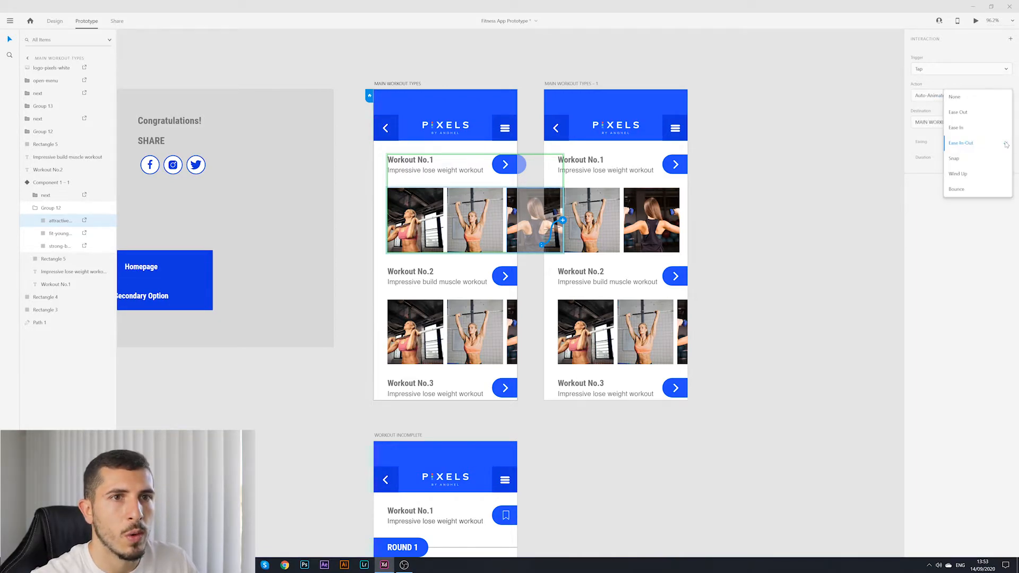
{"action": "left_click", "coordinate": [976, 144]}
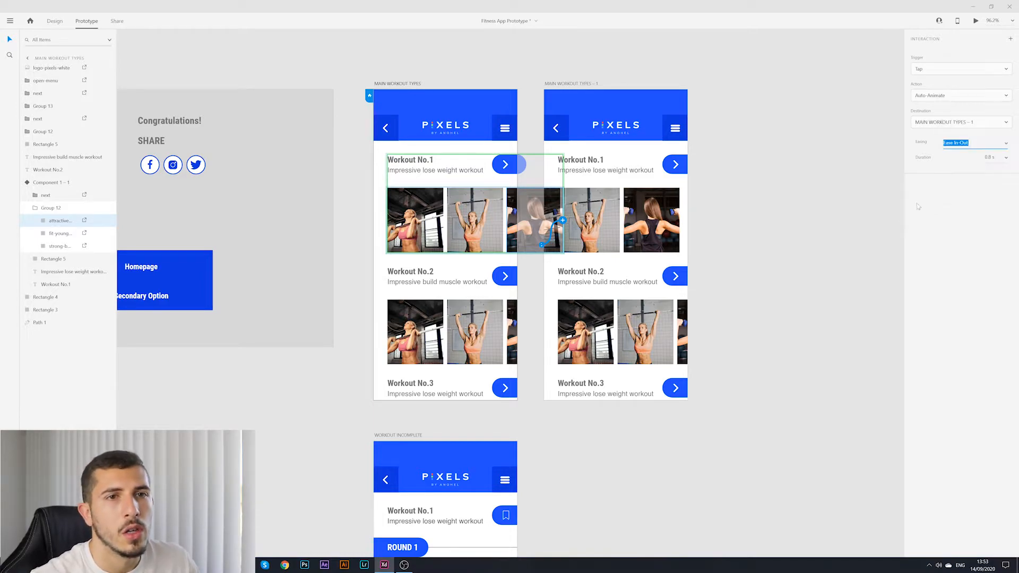
{"action": "left_click", "coordinate": [1006, 157]}
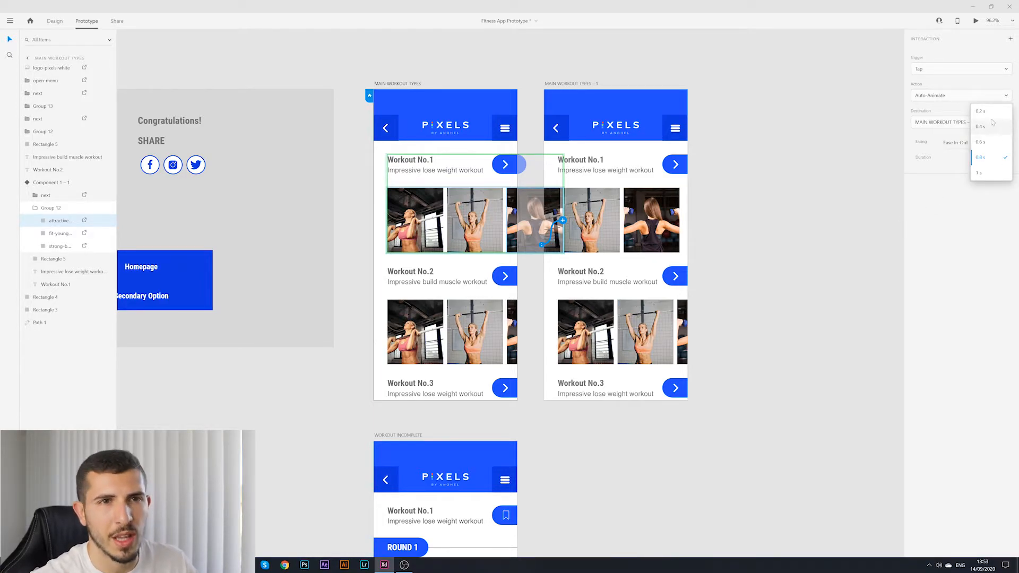
{"action": "left_click", "coordinate": [988, 141]}
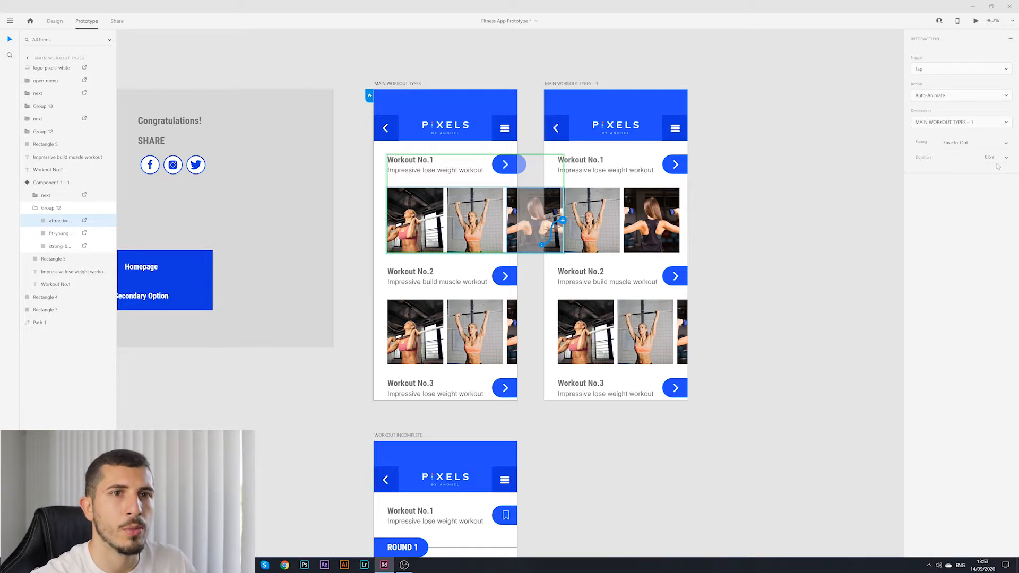
- Preview the prototype from the MAIN WORKOUT TYPES artboard and test the slide triggered by the third Workout No.1 image
{"action": "left_click", "coordinate": [398, 84]}
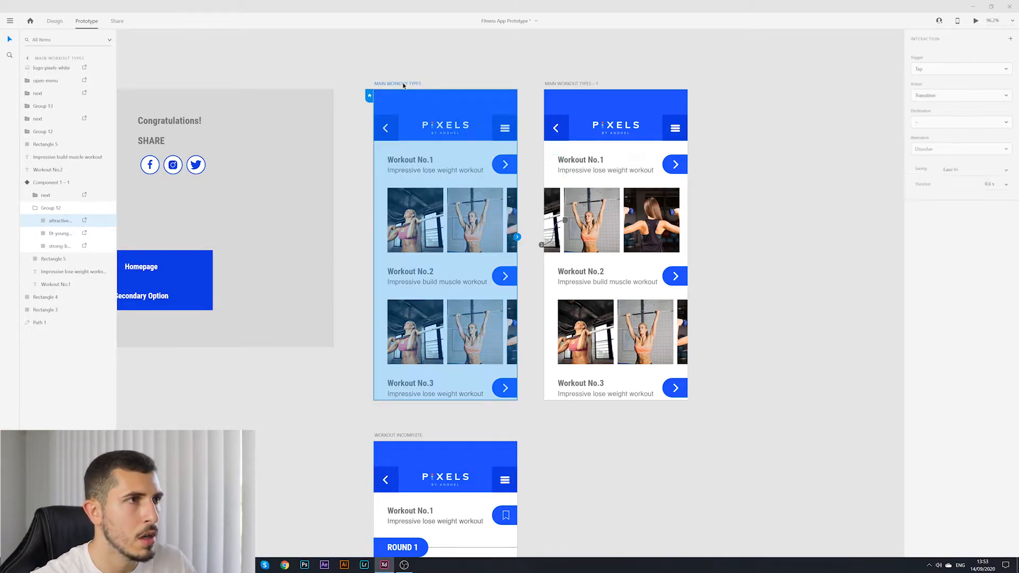
{"action": "left_click", "coordinate": [388, 78]}
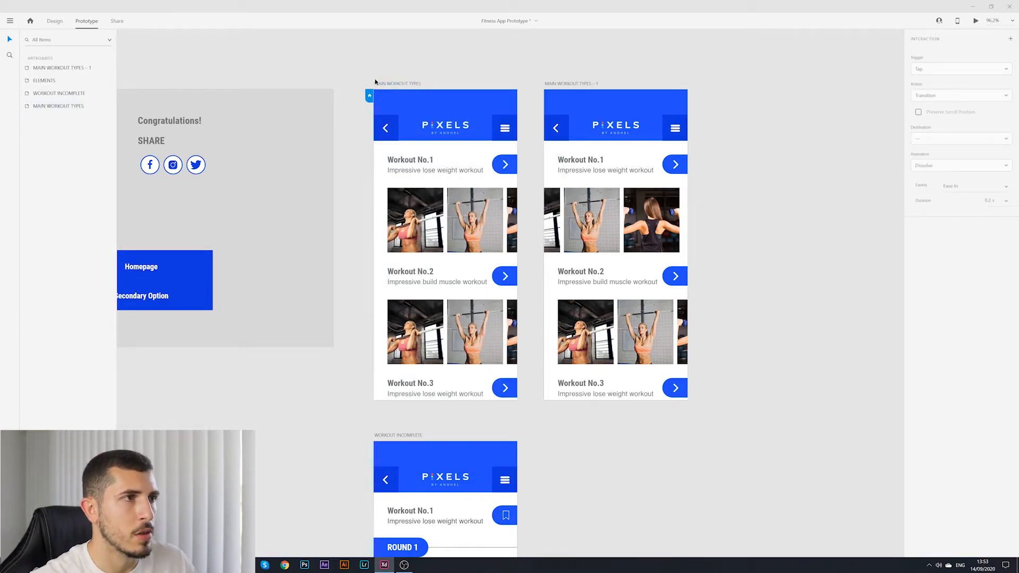
{"action": "left_click", "coordinate": [384, 83]}
{"action": "left_click", "coordinate": [975, 21]}
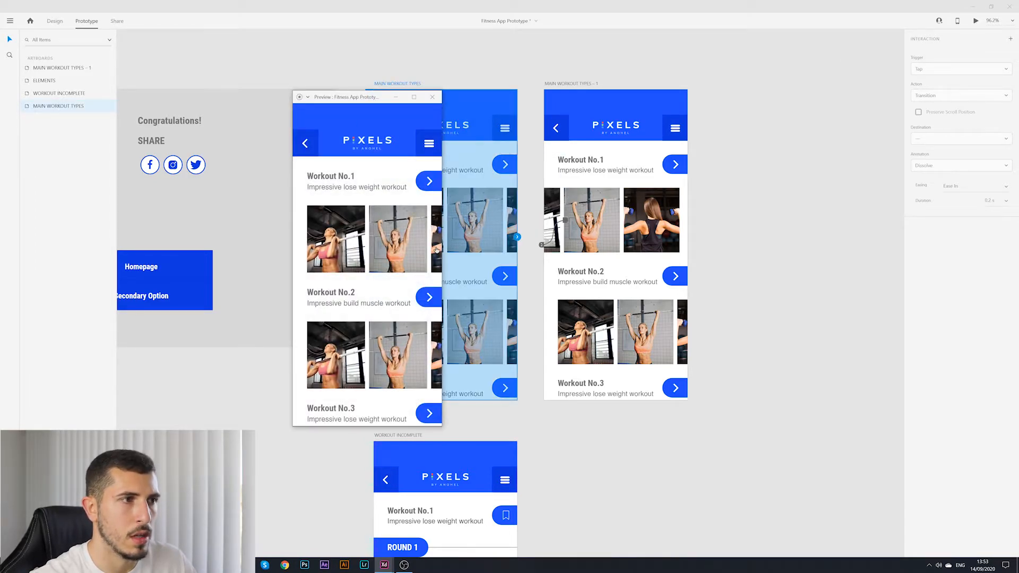
{"action": "scroll", "coordinate": [438, 238], "scroll_direction": "right", "scroll_amount": 2}
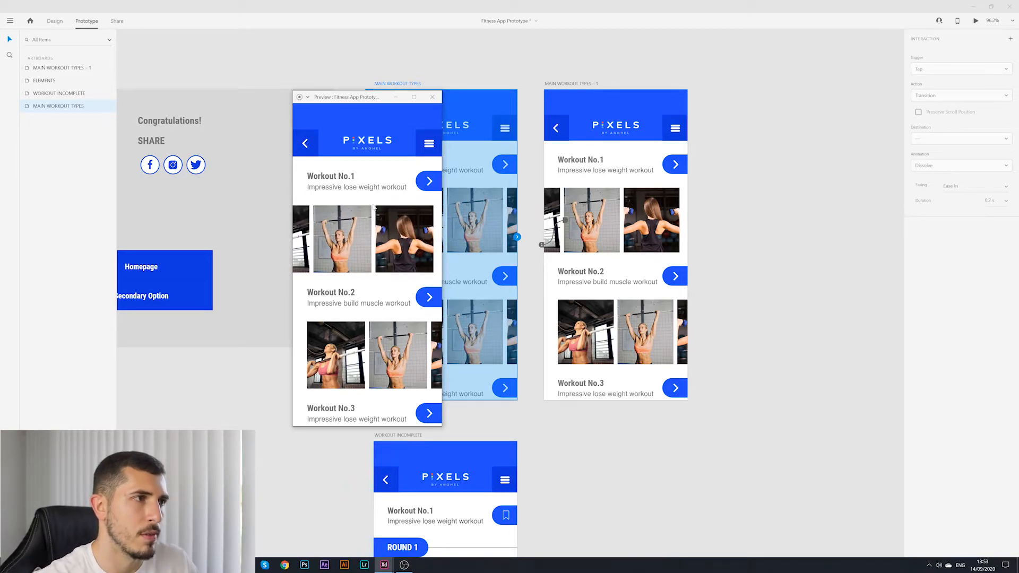
{"action": "left_click", "coordinate": [432, 97]}
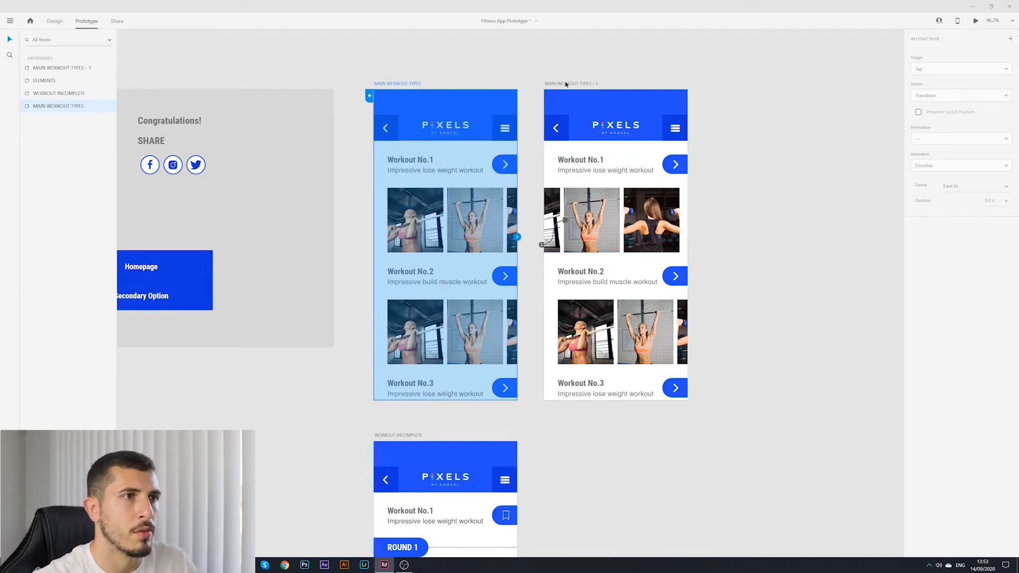
- Link the first Workout No.1 image on the MAIN WORKOUT TYPES - 1 artboard back to the MAIN WORKOUT TYPES artboard
{"action": "left_click", "coordinate": [639, 200]}
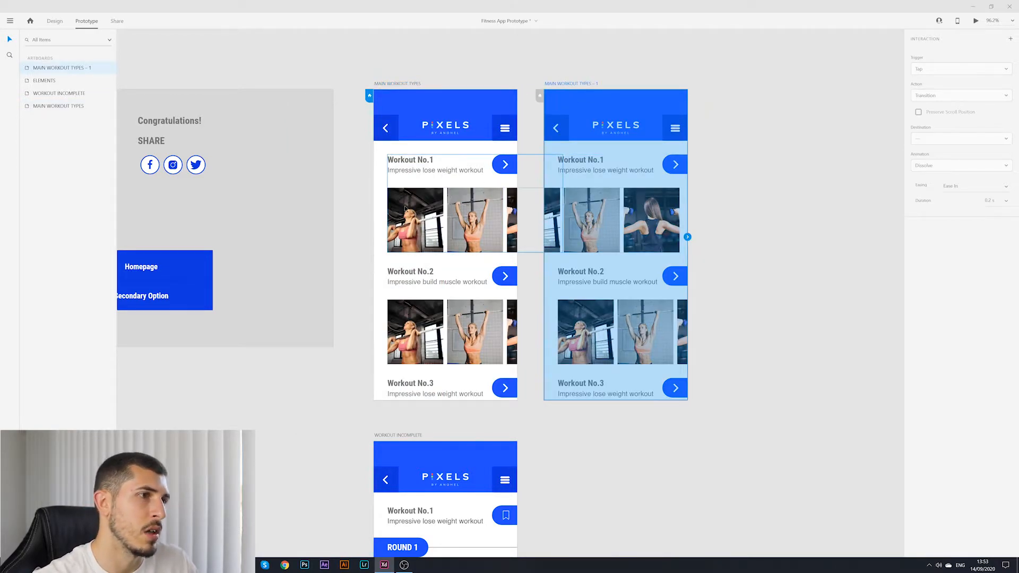
{"action": "double_click", "coordinate": [553, 215]}
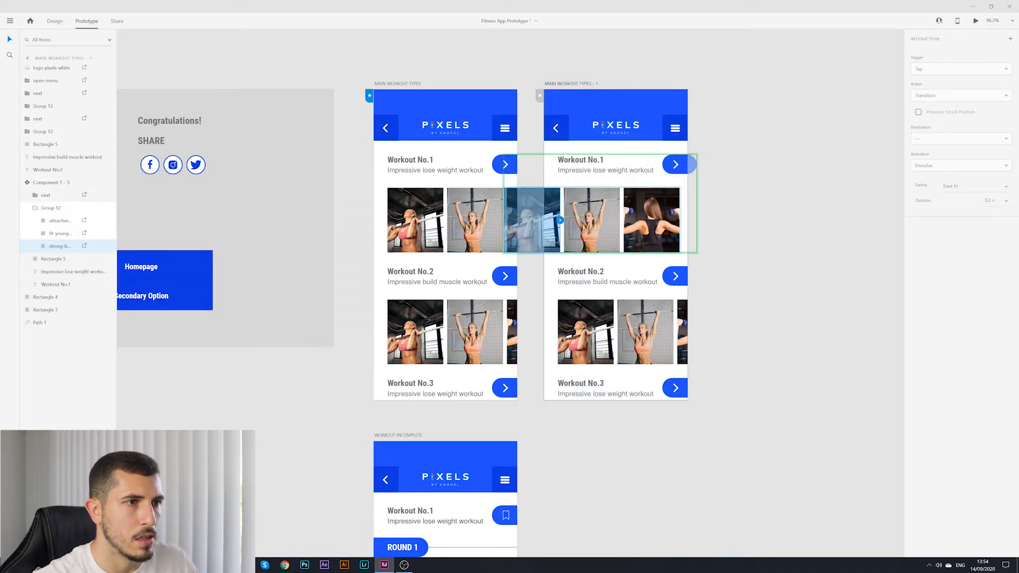
{"action": "left_click_drag", "start_coordinate": [560, 219], "coordinate": [419, 215]}
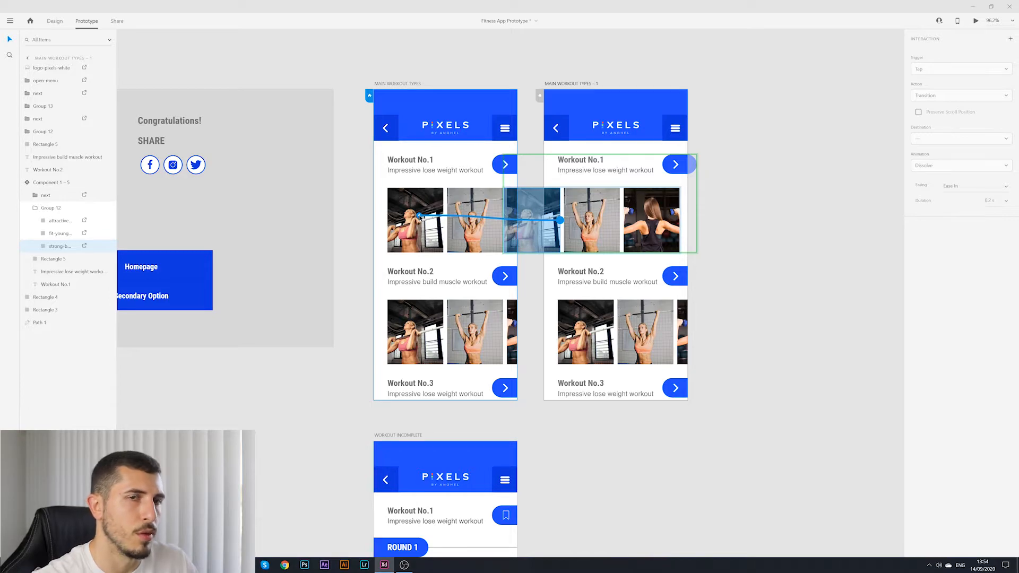
{"action": "left_click_drag", "start_coordinate": [419, 215], "coordinate": [419, 215]}
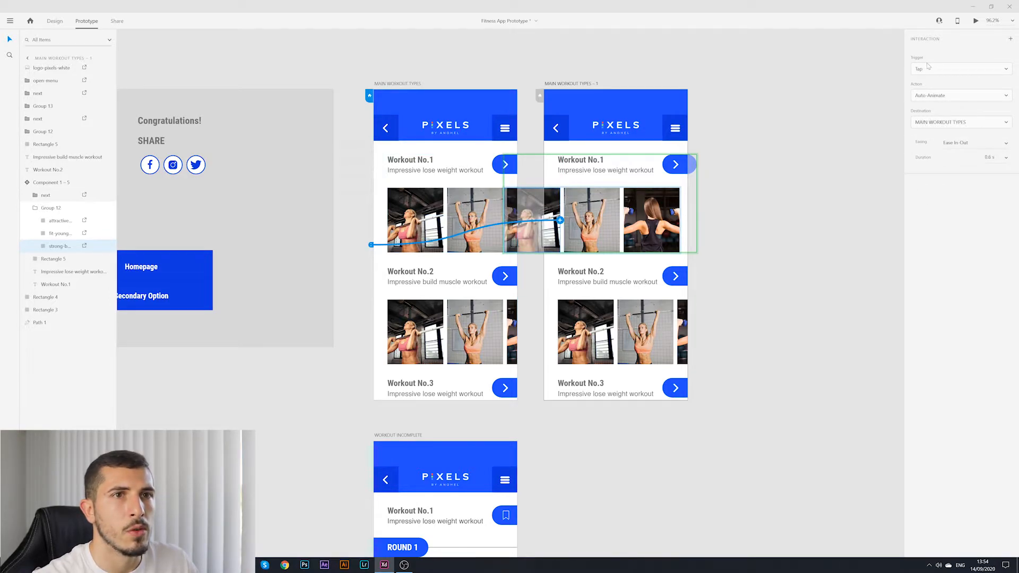
- Preview the prototype again and test sliding the Workout No.1 images in both directions
{"action": "left_click", "coordinate": [976, 20]}
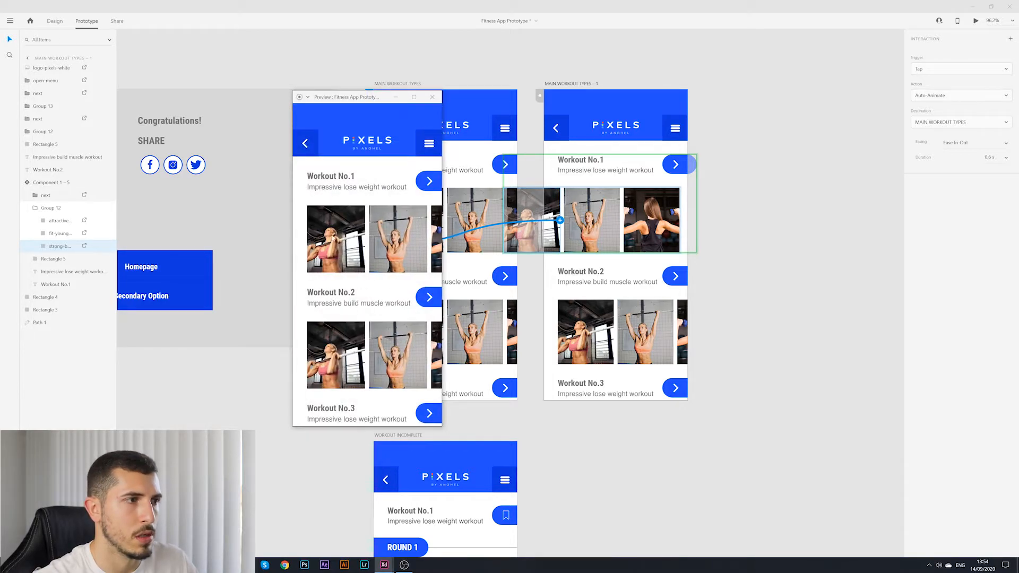
{"action": "left_click", "coordinate": [417, 245]}
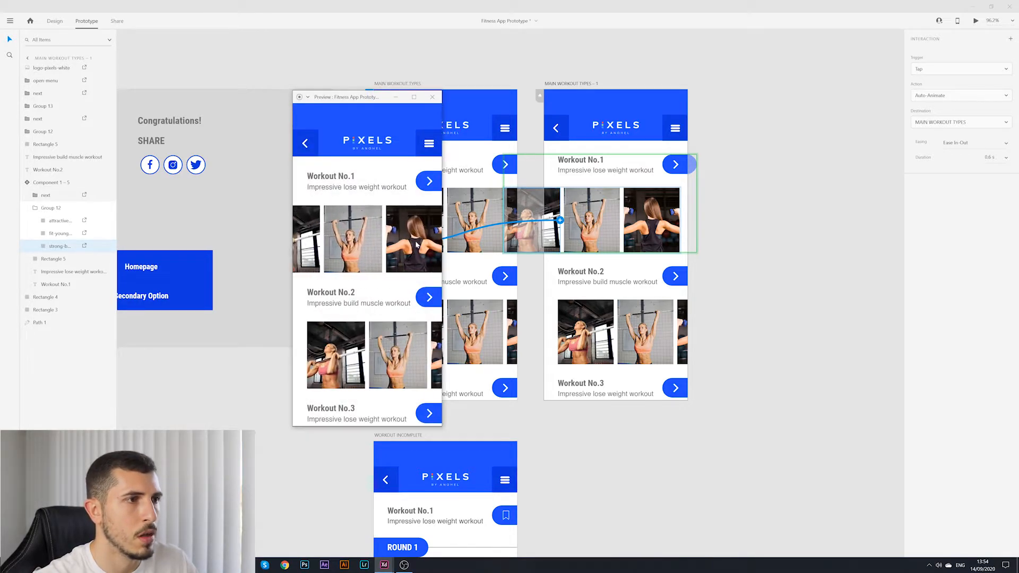
{"action": "left_click", "coordinate": [435, 231]}
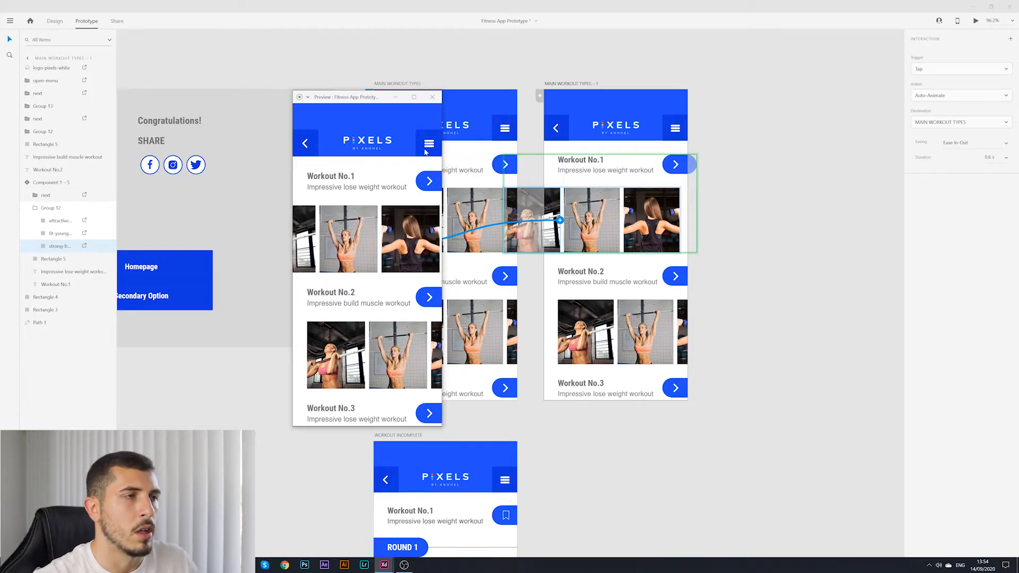
{"action": "left_click", "coordinate": [432, 97]}
{"action": "left_click", "coordinate": [772, 225]}
{"action": "scroll", "coordinate": [773, 239], "scroll_direction": "down", "scroll_amount": 3}
{"action": "left_click_drag", "start_coordinate": [764, 249], "coordinate": [664, 220]}
{"action": "scroll", "coordinate": [651, 186], "scroll_direction": "up", "scroll_amount": 3}
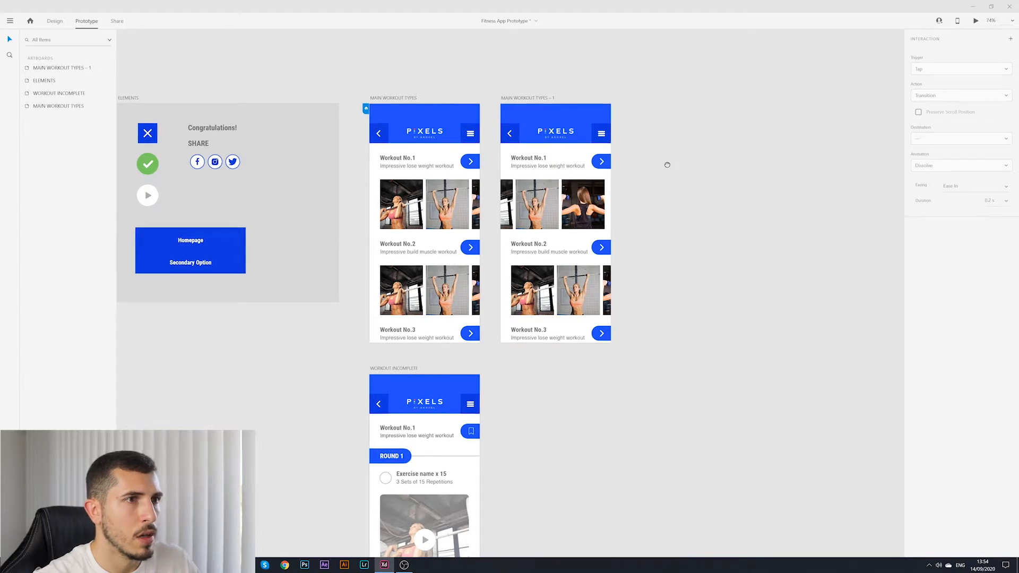
{"action": "scroll", "coordinate": [667, 164], "scroll_direction": "right", "scroll_amount": 2}
{"action": "left_click", "coordinate": [491, 134]}
{"action": "left_click", "coordinate": [556, 170]}
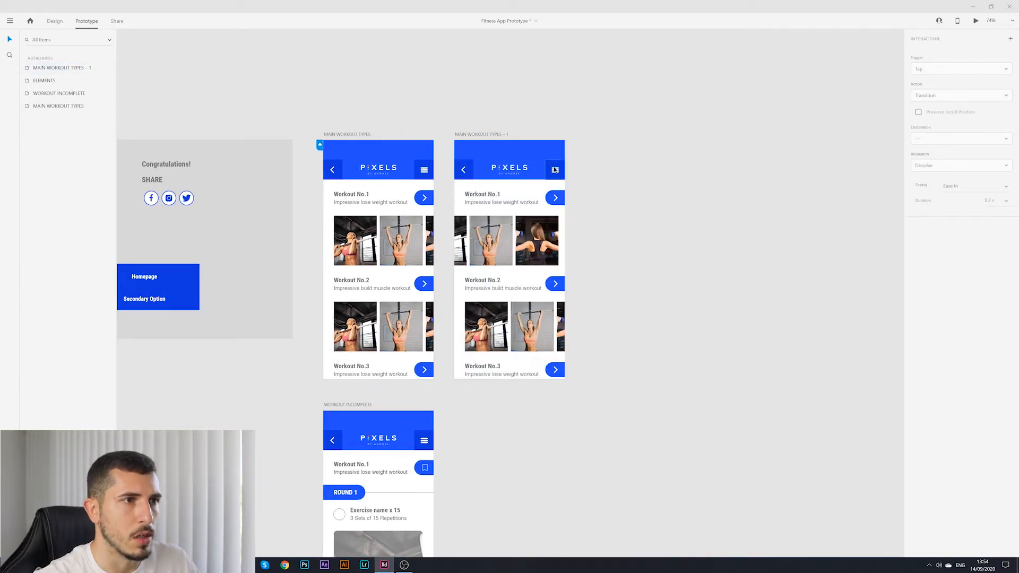
{"action": "left_click", "coordinate": [493, 136]}
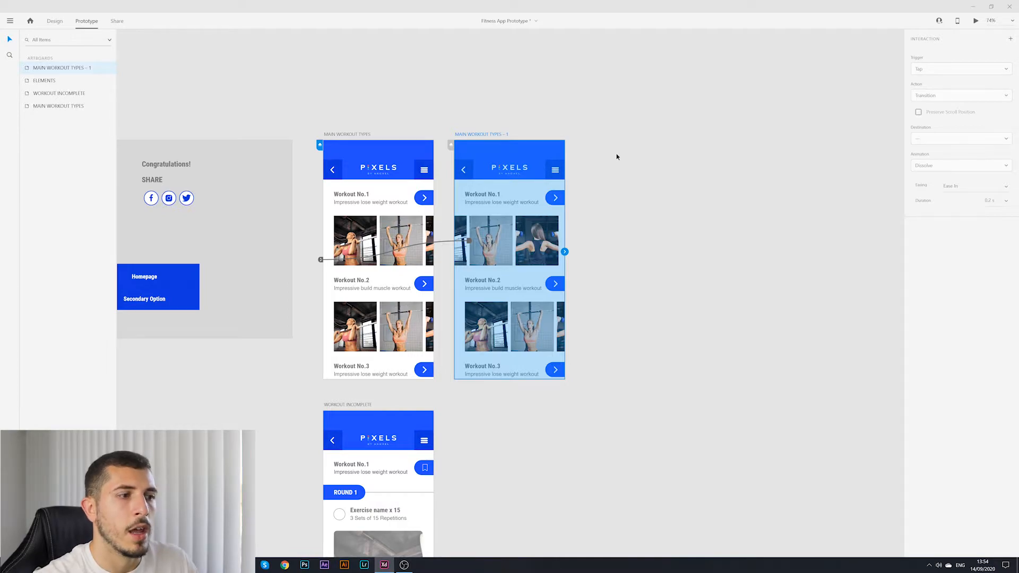
{"action": "key", "text": "ctrl+d"}
{"action": "left_click", "coordinate": [721, 180]}
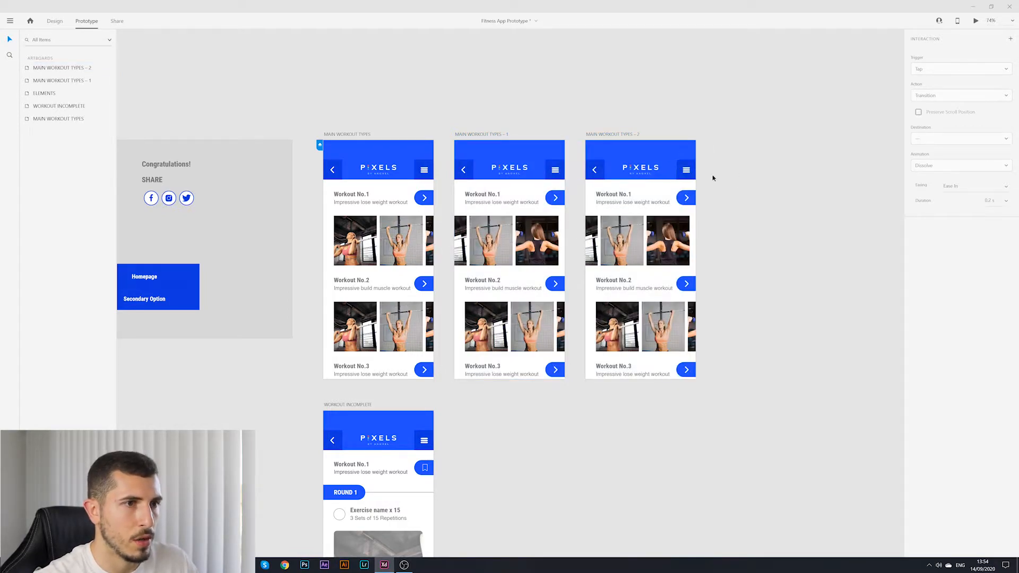
{"action": "scroll", "coordinate": [608, 153], "scroll_direction": "right", "scroll_amount": 2}
{"action": "left_click", "coordinate": [570, 136]}
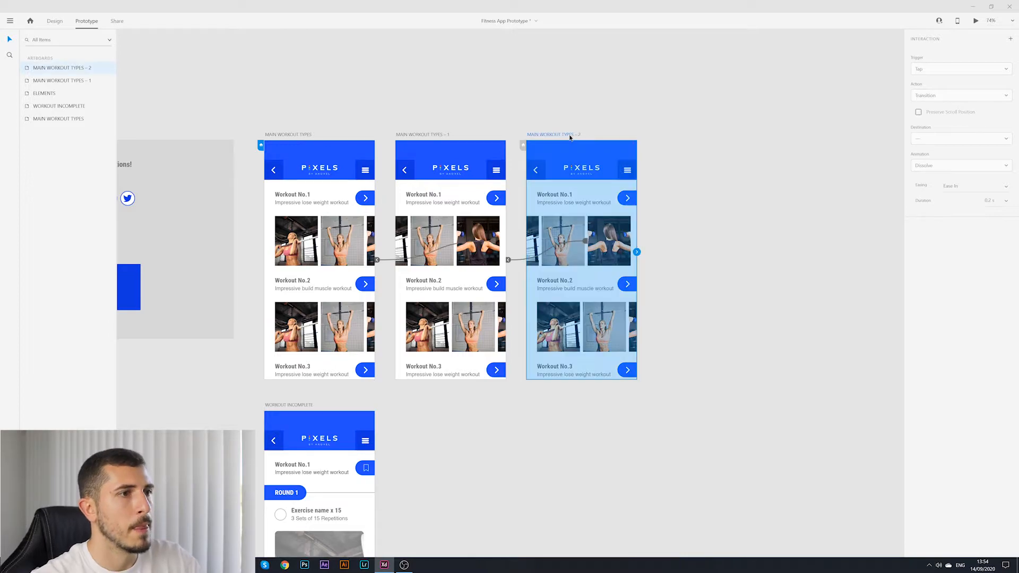
{"action": "key", "text": "Delete"}
- Copy the original MAIN WORKOUT TYPES artboard and paste it onto the canvas beside MAIN WORKOUT TYPES - 1
{"action": "left_click", "coordinate": [273, 135]}
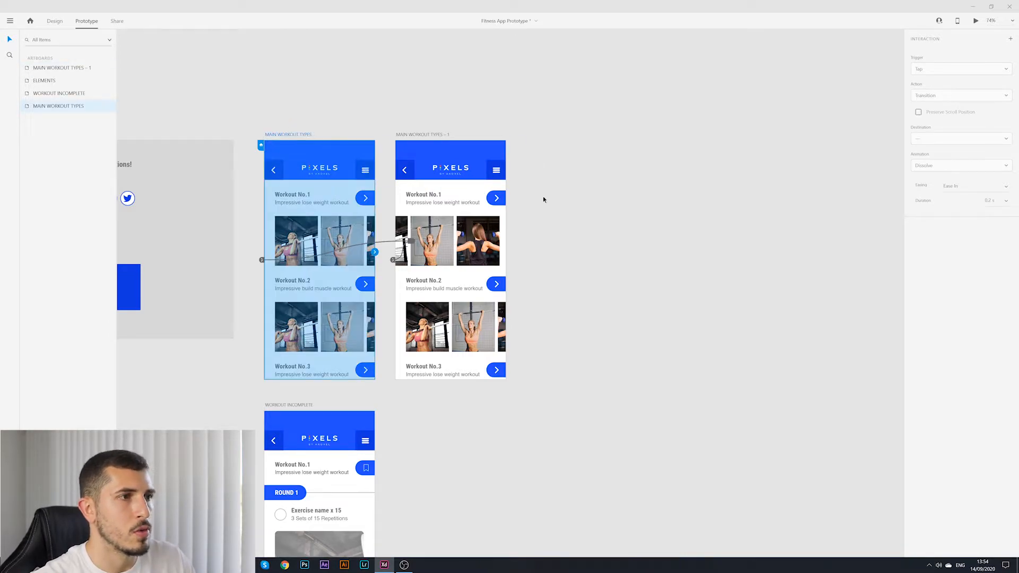
{"action": "left_click", "coordinate": [607, 205]}
{"action": "key", "text": "ctrl+z"}
{"action": "left_click", "coordinate": [720, 209]}
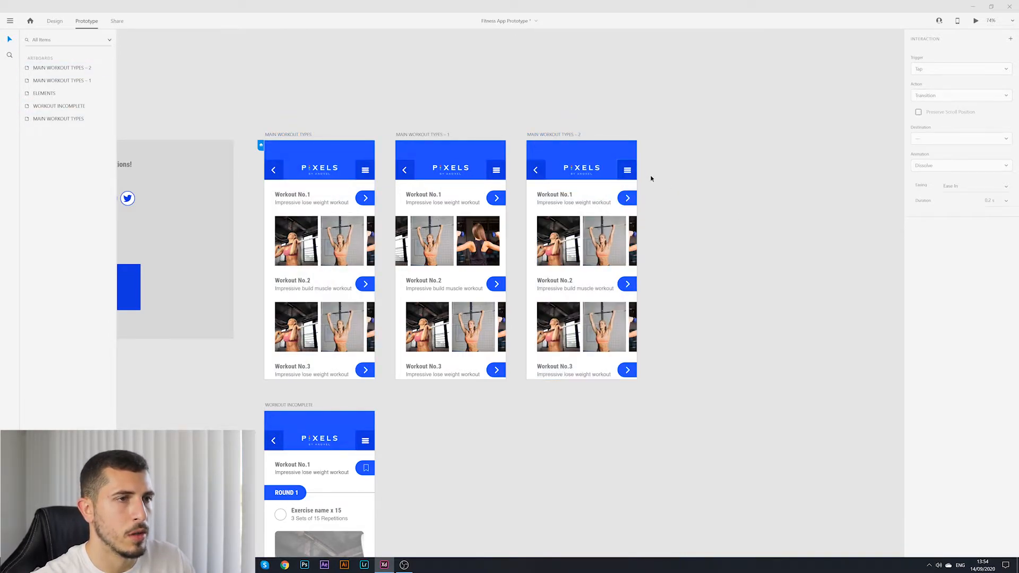
{"action": "left_click", "coordinate": [627, 170]}
{"action": "left_click", "coordinate": [689, 184]}
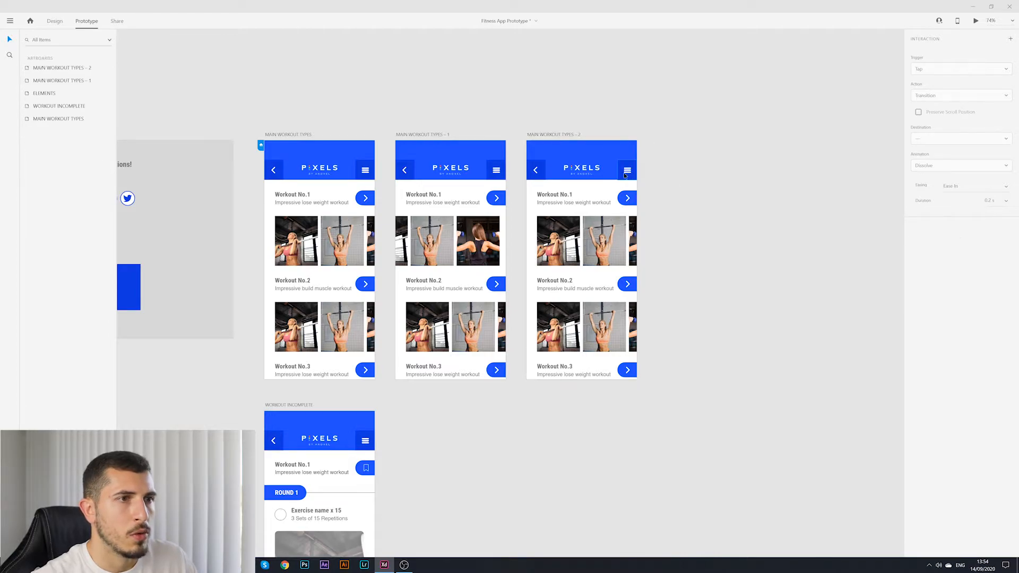
- In design mode, copy the Homepage and Secondary Option menu group from the ELEMENTS artboard
{"action": "left_click", "coordinate": [54, 21]}
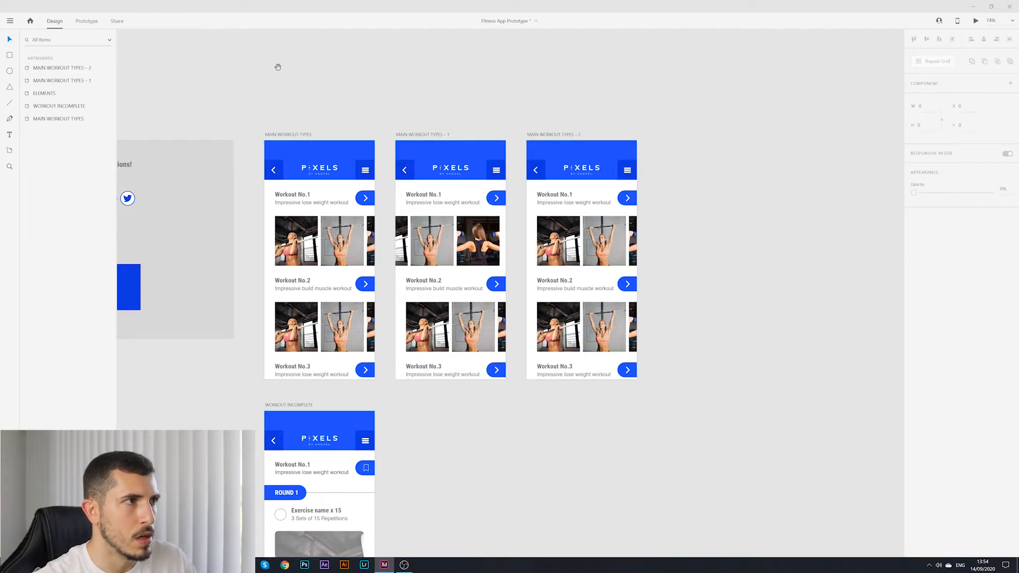
{"action": "left_click_drag", "start_coordinate": [277, 67], "coordinate": [427, 42]}
{"action": "left_click", "coordinate": [278, 248]}
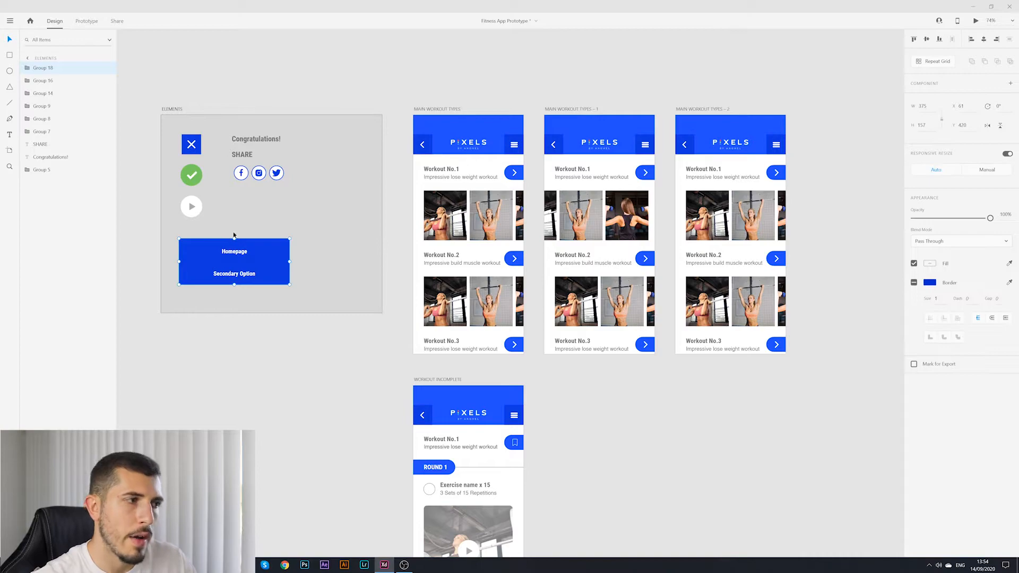
{"action": "left_click_drag", "start_coordinate": [226, 254], "coordinate": [296, 237]}
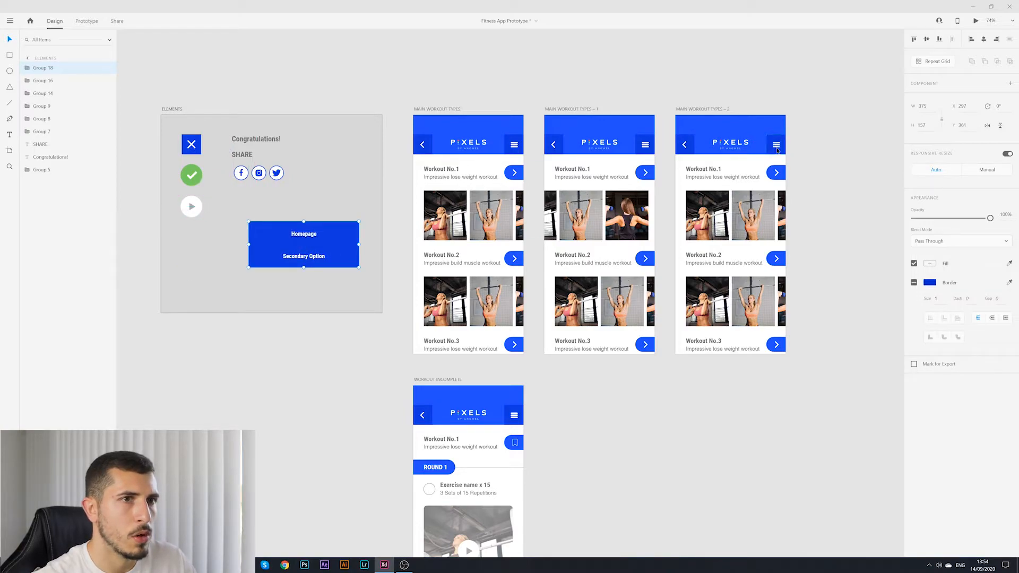
{"action": "key", "text": "ctrl+z"}
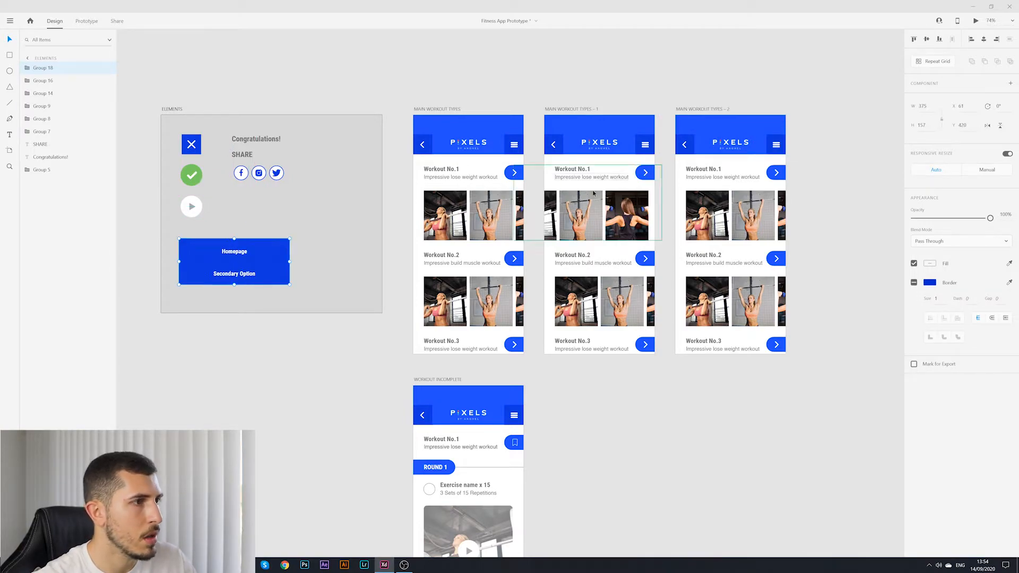
{"action": "right_click", "coordinate": [265, 255]}
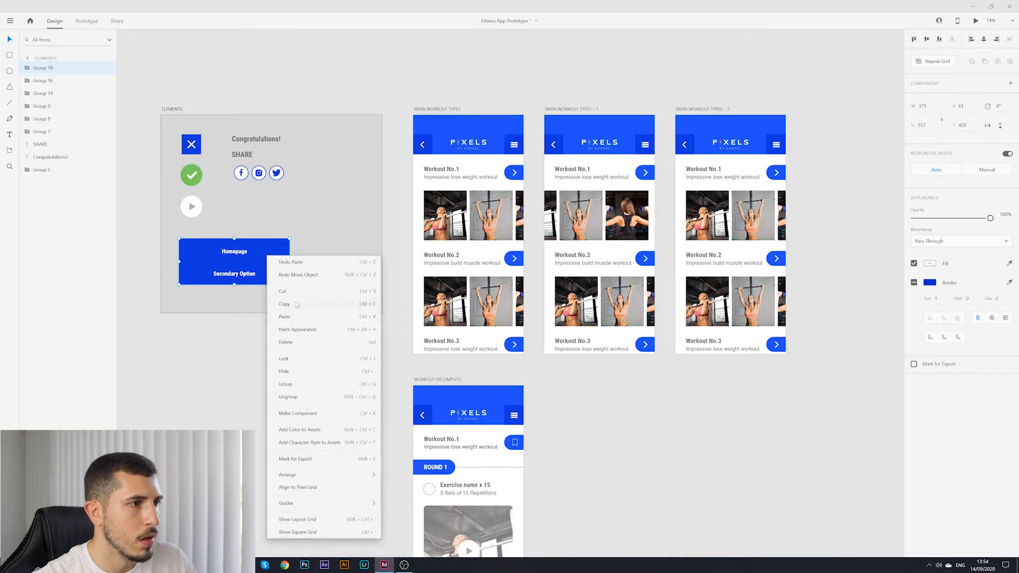
{"action": "left_click", "coordinate": [296, 303]}
- Paste the menu group onto the MAIN WORKOUT TYPES - 2 artboard and align it full-width directly below the header
{"action": "left_click", "coordinate": [719, 109]}
{"action": "right_click", "coordinate": [764, 156]}
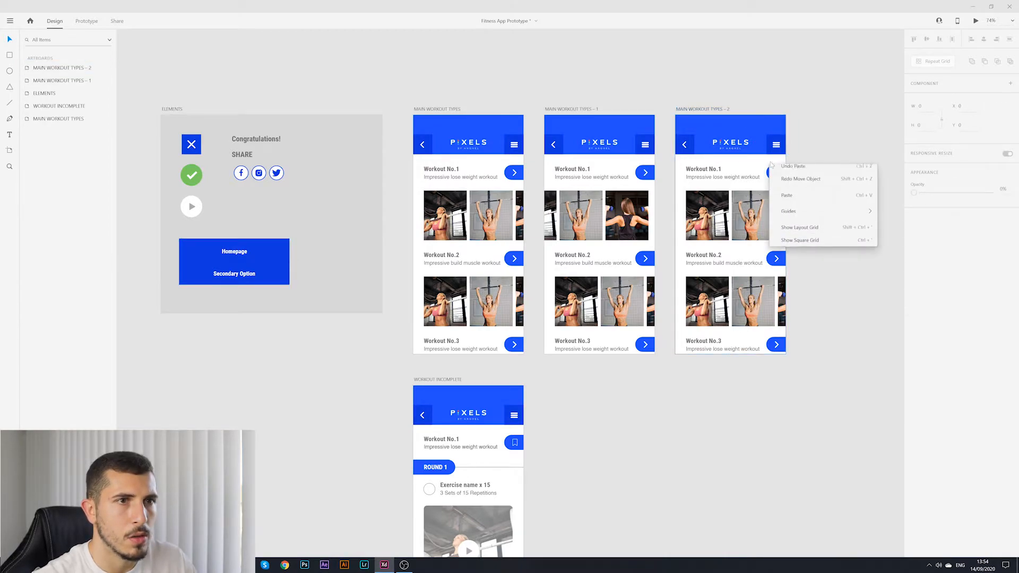
{"action": "left_click", "coordinate": [794, 200]}
{"action": "left_click_drag", "start_coordinate": [757, 251], "coordinate": [745, 165]}
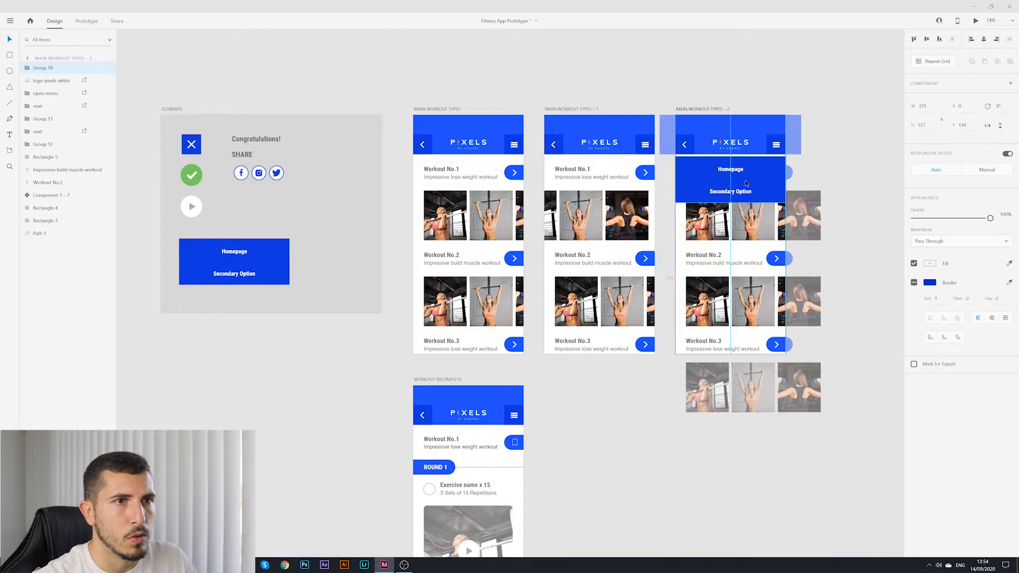
{"action": "left_click", "coordinate": [829, 161]}
{"action": "left_click_drag", "start_coordinate": [840, 156], "coordinate": [788, 213]}
{"action": "scroll", "coordinate": [732, 169], "scroll_direction": "up", "scroll_amount": 4}
{"action": "left_click", "coordinate": [663, 149]}
{"action": "left_click", "coordinate": [794, 209]}
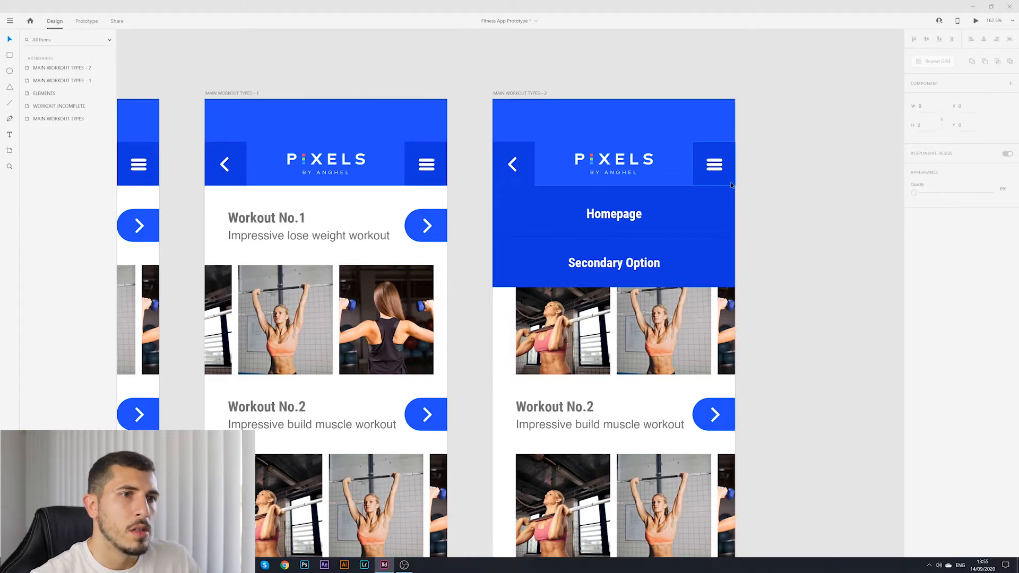
- Change the fill of the square behind the menu icon on MAIN WORKOUT TYPES - 2 to a lighter blue
{"action": "scroll", "coordinate": [741, 207], "scroll_direction": "down", "scroll_amount": 1}
{"action": "scroll", "coordinate": [738, 186], "scroll_direction": "down", "scroll_amount": 3}
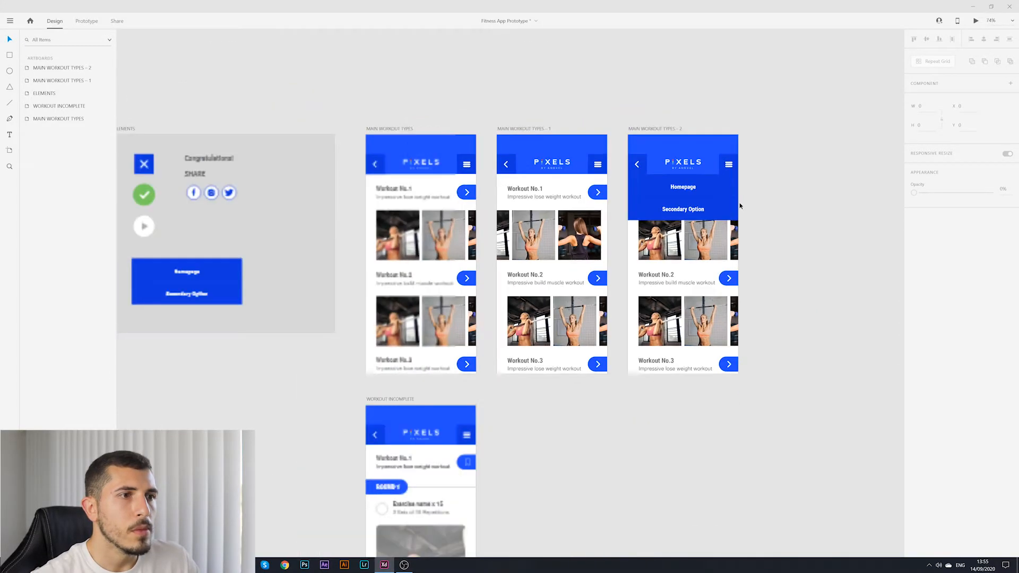
{"action": "scroll", "coordinate": [736, 168], "scroll_direction": "up", "scroll_amount": 2}
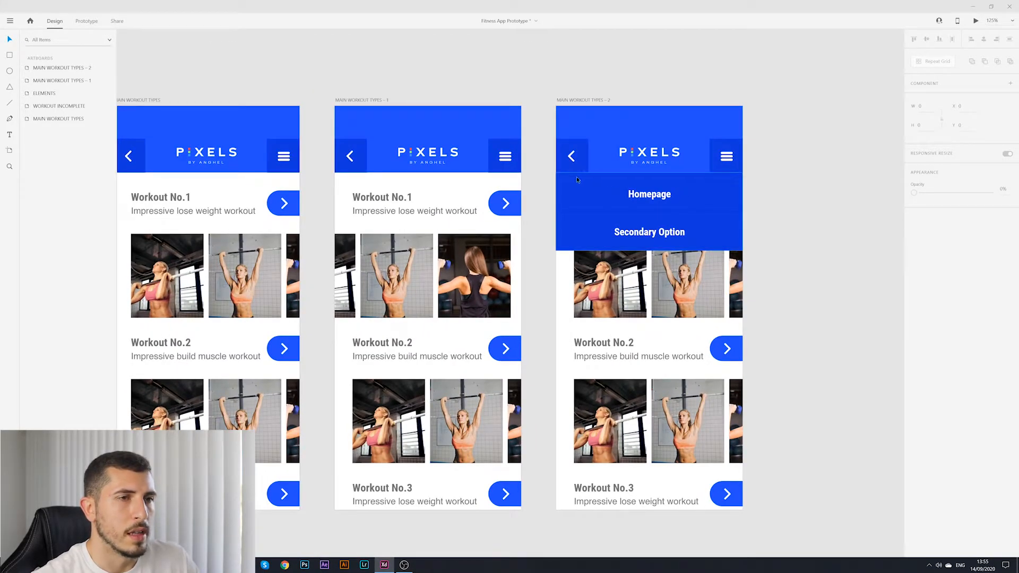
{"action": "left_click", "coordinate": [729, 166]}
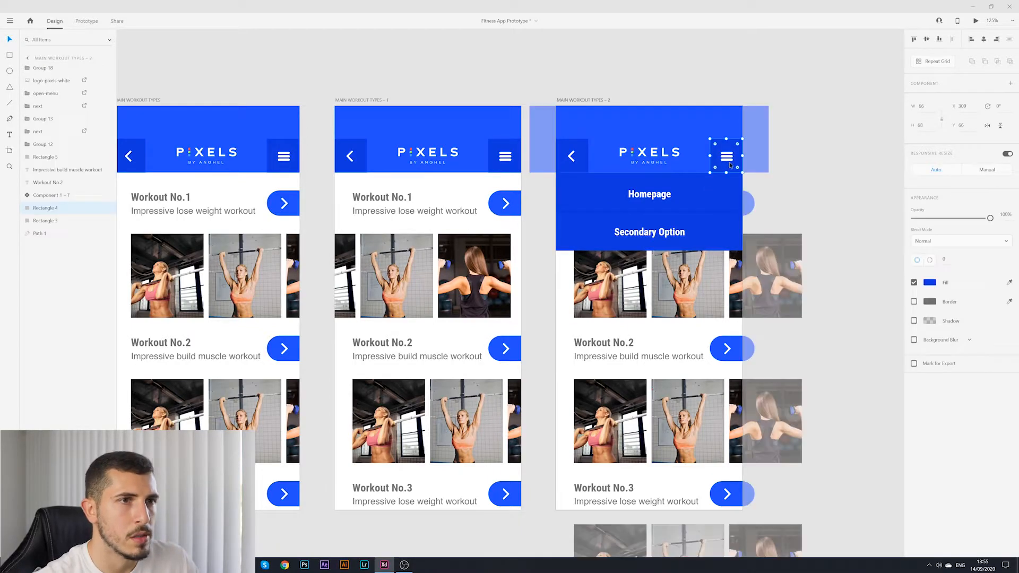
{"action": "double_click", "coordinate": [737, 166]}
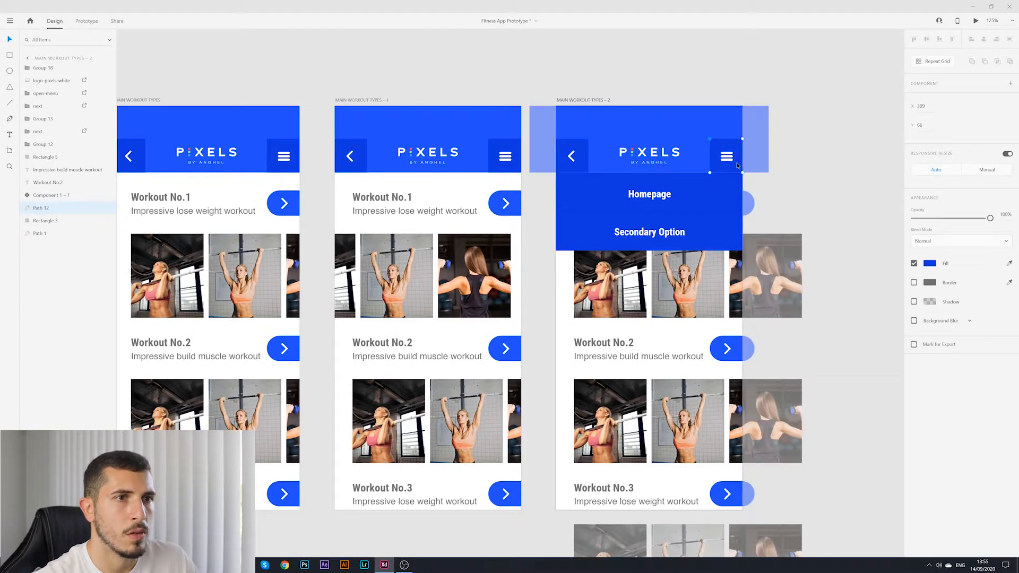
{"action": "left_click", "coordinate": [928, 263]}
{"action": "left_click_drag", "start_coordinate": [874, 223], "coordinate": [863, 217]}
{"action": "left_click", "coordinate": [830, 154]}
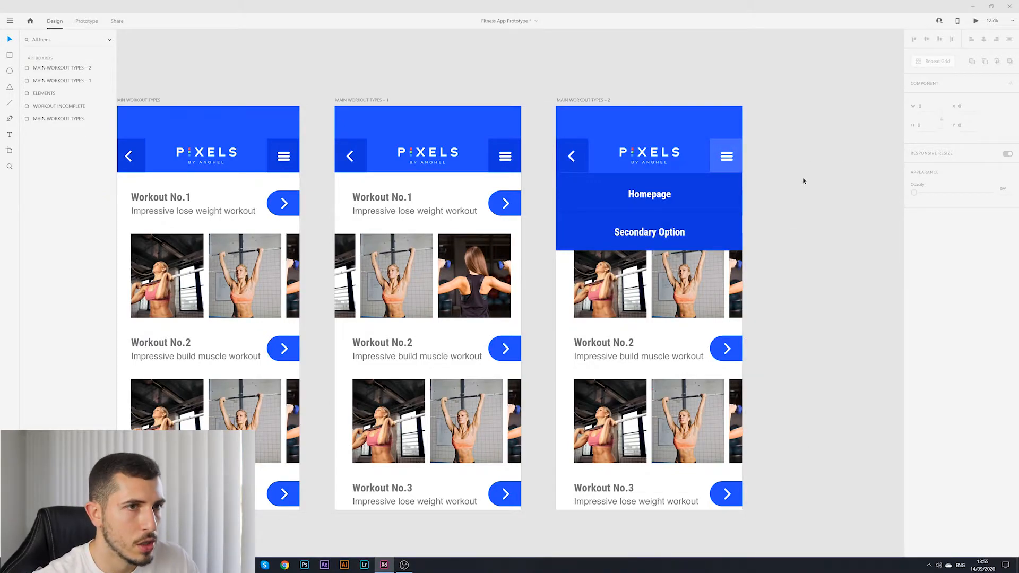
- In prototype mode, link the menu icon's square on MAIN WORKOUT TYPES to MAIN WORKOUT TYPES - 2 with a Tap-triggered Auto-Animate
{"action": "scroll", "coordinate": [801, 177], "scroll_direction": "down", "scroll_amount": 3}
{"action": "scroll", "coordinate": [805, 182], "scroll_direction": "up", "scroll_amount": 2}
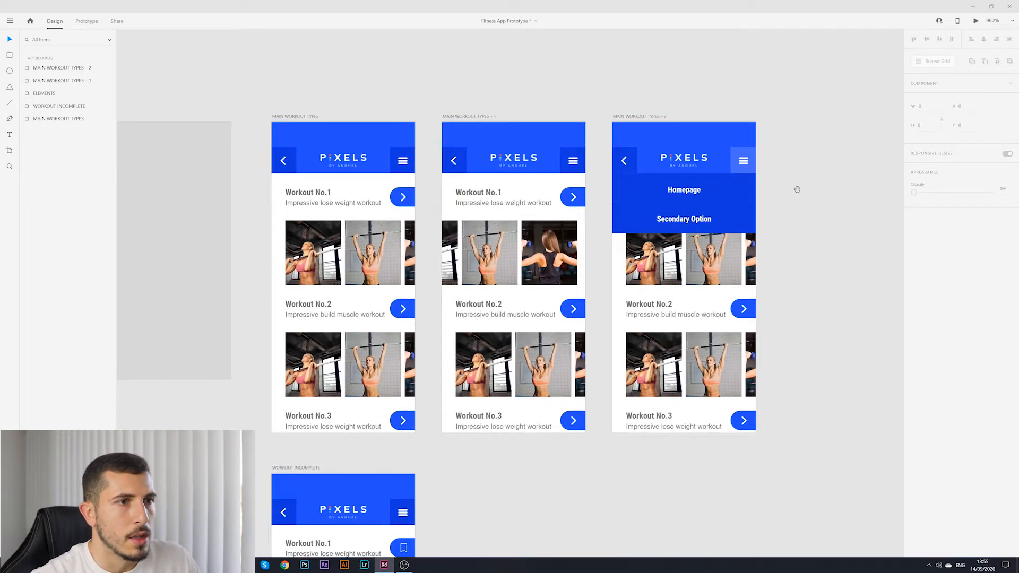
{"action": "left_click_drag", "start_coordinate": [797, 190], "coordinate": [769, 203]}
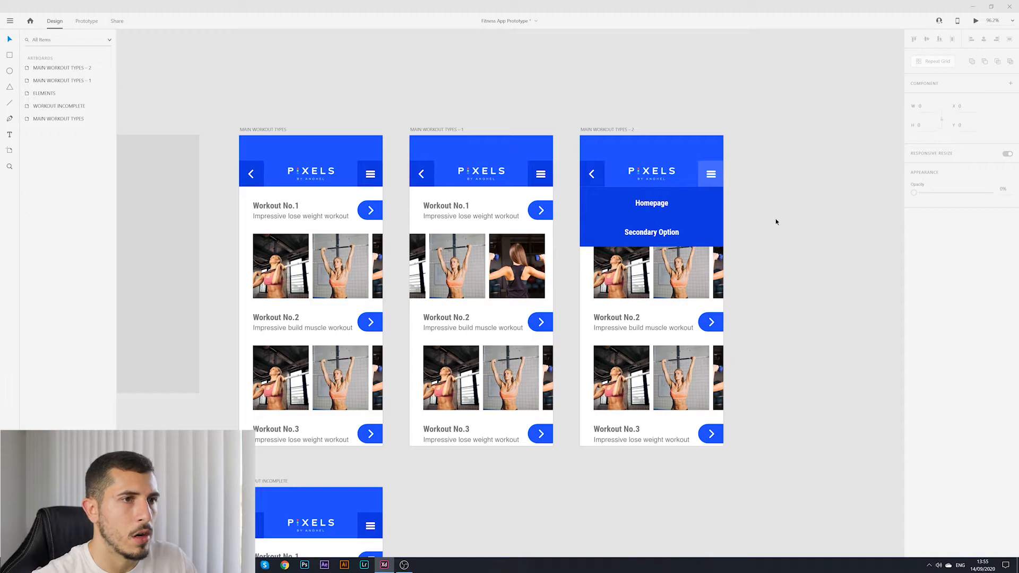
{"action": "left_click_drag", "start_coordinate": [776, 221], "coordinate": [859, 189]}
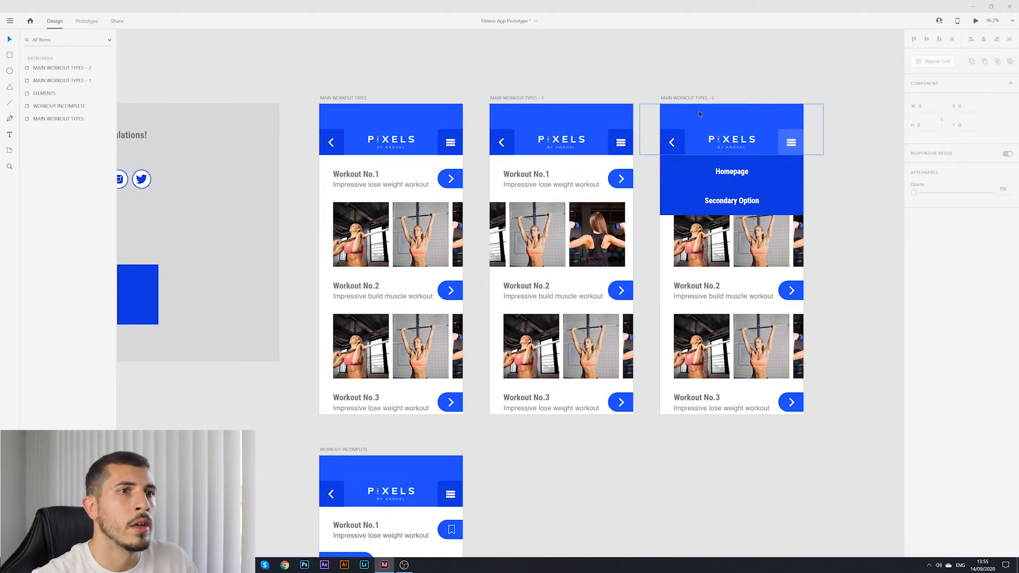
{"action": "key", "text": "ctrl+Tab"}
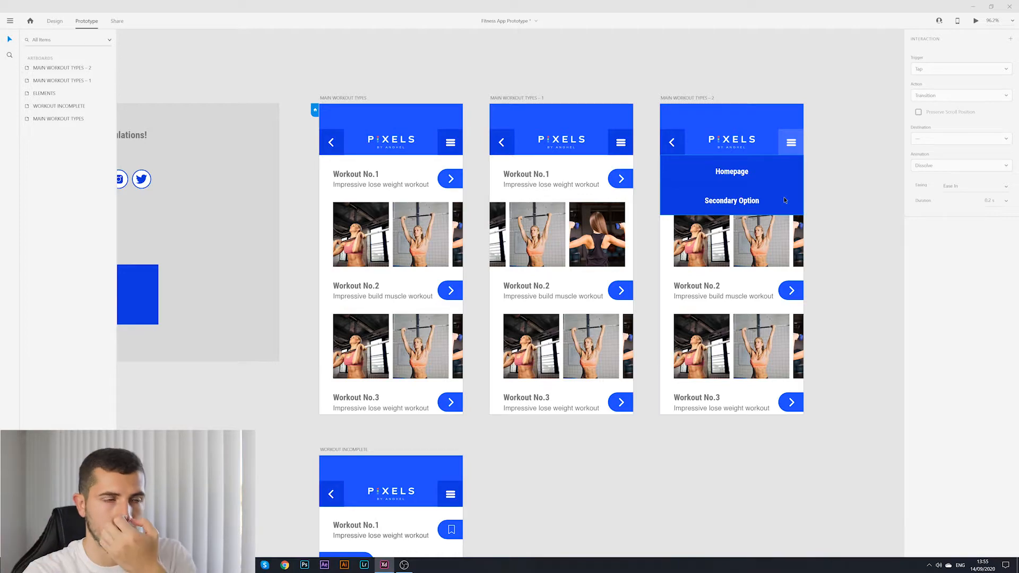
{"action": "left_click", "coordinate": [349, 100]}
{"action": "left_click", "coordinate": [460, 144]}
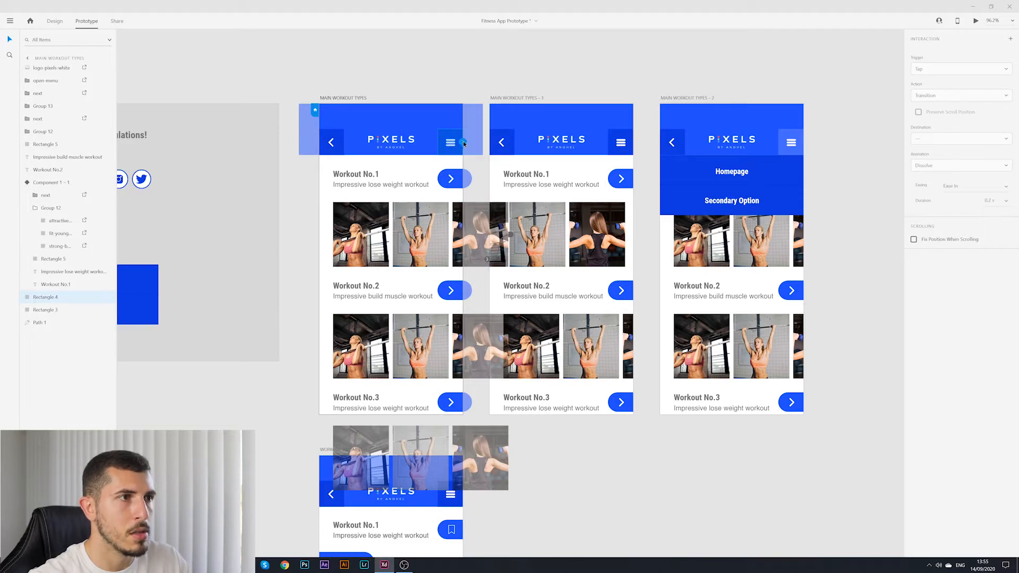
{"action": "left_click_drag", "start_coordinate": [463, 143], "coordinate": [735, 148]}
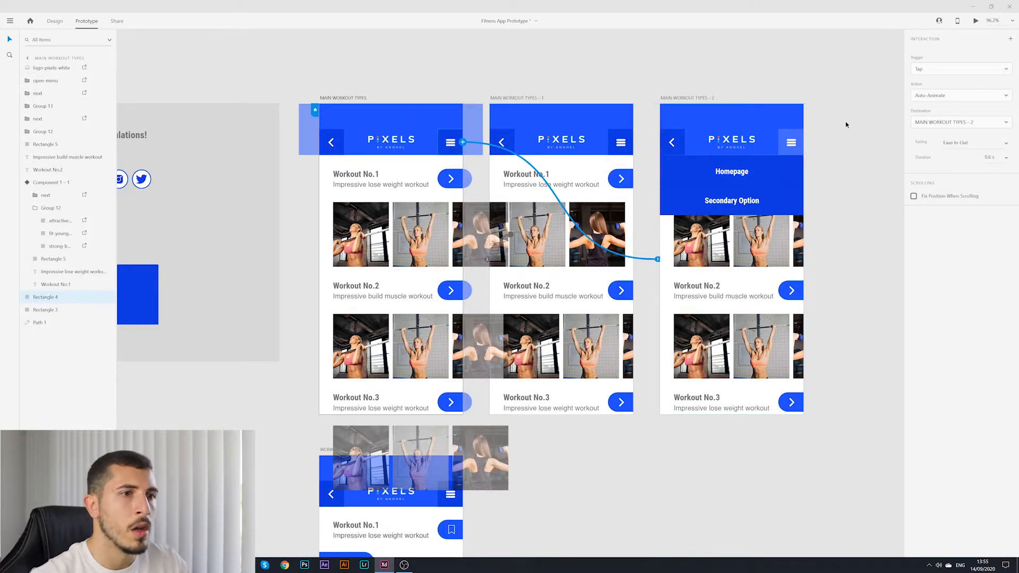
- Preview the prototype from the MAIN WORKOUT TYPES artboard and test opening the dropdown menu, and close the preview
{"action": "left_click", "coordinate": [342, 98]}
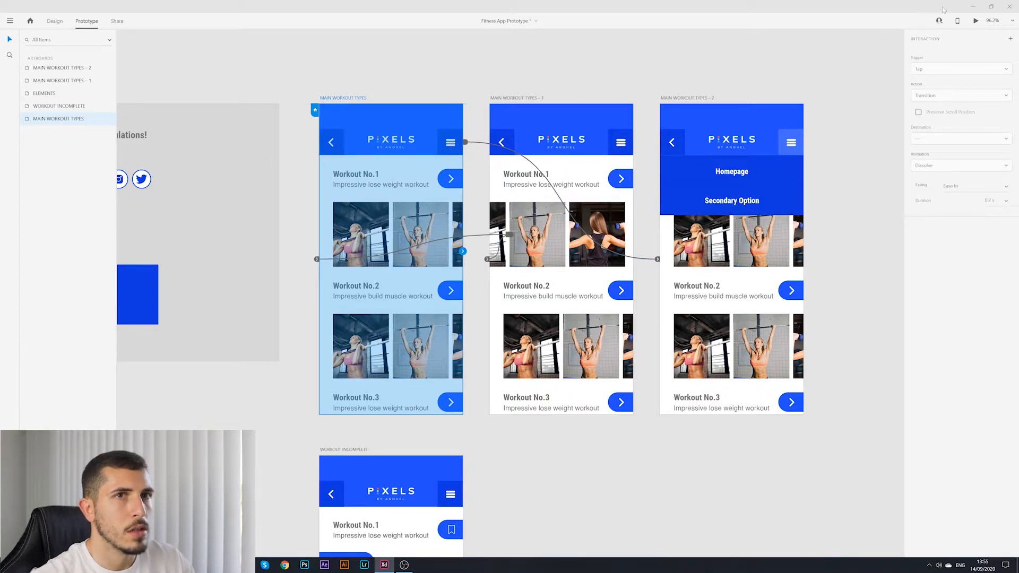
{"action": "left_click", "coordinate": [976, 21]}
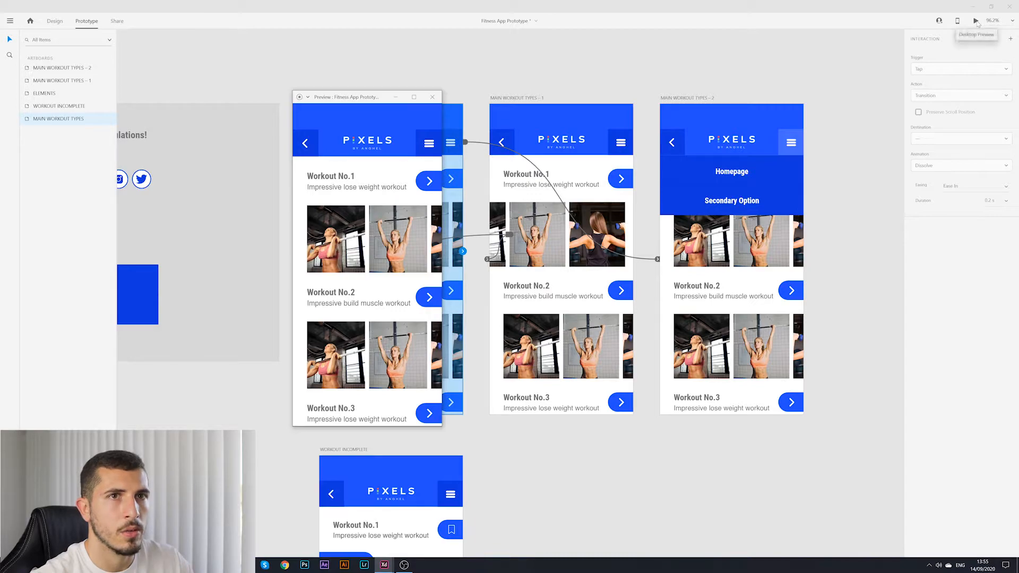
{"action": "left_click", "coordinate": [428, 144]}
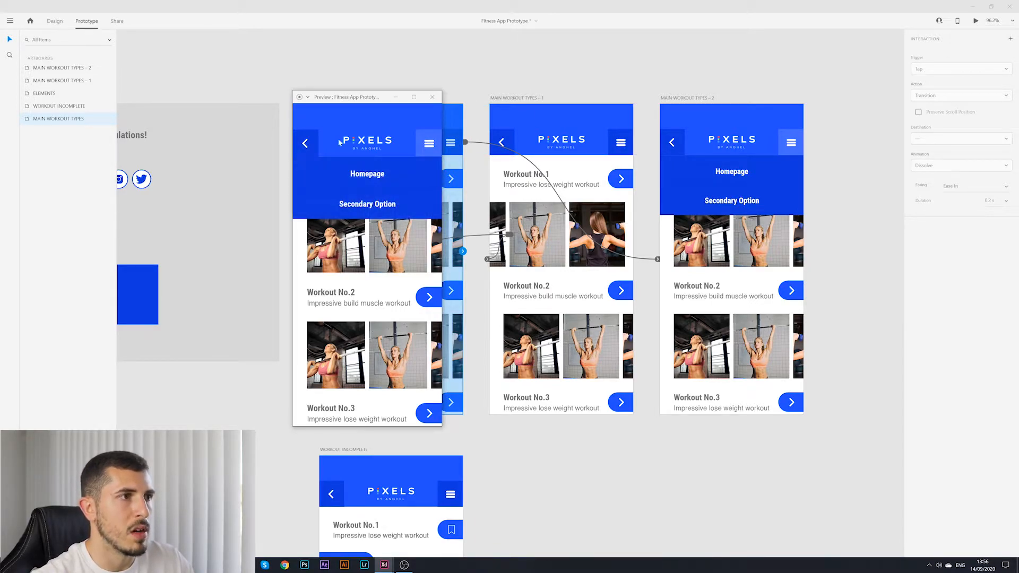
{"action": "left_click", "coordinate": [432, 97]}
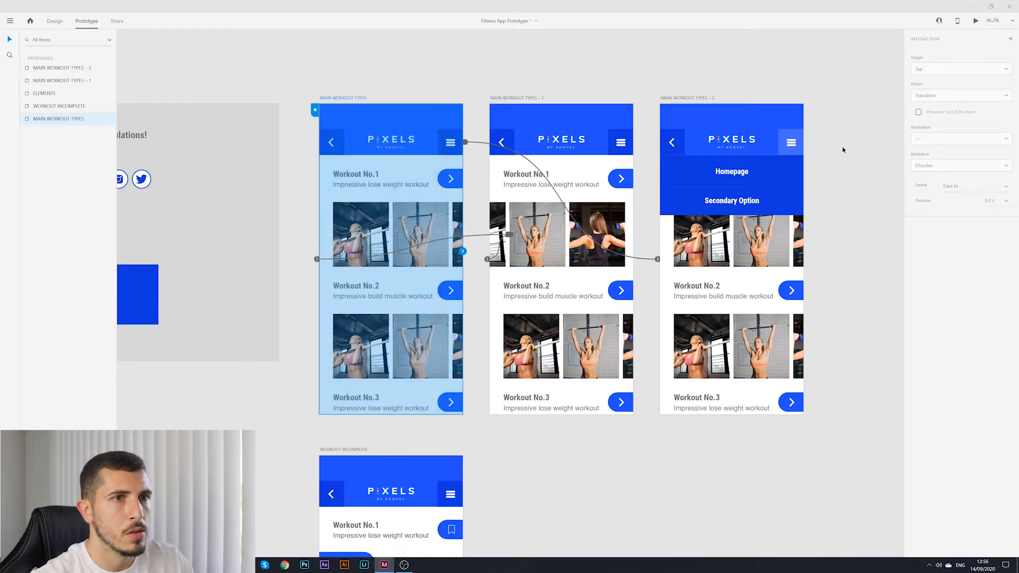
- Link the menu icon on MAIN WORKOUT TYPES - 2 back to the MAIN WORKOUT TYPES artboard with a Tap-triggered Auto-Animate
{"action": "left_click", "coordinate": [792, 143]}
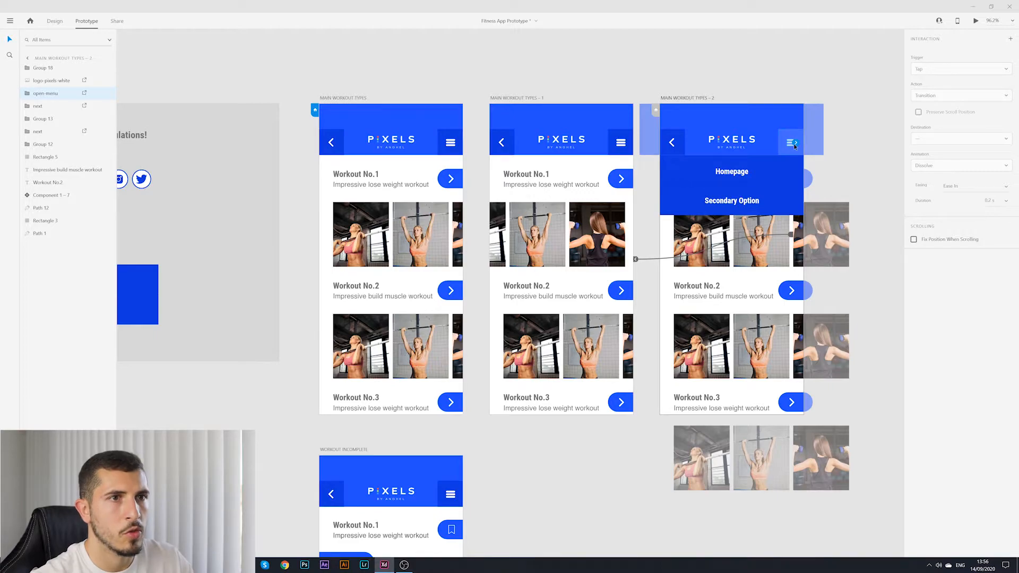
{"action": "left_click_drag", "start_coordinate": [794, 144], "coordinate": [379, 167]}
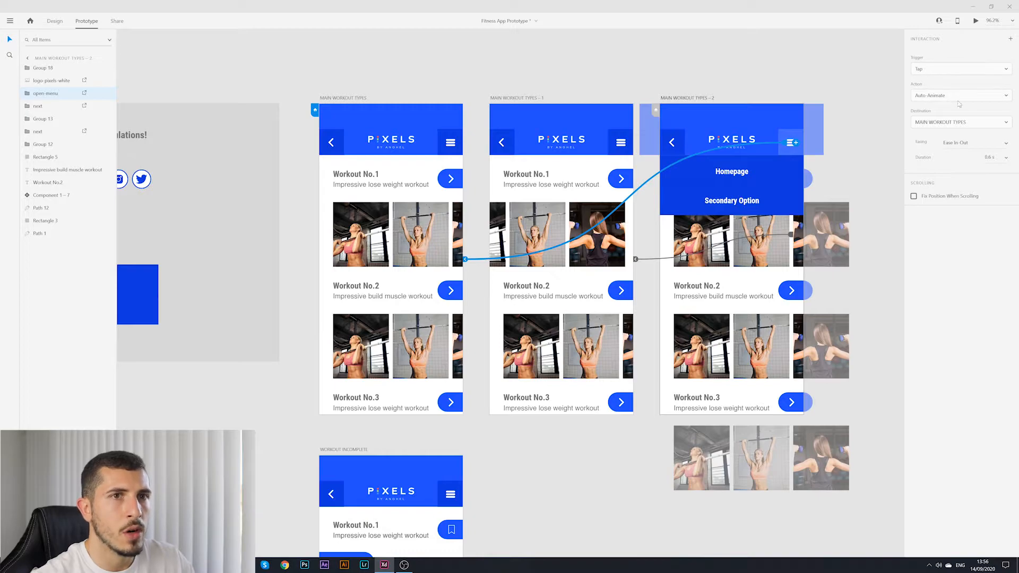
- Preview the prototype again and test opening and closing the dropdown menu repeatedly, and close the preview
{"action": "left_click", "coordinate": [975, 20]}
{"action": "left_click", "coordinate": [428, 144]}
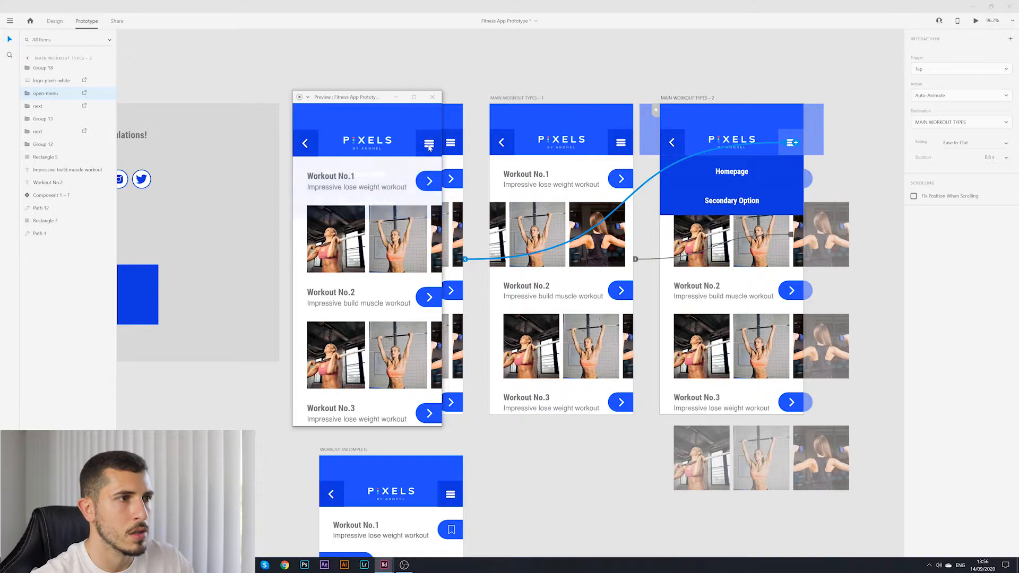
{"action": "left_click", "coordinate": [429, 145]}
{"action": "left_click", "coordinate": [428, 144]}
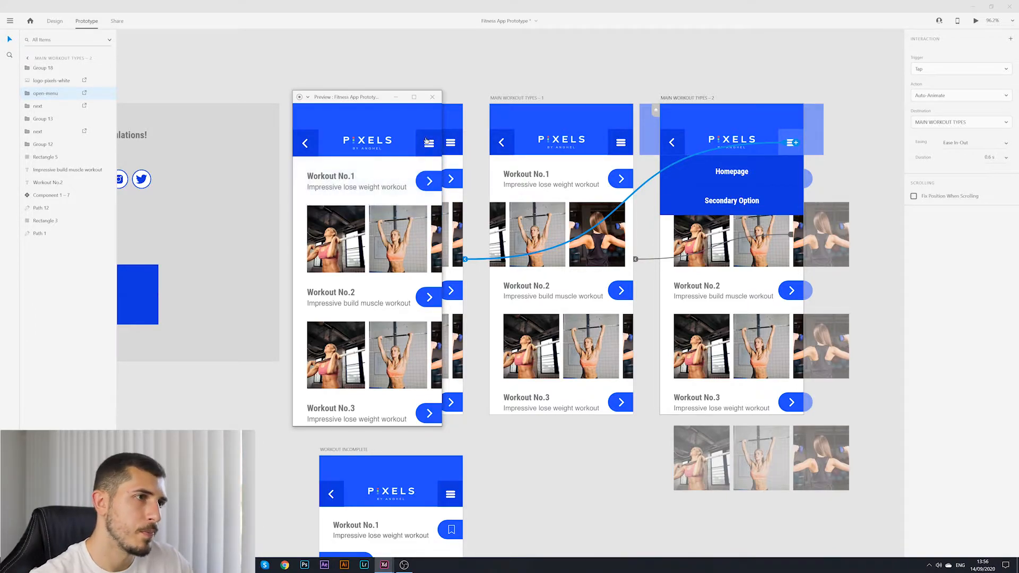
{"action": "left_click", "coordinate": [431, 146]}
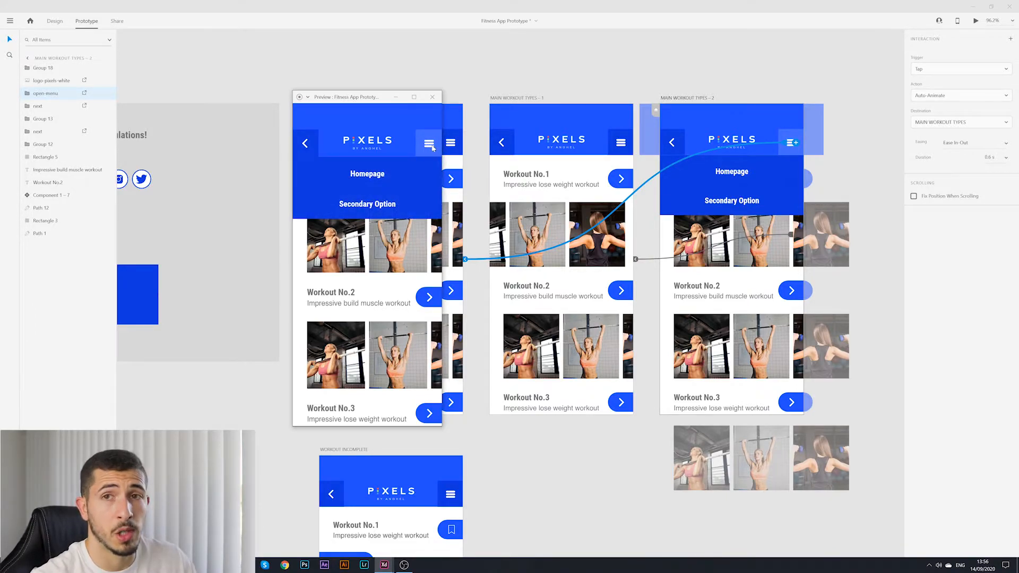
{"action": "left_click", "coordinate": [432, 146]}
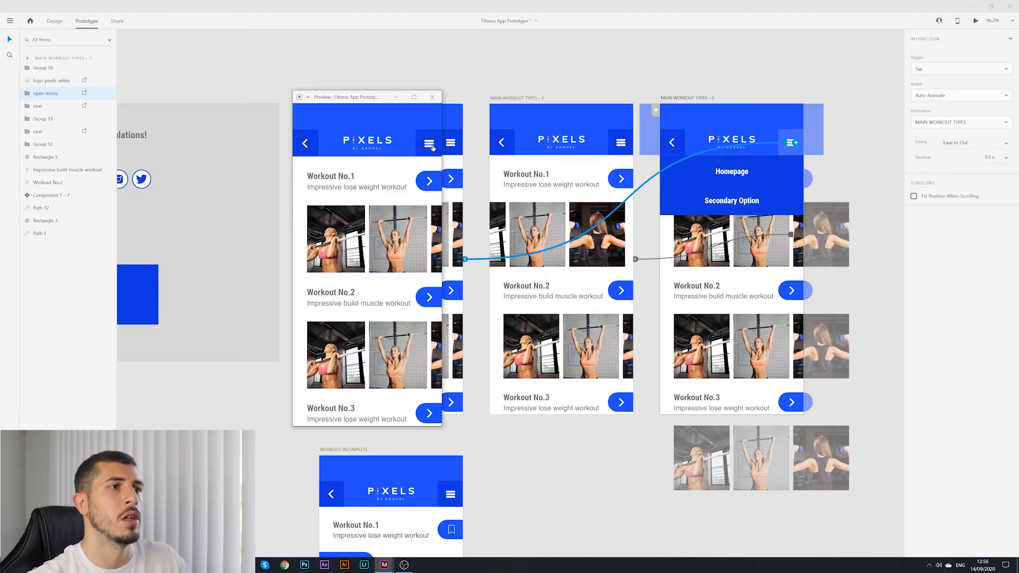
{"action": "left_click", "coordinate": [432, 146]}
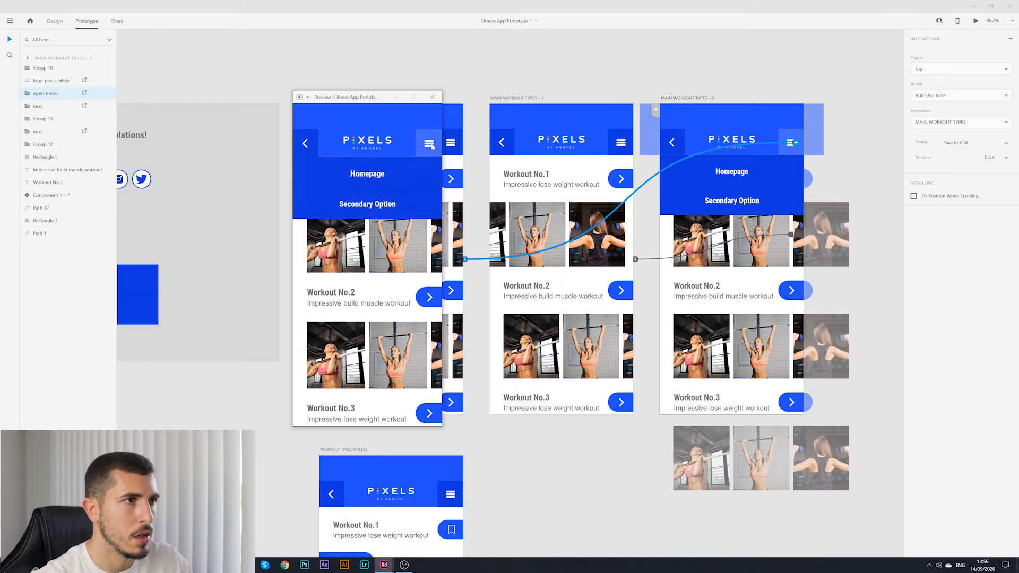
{"action": "left_click", "coordinate": [432, 146]}
{"action": "left_click", "coordinate": [432, 96]}
{"action": "left_click", "coordinate": [665, 72]}
{"action": "left_click_drag", "start_coordinate": [734, 92], "coordinate": [663, 47]}
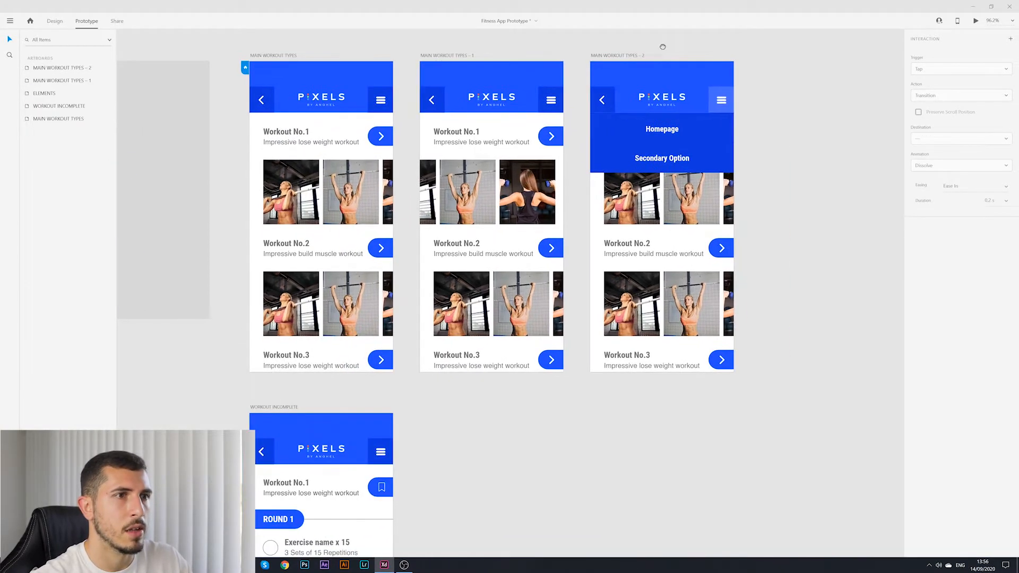
{"action": "scroll", "coordinate": [707, 110], "scroll_direction": "down", "scroll_amount": 2}
{"action": "scroll", "coordinate": [645, 223], "scroll_direction": "down", "scroll_amount": 6}
{"action": "scroll", "coordinate": [646, 229], "scroll_direction": "up", "scroll_amount": 6}
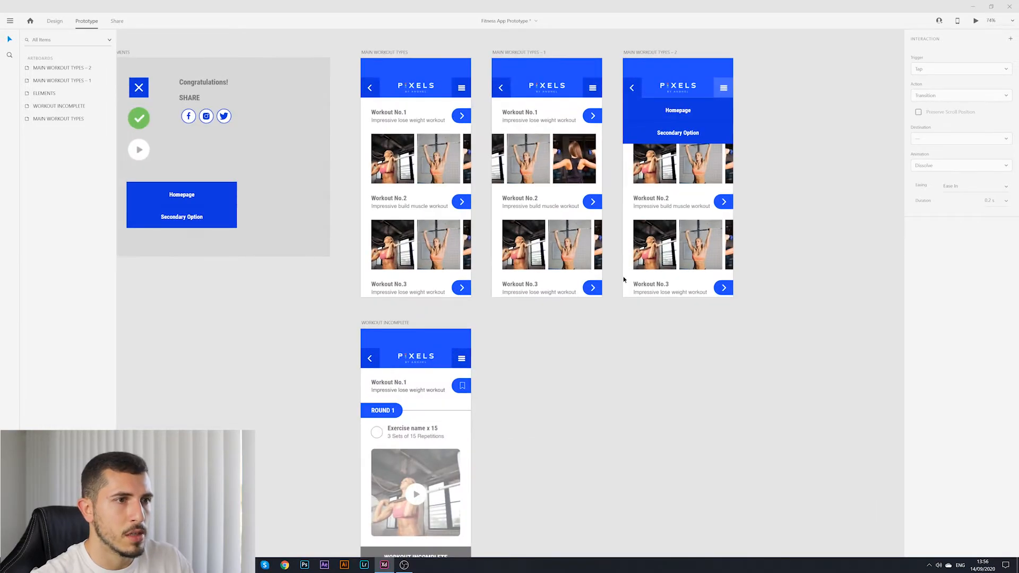
{"action": "left_click_drag", "start_coordinate": [608, 284], "coordinate": [636, 294]}
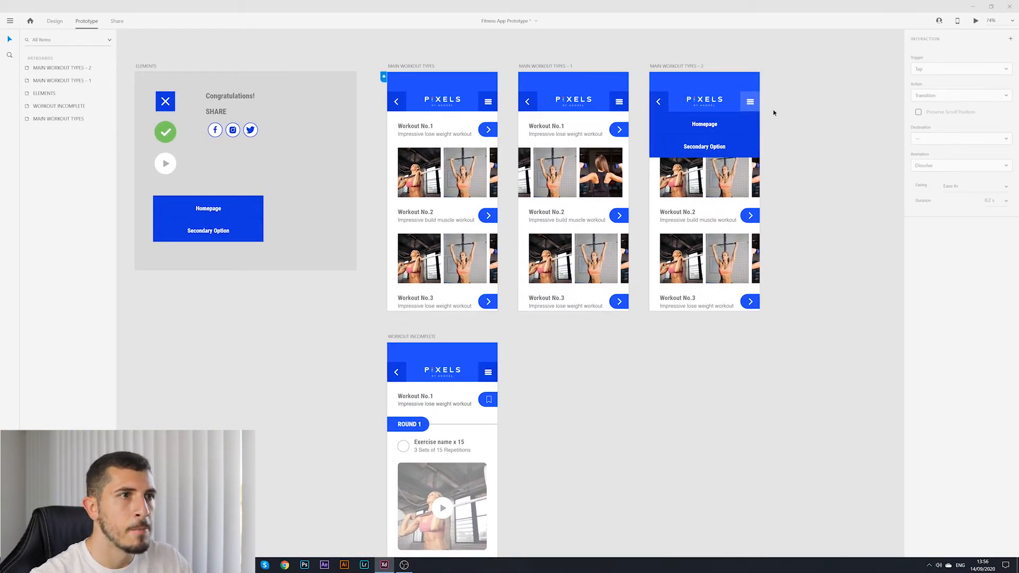
{"action": "left_click_drag", "start_coordinate": [796, 199], "coordinate": [782, 228]}
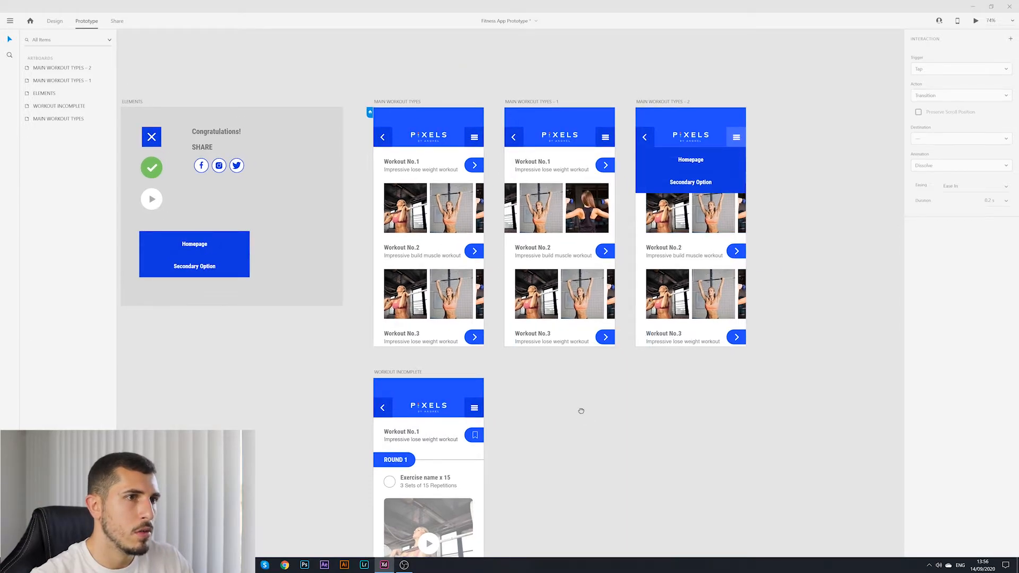
{"action": "left_click_drag", "start_coordinate": [582, 411], "coordinate": [645, 350]}
{"action": "left_click_drag", "start_coordinate": [842, 113], "coordinate": [795, 193]}
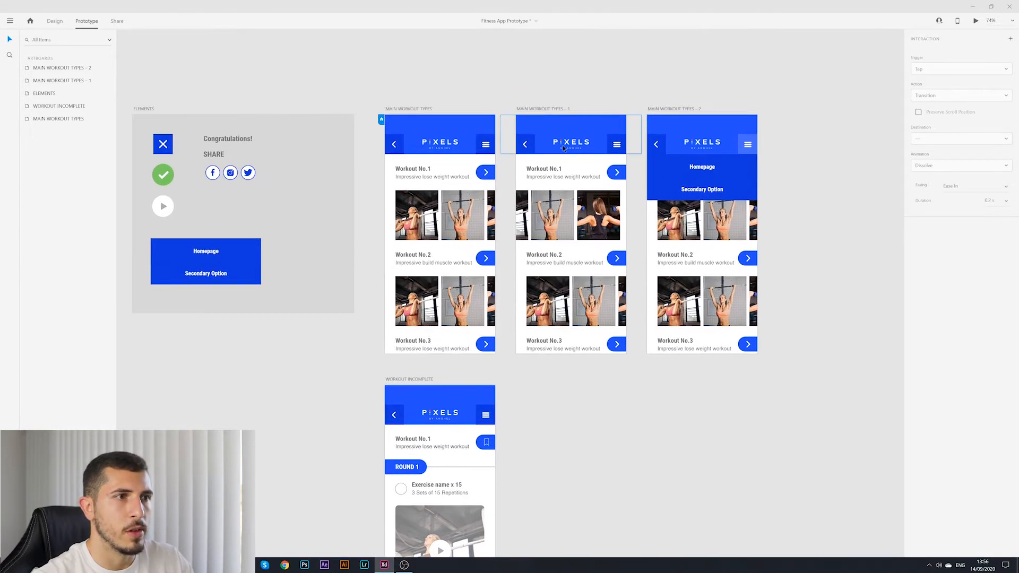
- Link the Workout No.1 arrow's background on MAIN WORKOUT TYPES to the WORKOUT INCOMPLETE artboard with a Tap-triggered Auto-Animate
{"action": "left_click_drag", "start_coordinate": [565, 365], "coordinate": [597, 306]}
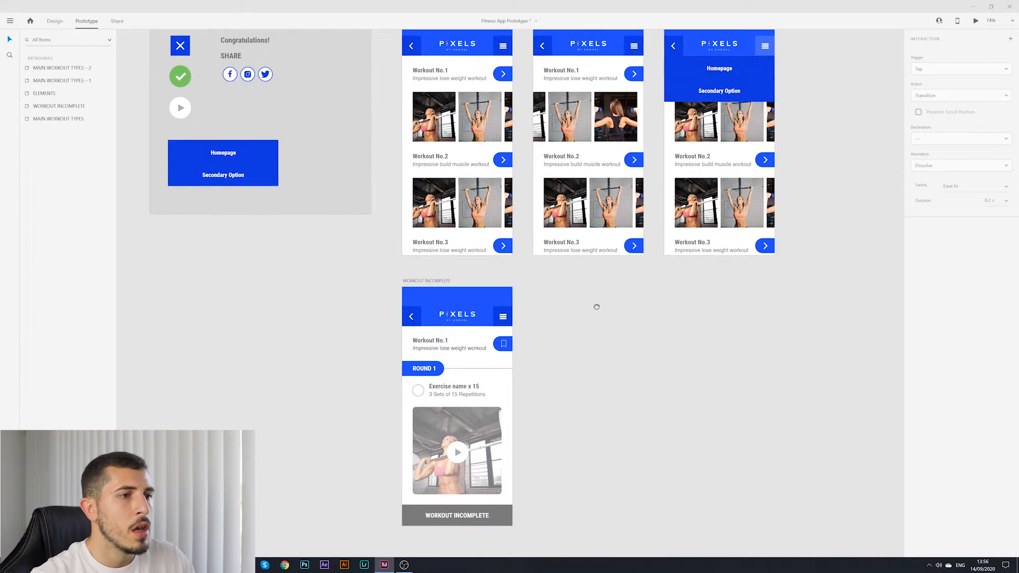
{"action": "left_click", "coordinate": [503, 76]}
{"action": "left_click", "coordinate": [532, 285]}
{"action": "left_click_drag", "start_coordinate": [640, 423], "coordinate": [598, 428]}
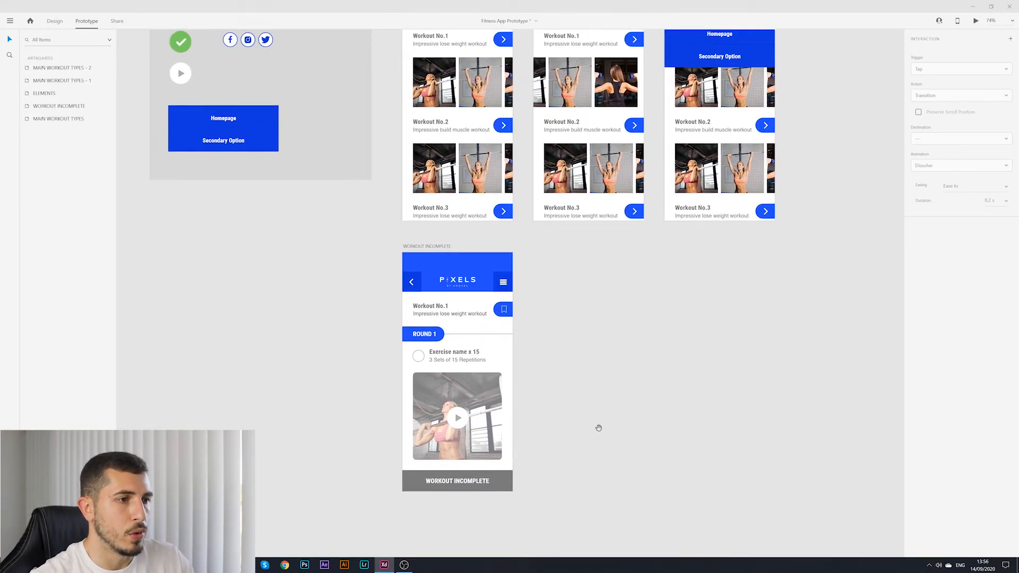
{"action": "left_click_drag", "start_coordinate": [588, 316], "coordinate": [609, 349]}
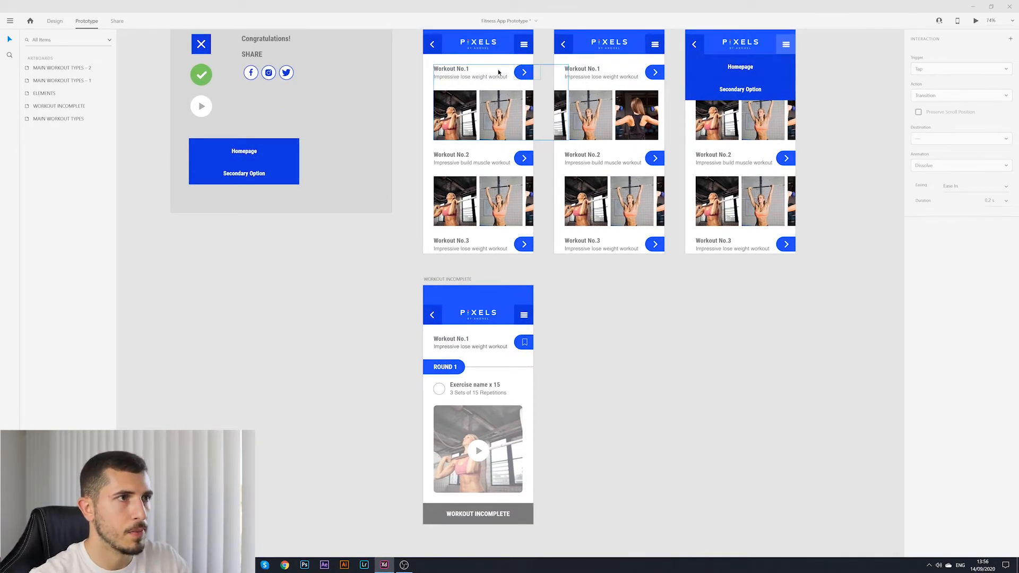
{"action": "double_click", "coordinate": [525, 78]}
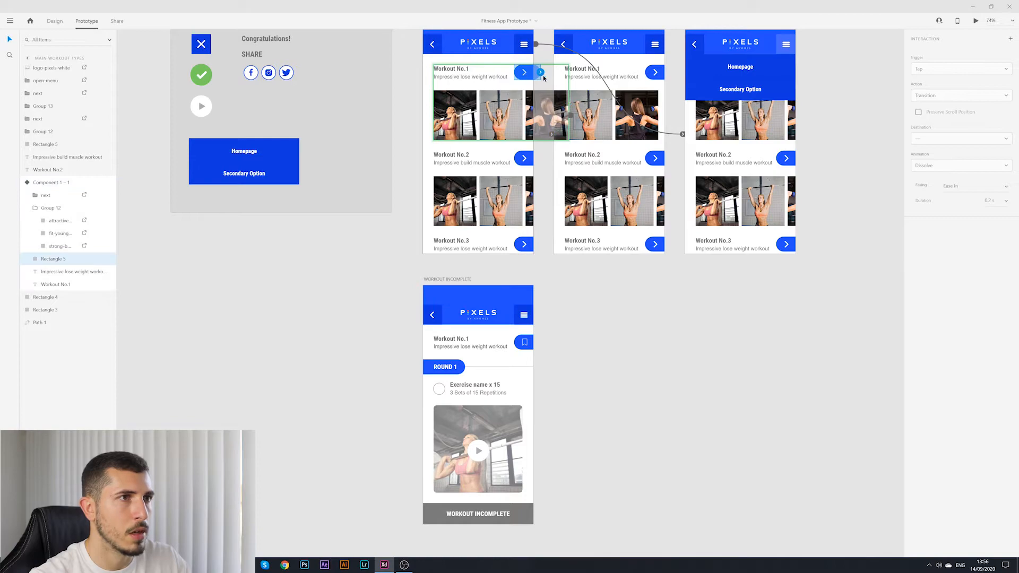
{"action": "left_click_drag", "start_coordinate": [540, 72], "coordinate": [429, 298]}
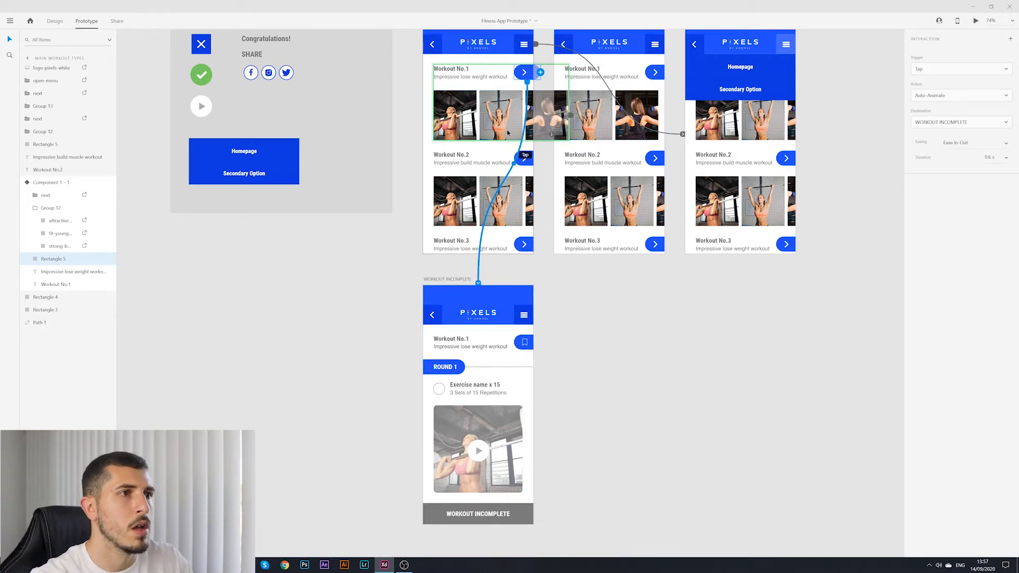
- Preview the prototype from MAIN WORKOUT TYPES, test opening Workout No.1 with its arrow, and close the preview
{"action": "left_click", "coordinate": [531, 303]}
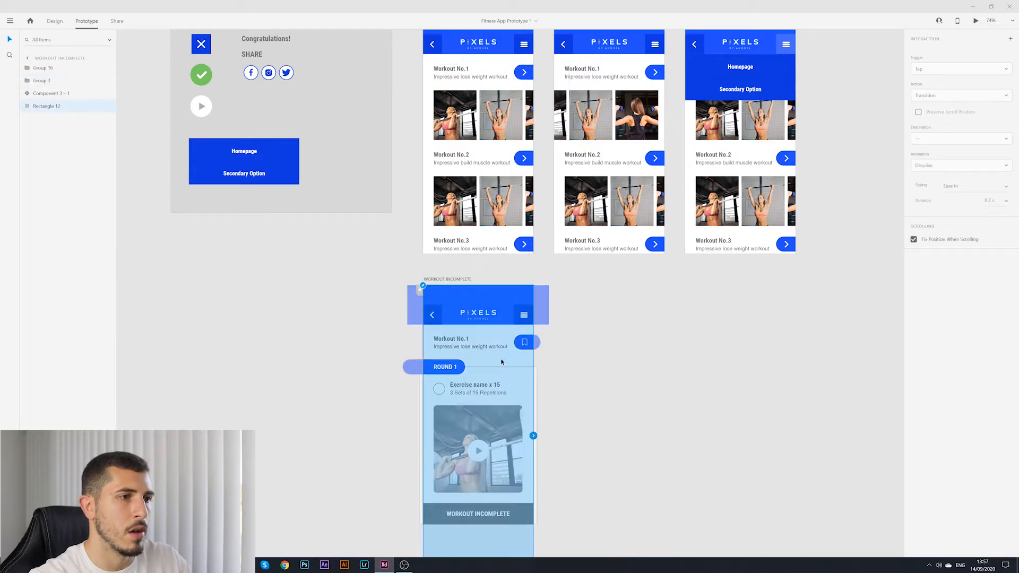
{"action": "left_click", "coordinate": [446, 281]}
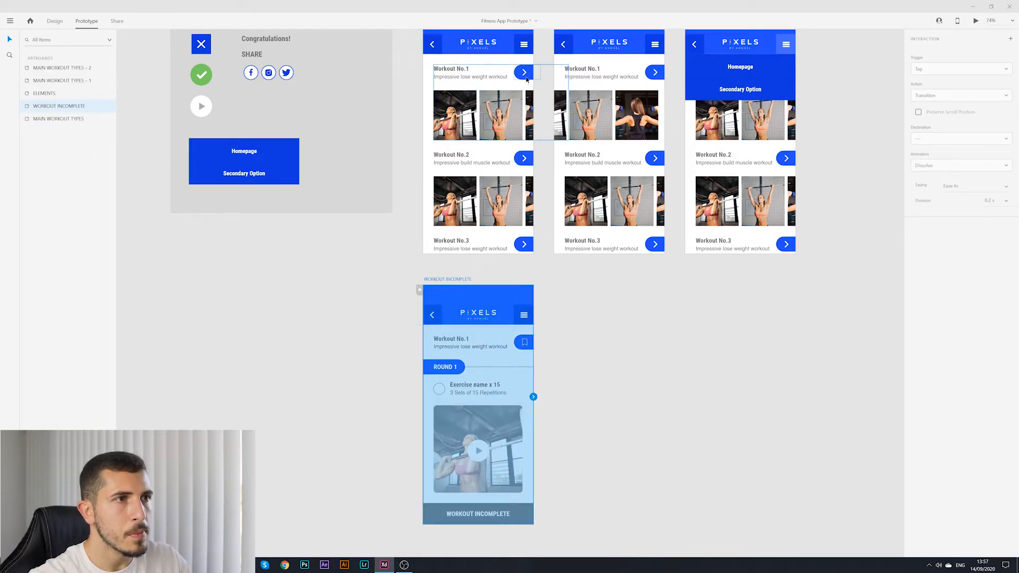
{"action": "left_click", "coordinate": [539, 127]}
{"action": "left_click", "coordinate": [527, 87]}
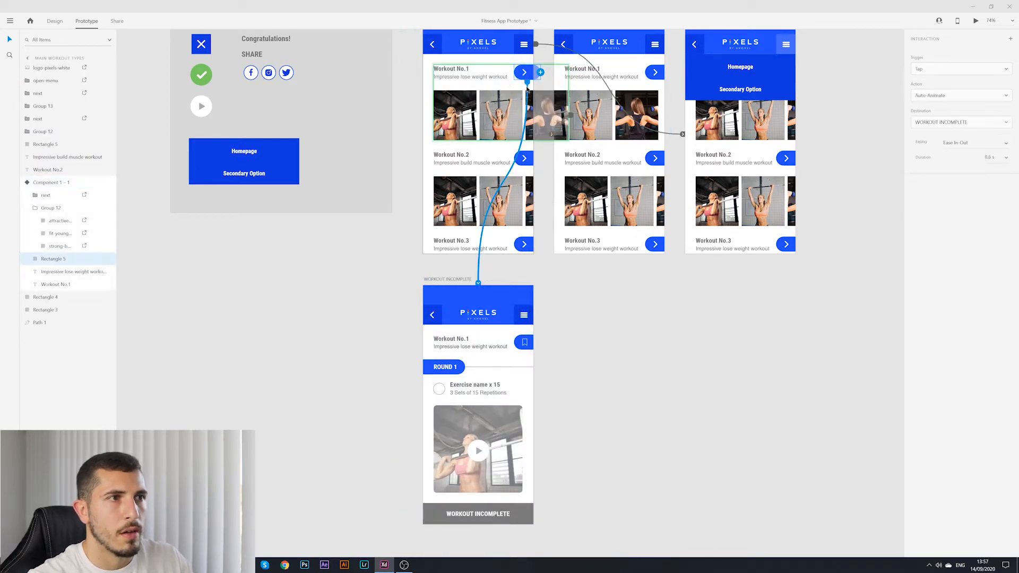
{"action": "left_click", "coordinate": [978, 21]}
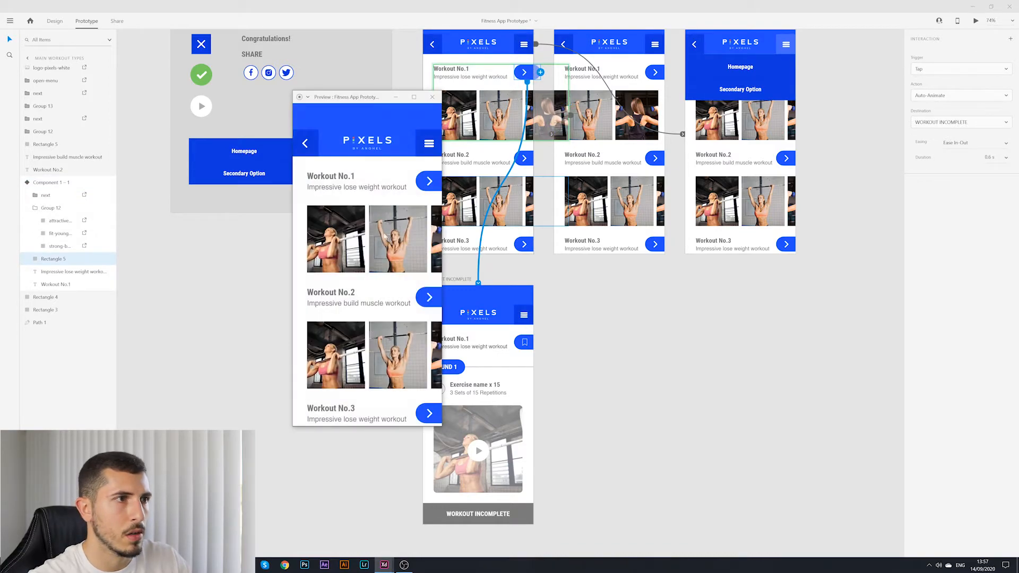
{"action": "left_click", "coordinate": [430, 184]}
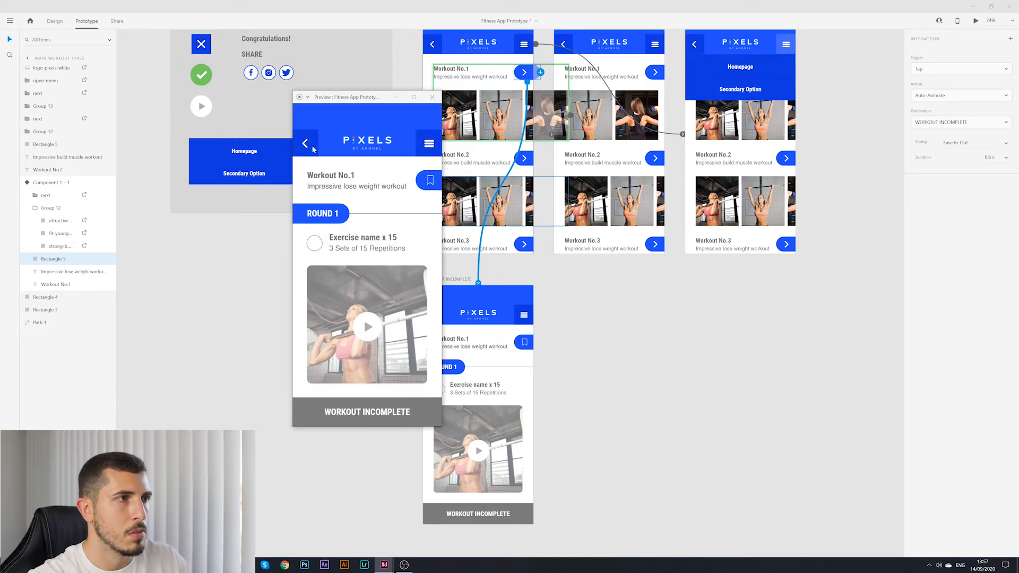
{"action": "left_click", "coordinate": [432, 96]}
{"action": "left_click", "coordinate": [639, 334]}
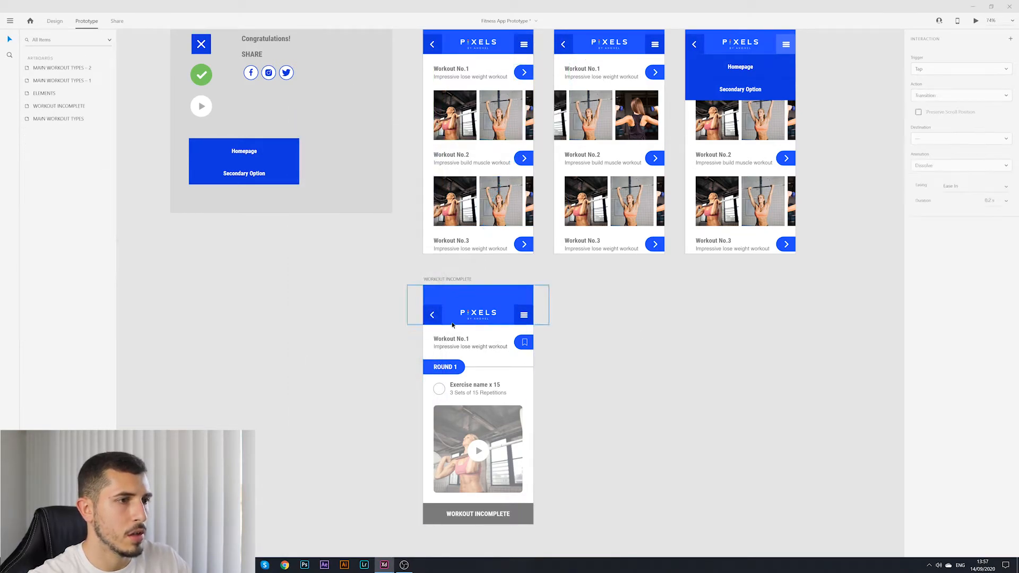
- Link the back arrow's square on WORKOUT INCOMPLETE to MAIN WORKOUT TYPES with a Tap-triggered Auto-Animate
{"action": "left_click", "coordinate": [431, 316]}
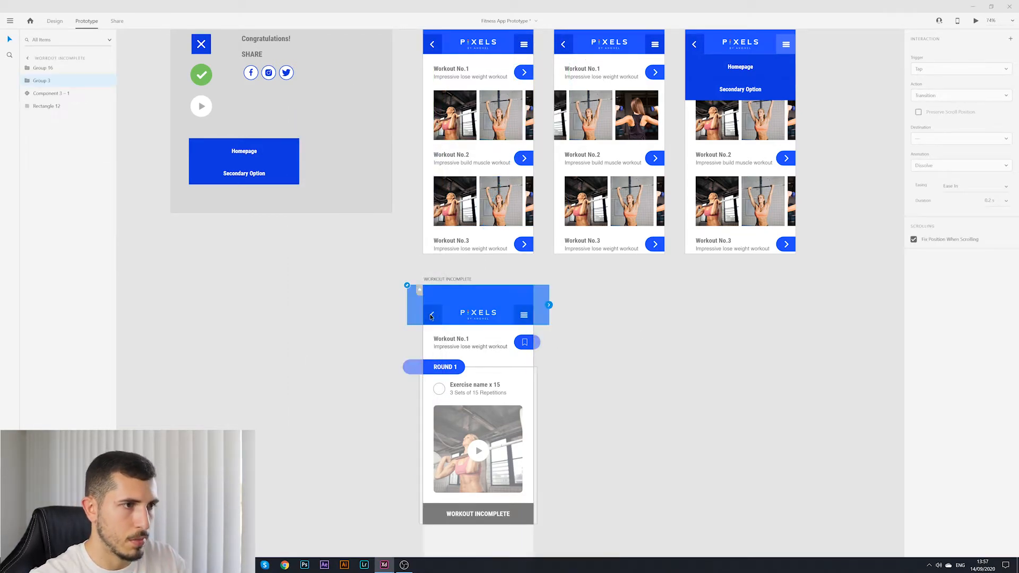
{"action": "double_click", "coordinate": [431, 316]}
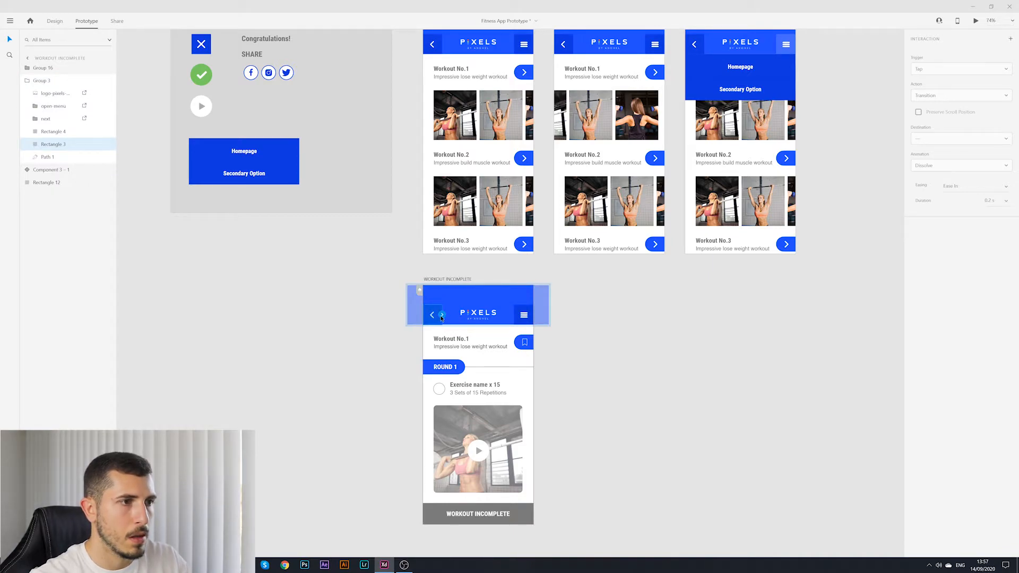
{"action": "left_click_drag", "start_coordinate": [441, 317], "coordinate": [487, 200]}
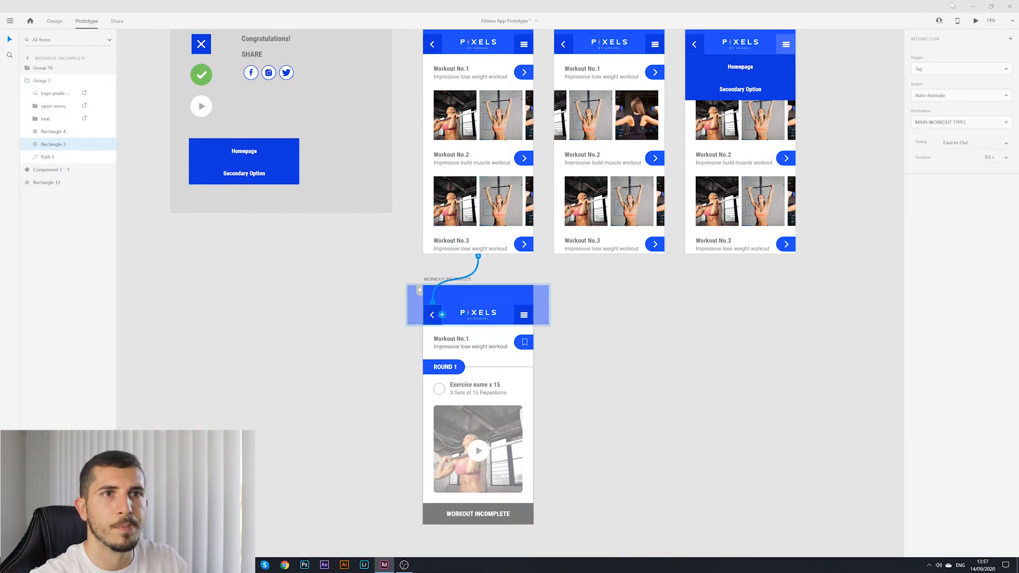
{"action": "left_click", "coordinate": [558, 317]}
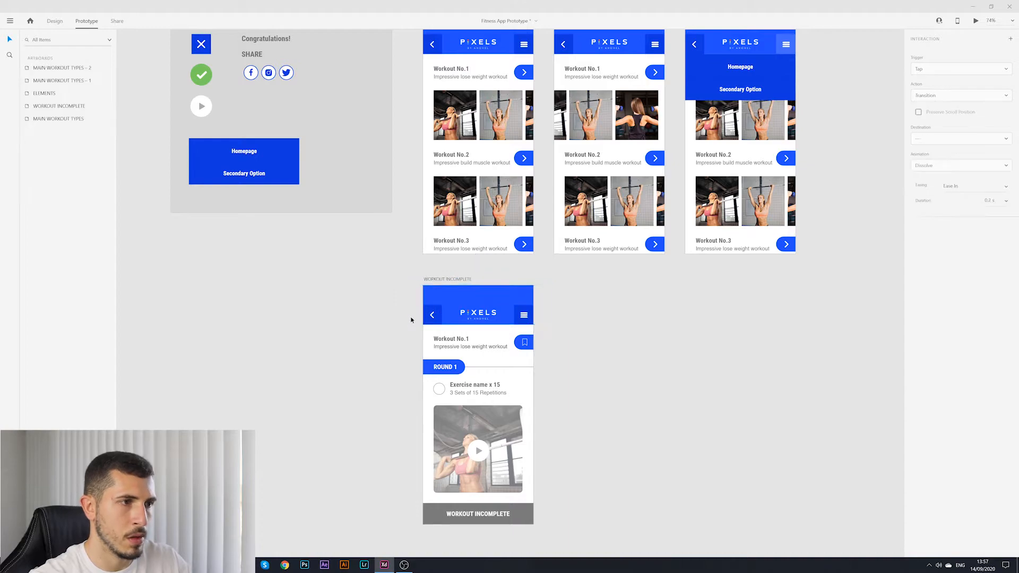
- Preview from WORKOUT INCOMPLETE, test navigating back and forth with the back and Workout No.1 arrows, and close the preview
{"action": "left_click", "coordinate": [437, 315]}
{"action": "left_click", "coordinate": [977, 21]}
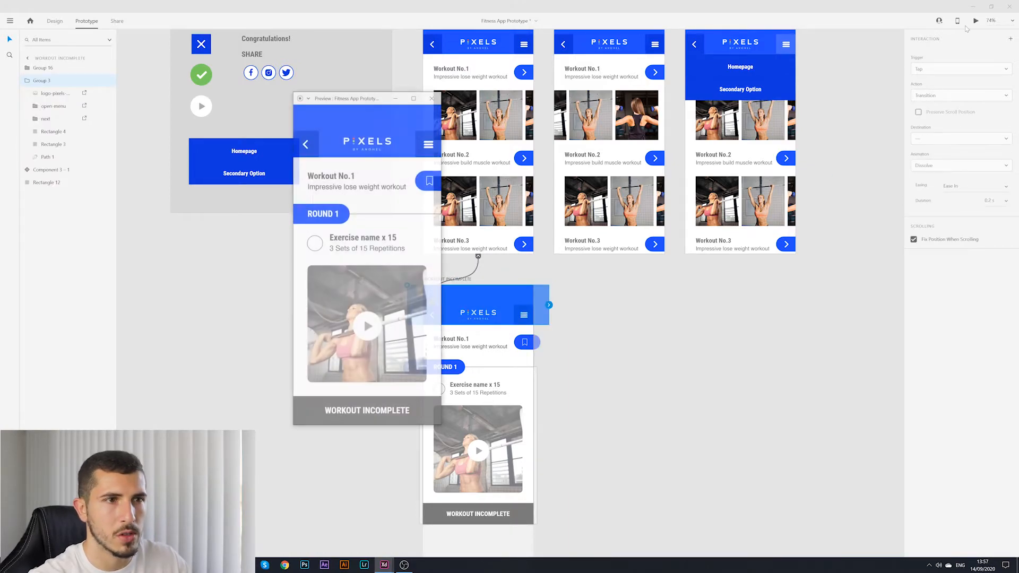
{"action": "left_click", "coordinate": [304, 146]}
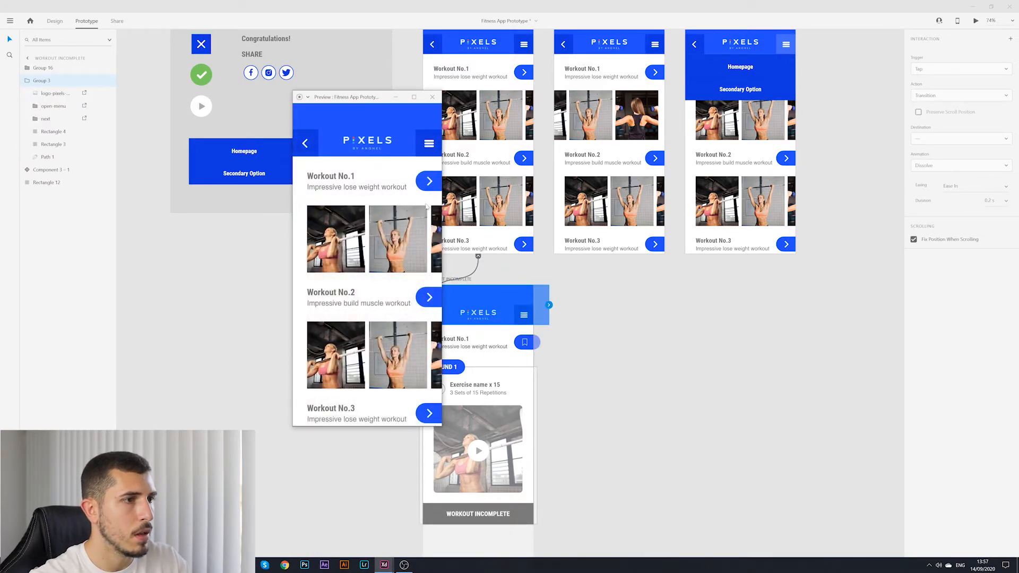
{"action": "left_click", "coordinate": [429, 182]}
{"action": "left_click", "coordinate": [305, 145]}
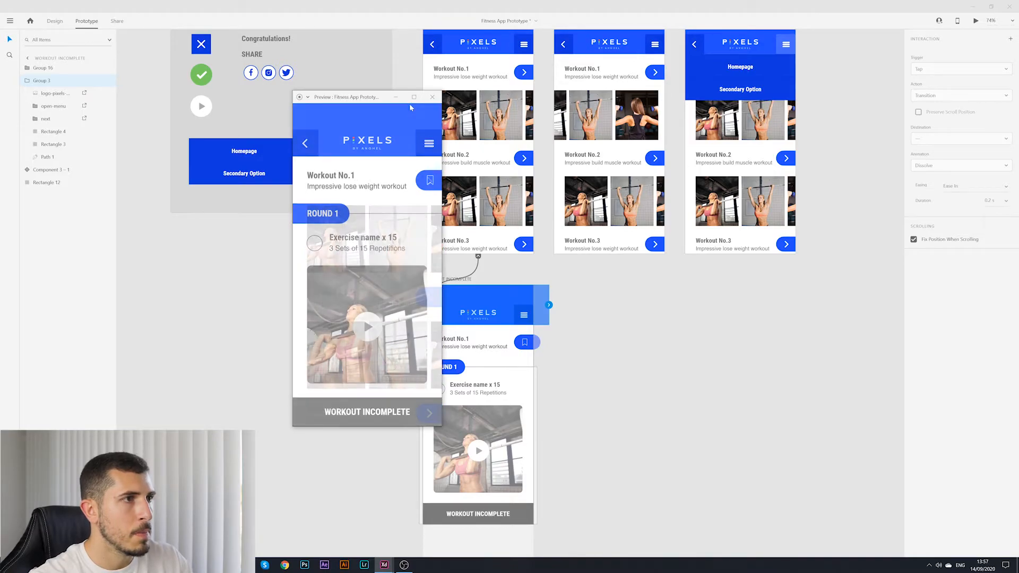
{"action": "left_click", "coordinate": [432, 97]}
- Duplicate the WORKOUT INCOMPLETE artboard
{"action": "left_click_drag", "start_coordinate": [649, 428], "coordinate": [590, 374]}
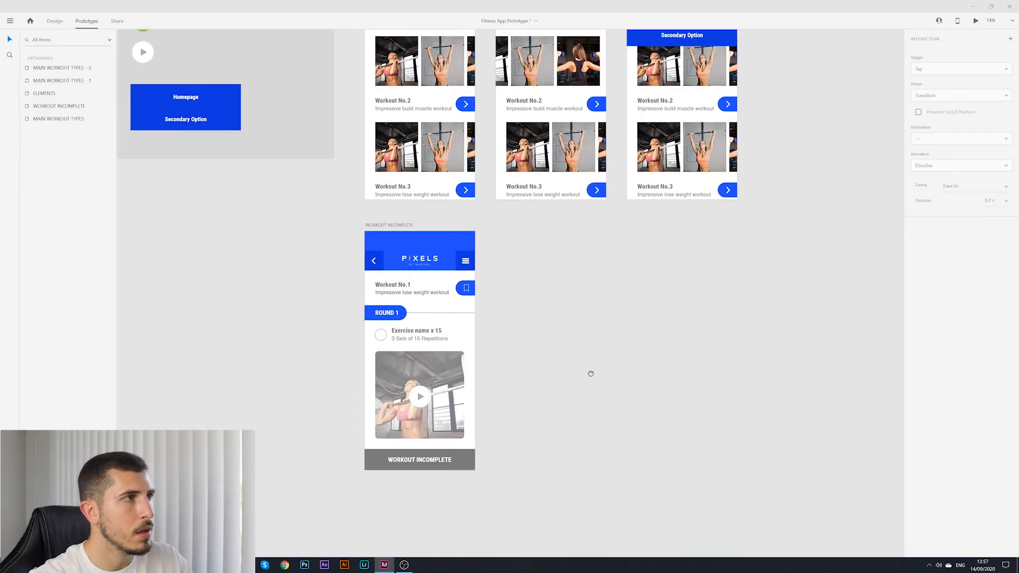
{"action": "left_click_drag", "start_coordinate": [501, 367], "coordinate": [547, 339]}
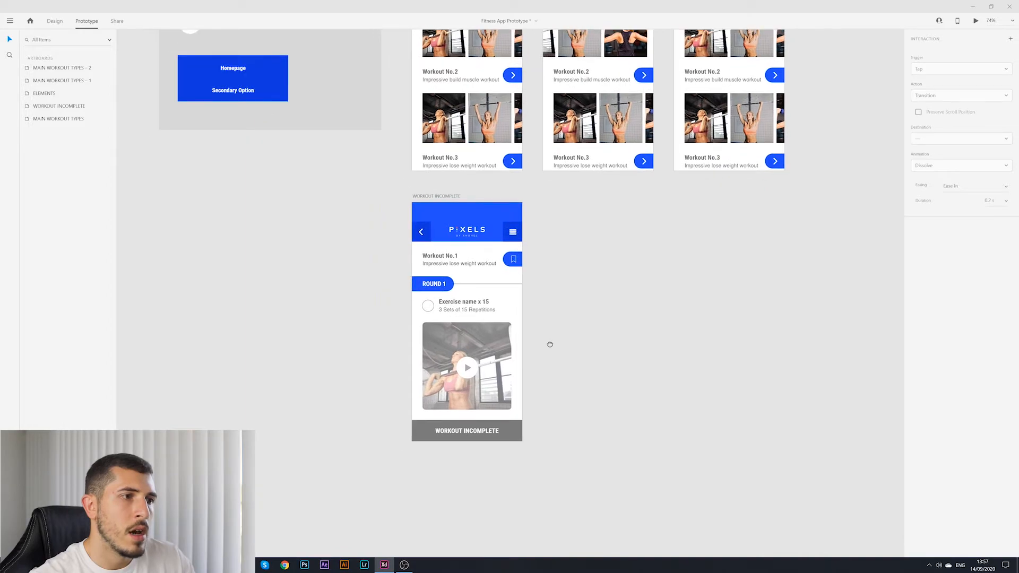
{"action": "left_click", "coordinate": [448, 201]}
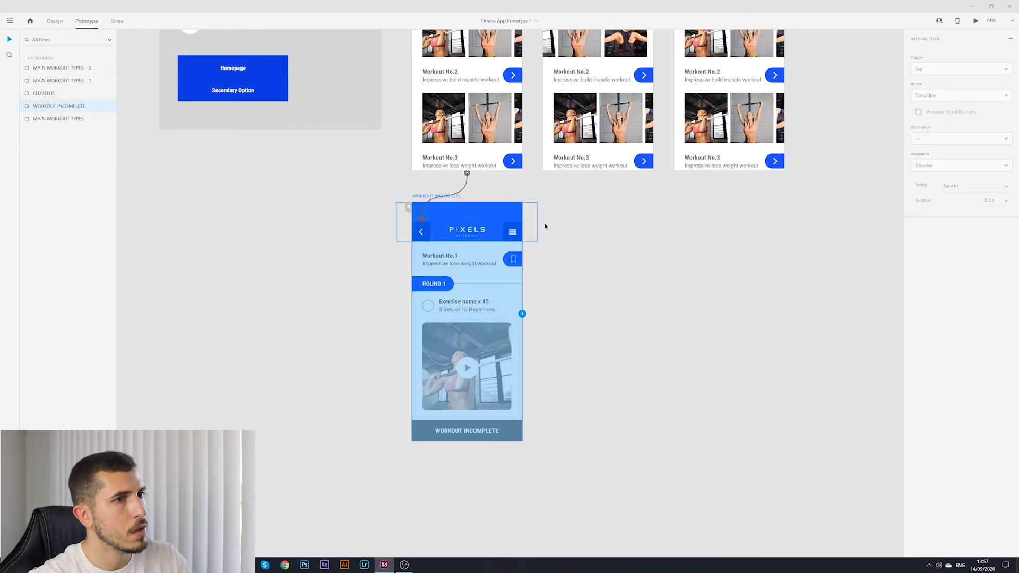
{"action": "key", "text": "ctrl+d"}
{"action": "left_click", "coordinate": [687, 252]}
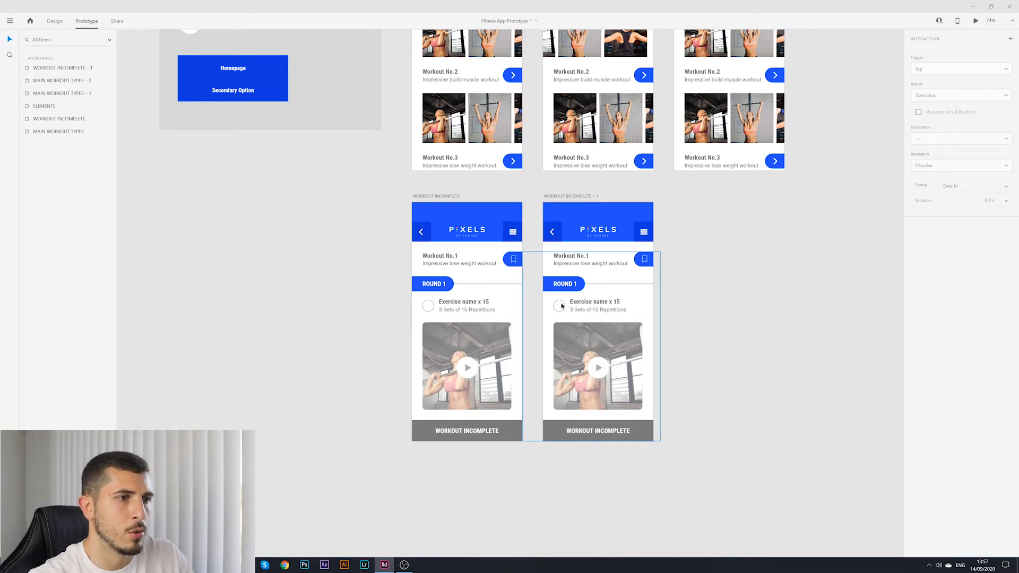
- Examine the nested circle beside Exercise name x 15 on both WORKOUT INCOMPLETE artboards
{"action": "left_click", "coordinate": [430, 304]}
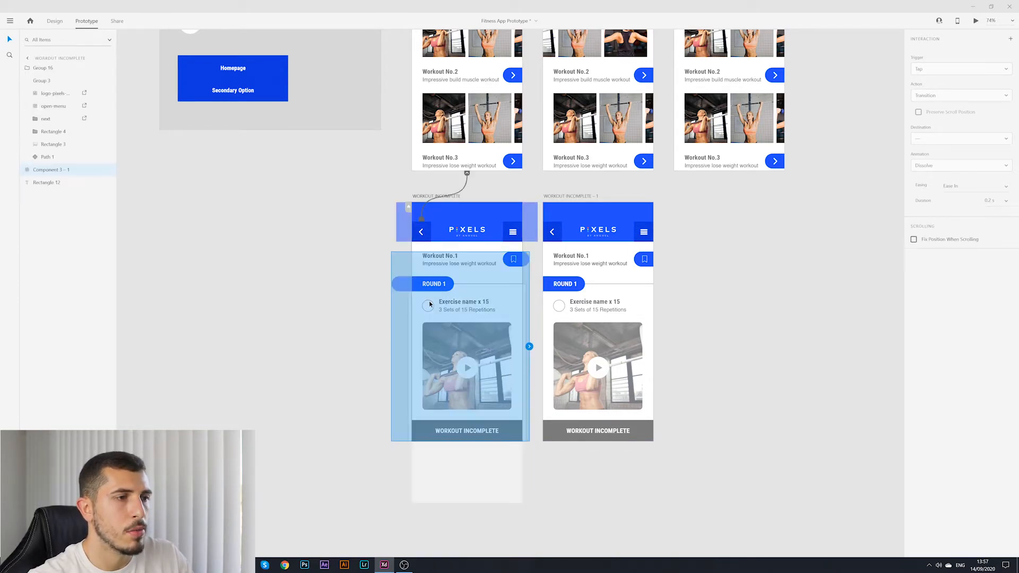
{"action": "double_click", "coordinate": [430, 306]}
{"action": "double_click", "coordinate": [430, 306]}
{"action": "double_click", "coordinate": [430, 307]}
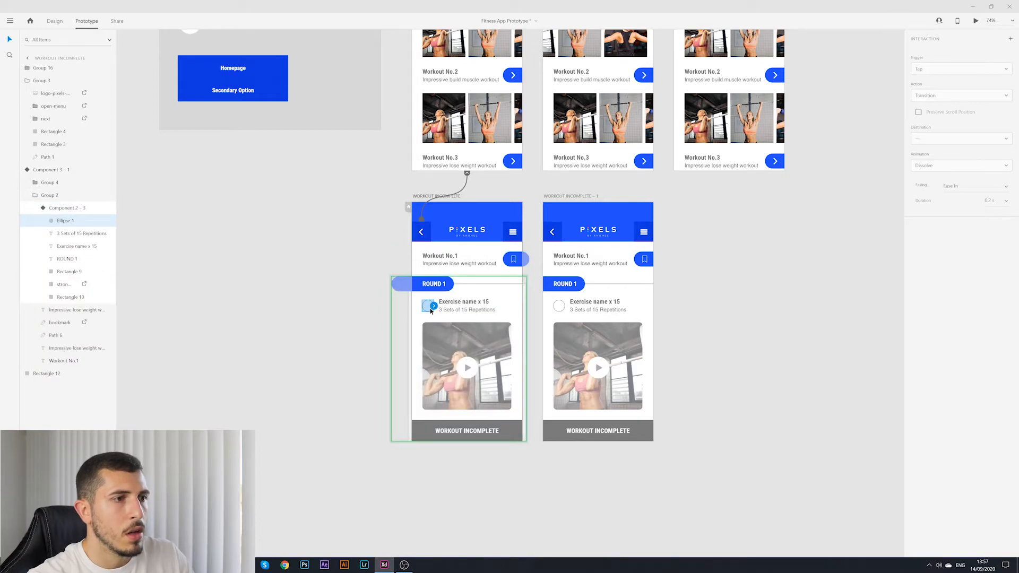
{"action": "left_click", "coordinate": [561, 307]}
{"action": "double_click", "coordinate": [561, 307]}
{"action": "double_click", "coordinate": [561, 307]}
{"action": "double_click", "coordinate": [563, 307]}
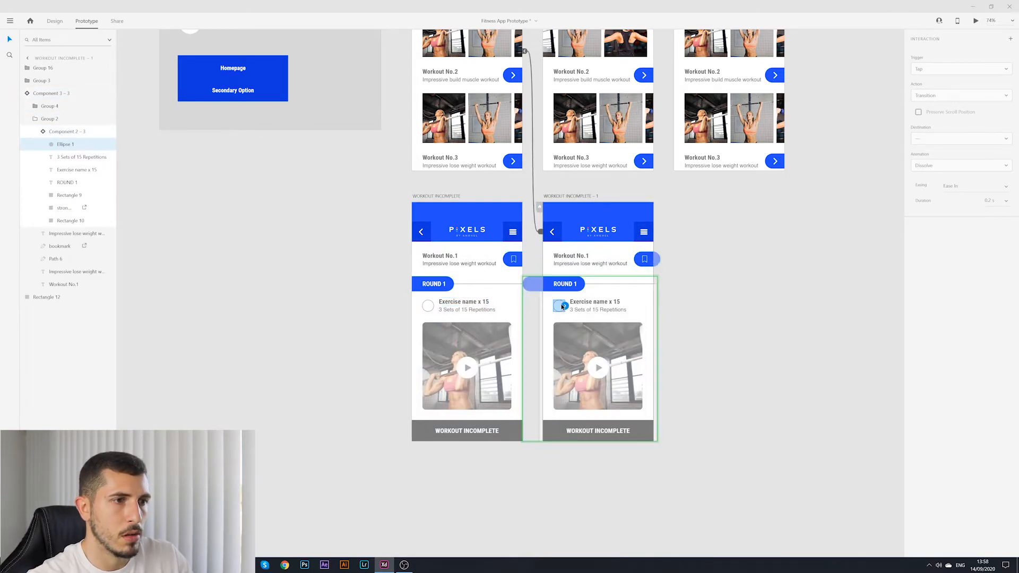
{"action": "left_click", "coordinate": [702, 297]}
- Copy the green check mark from the ELEMENTS artboard for use on WORKOUT INCOMPLETE - 1
{"action": "left_click_drag", "start_coordinate": [674, 251], "coordinate": [801, 443]}
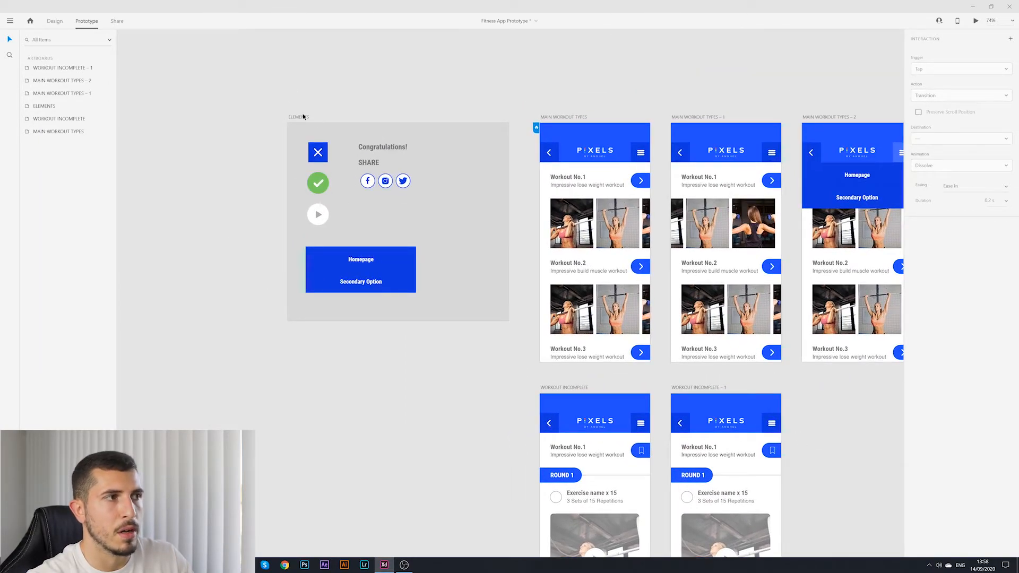
{"action": "left_click", "coordinate": [321, 186]}
{"action": "left_click_drag", "start_coordinate": [816, 424], "coordinate": [705, 287]}
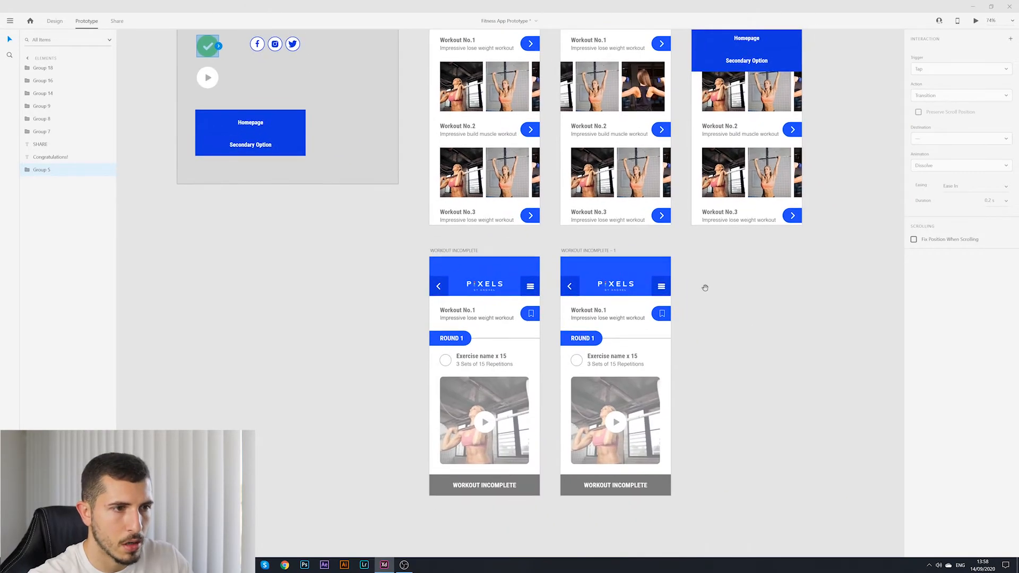
{"action": "scroll", "coordinate": [669, 357], "scroll_direction": "up", "scroll_amount": 4}
{"action": "left_click", "coordinate": [471, 131]}
{"action": "scroll", "coordinate": [459, 334], "scroll_direction": "up", "scroll_amount": 2}
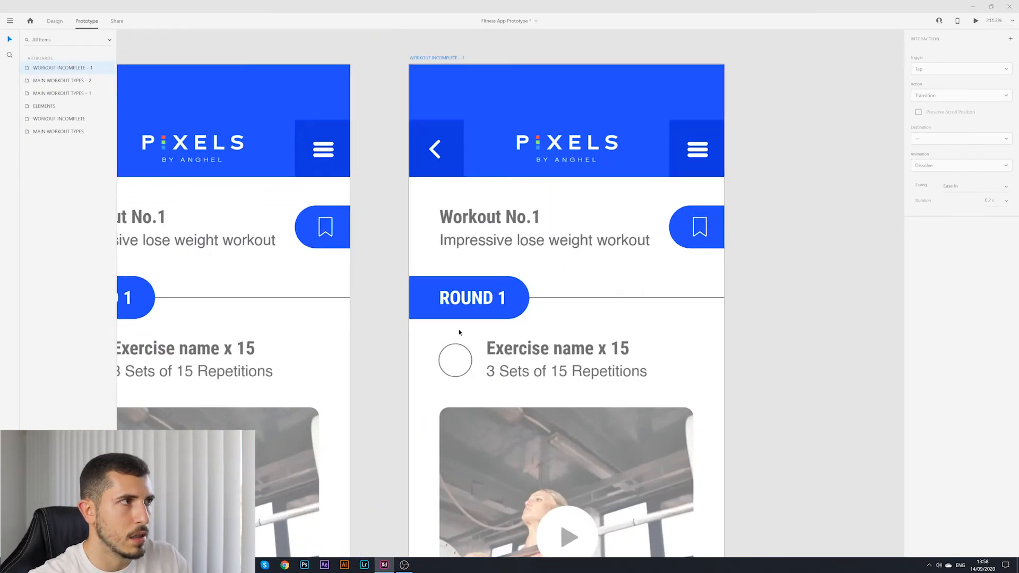
- Try to paste the check mark into the exercise circle's component on WORKOUT INCOMPLETE - 1 in prototype mode
{"action": "double_click", "coordinate": [466, 370]}
{"action": "double_click", "coordinate": [466, 369]}
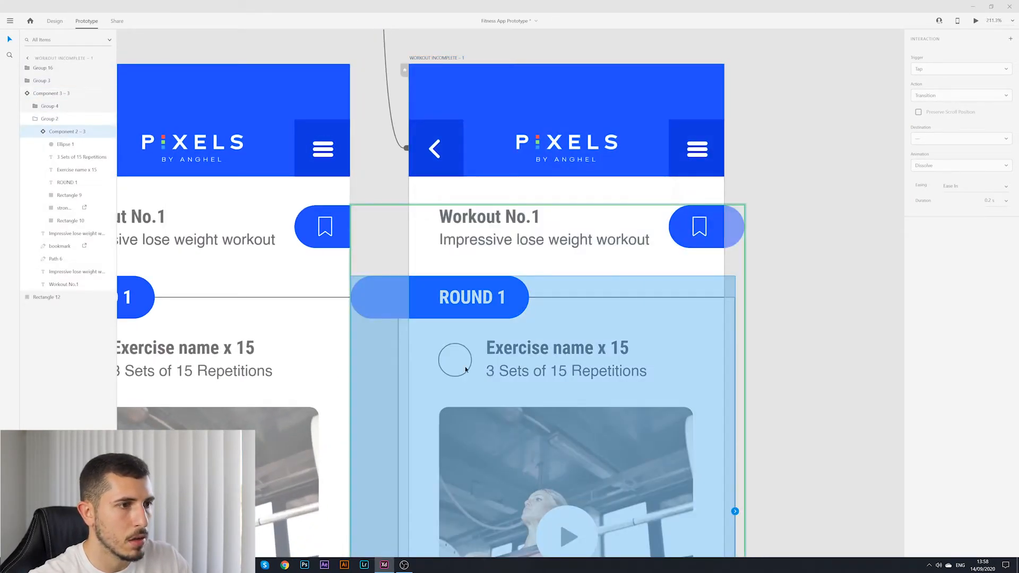
{"action": "double_click", "coordinate": [465, 370]}
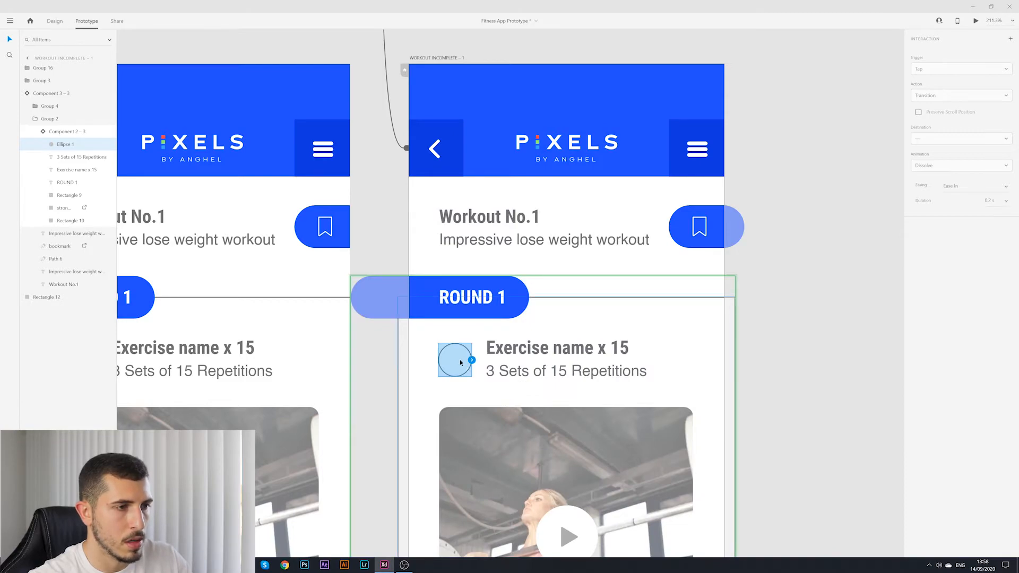
{"action": "key", "text": "ctrl+v"}
{"action": "left_click_drag", "start_coordinate": [502, 233], "coordinate": [461, 358]}
{"action": "key", "text": "Delete"}
- In design mode, paste the green check mark into the nested component holding the exercise circle on WORKOUT INCOMPLETE - 1
{"action": "left_click", "coordinate": [61, 25]}
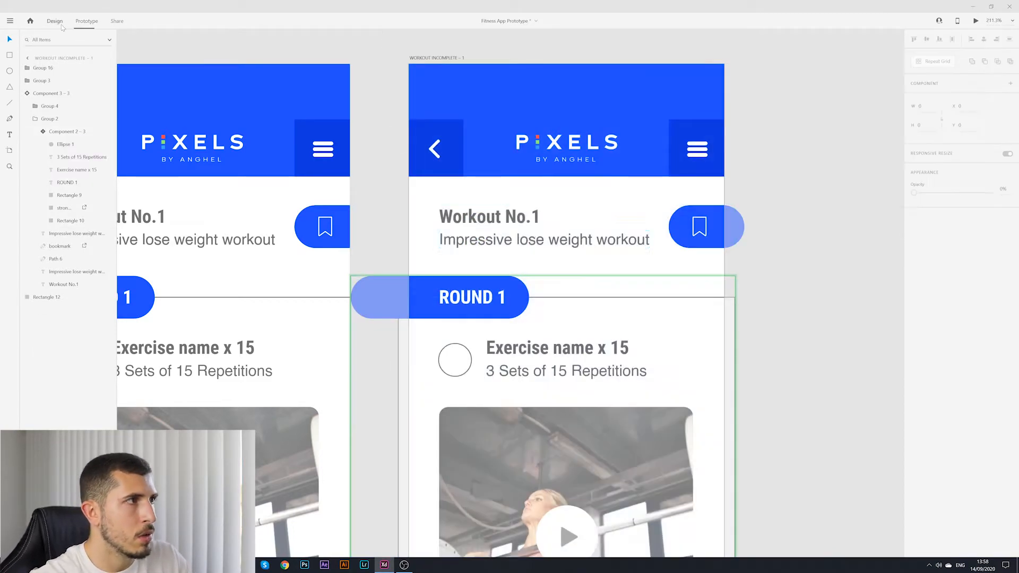
{"action": "left_click", "coordinate": [763, 401]}
{"action": "scroll", "coordinate": [515, 396], "scroll_direction": "up", "scroll_amount": 3}
{"action": "left_click", "coordinate": [437, 348]}
{"action": "double_click", "coordinate": [438, 347]}
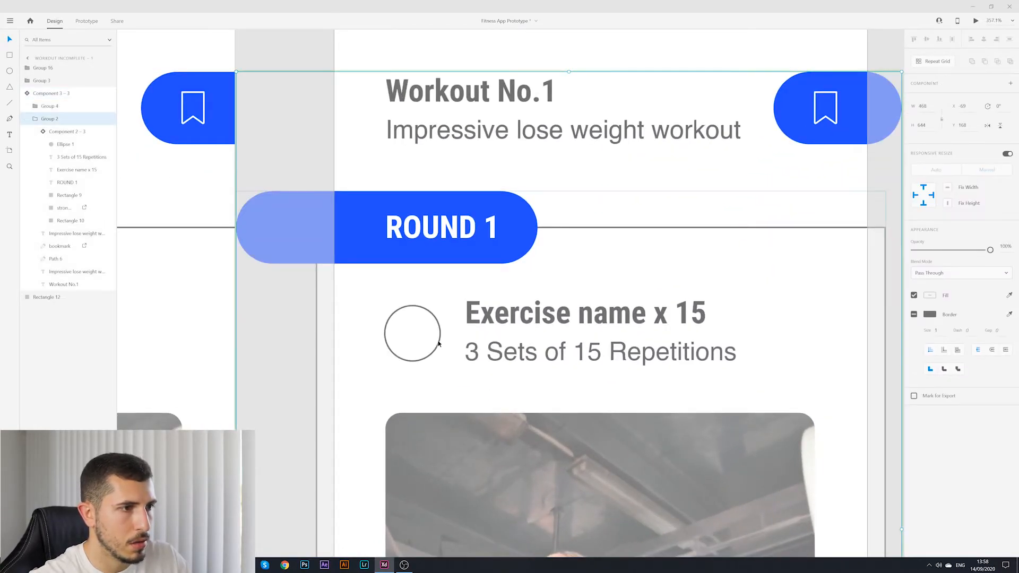
{"action": "double_click", "coordinate": [438, 342]}
{"action": "double_click", "coordinate": [438, 342]}
{"action": "double_click", "coordinate": [410, 331]}
{"action": "key", "text": "ctrl+v"}
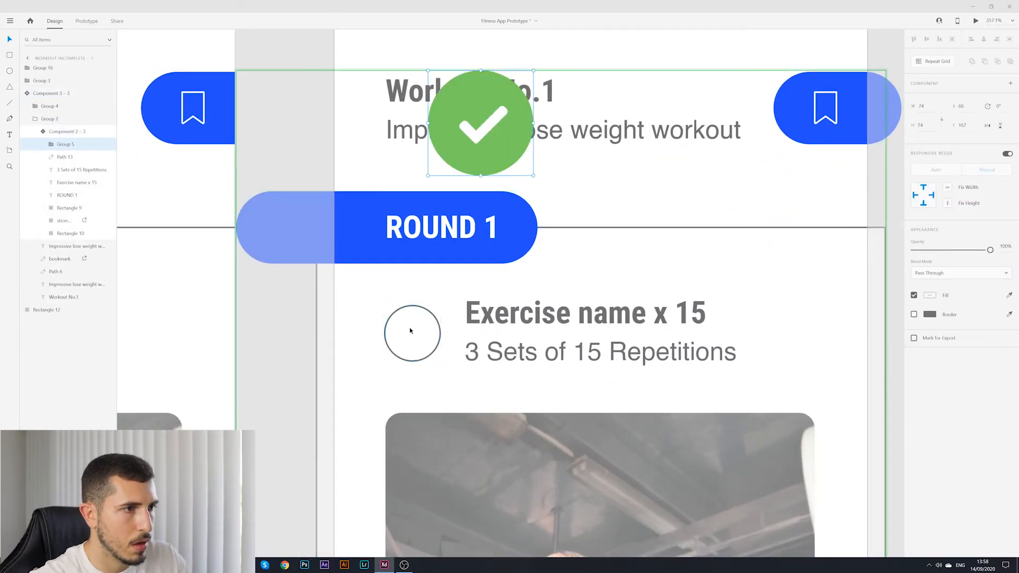
- Try to fit the green check mark inside the exercise circle by moving it there and shrinking the badge and its white tick
{"action": "left_click_drag", "start_coordinate": [496, 139], "coordinate": [429, 342]}
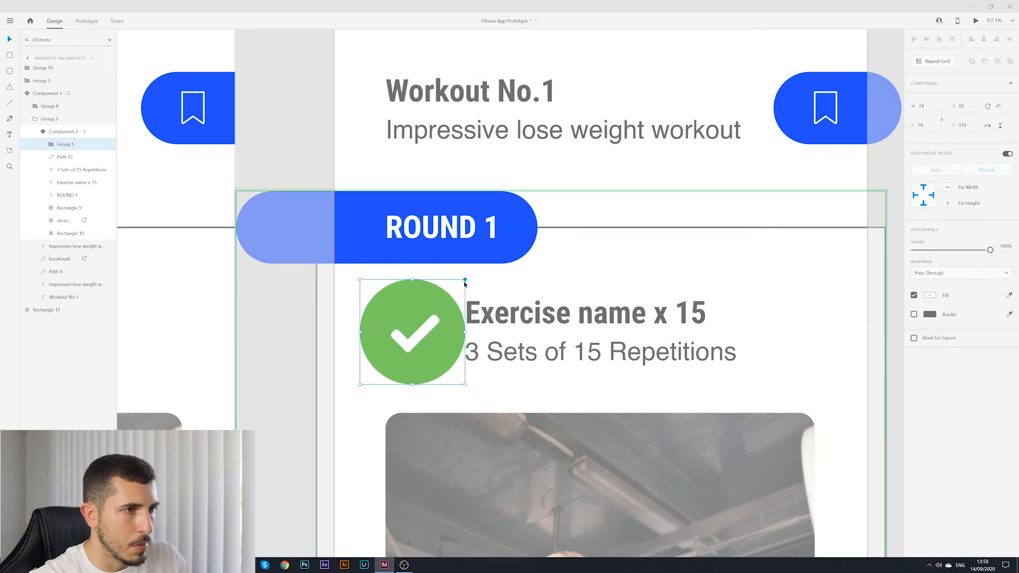
{"action": "left_click_drag", "start_coordinate": [465, 280], "coordinate": [445, 308]}
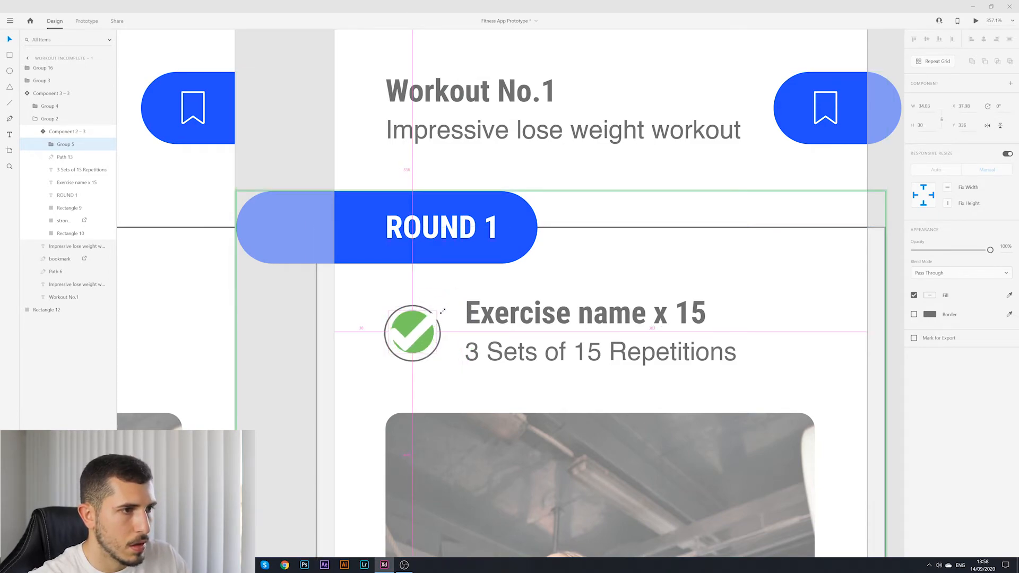
{"action": "double_click", "coordinate": [425, 331]}
{"action": "double_click", "coordinate": [424, 330]}
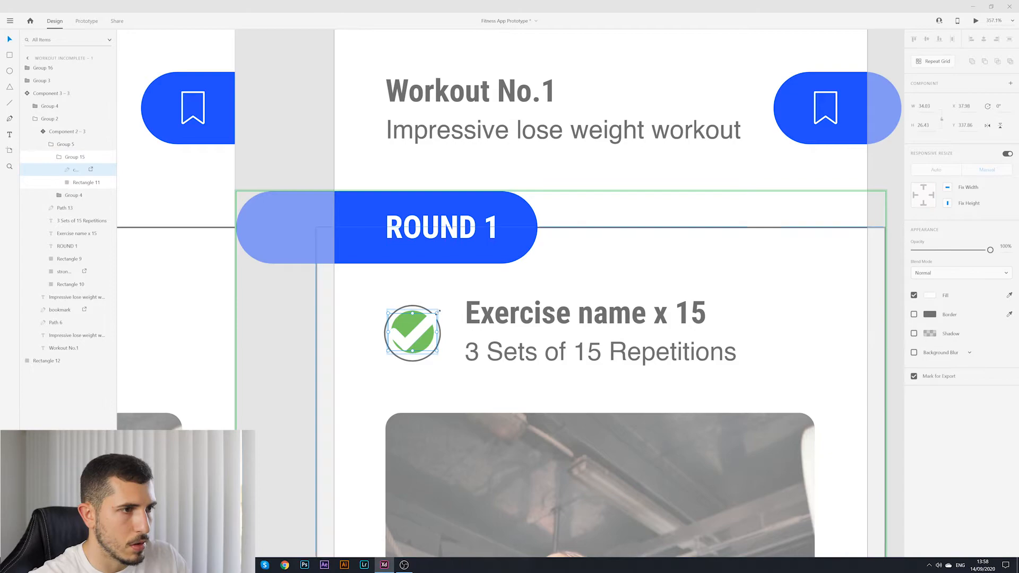
{"action": "left_click_drag", "start_coordinate": [437, 312], "coordinate": [427, 321]}
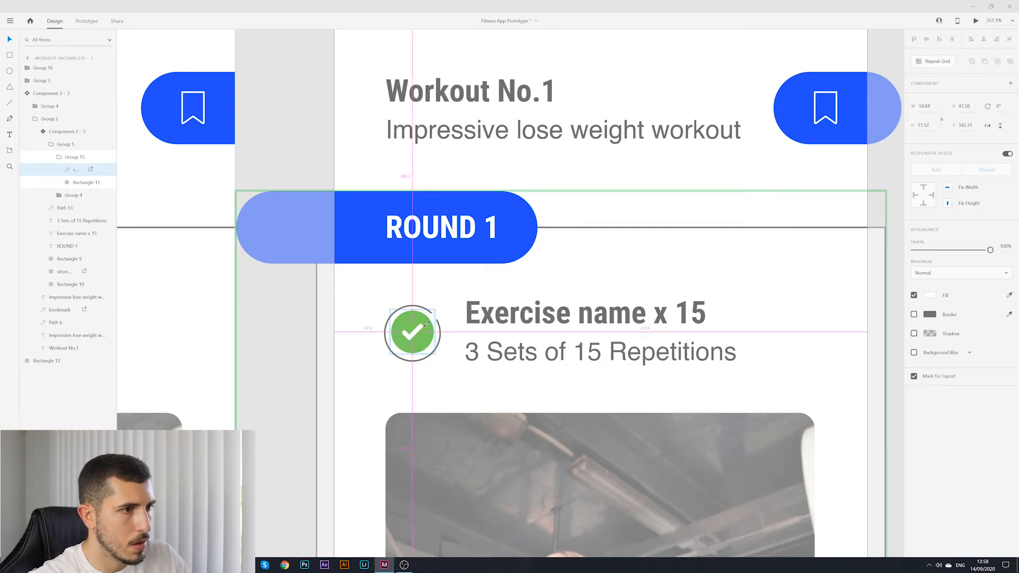
{"action": "left_click", "coordinate": [429, 344]}
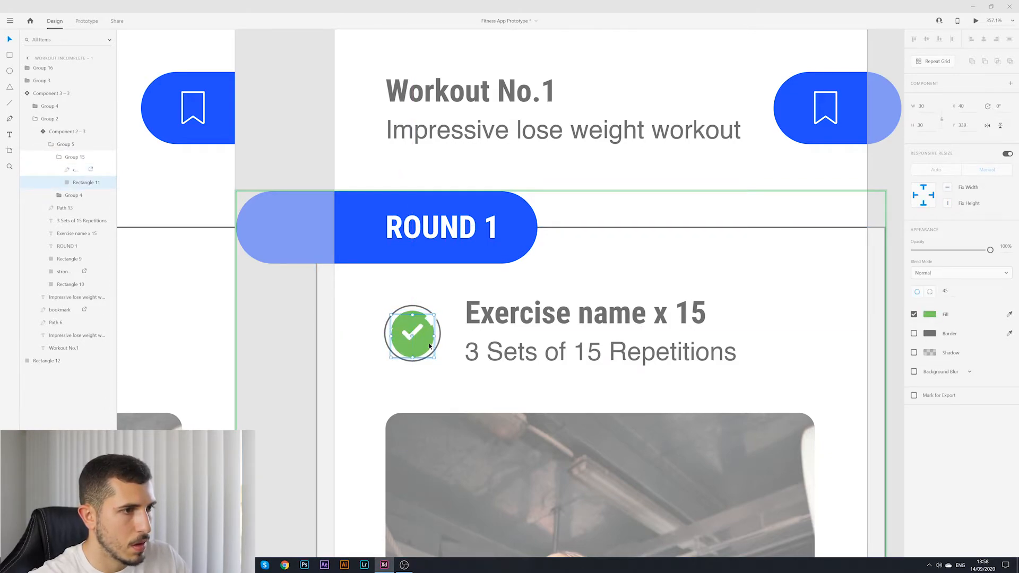
- Try to separate and delete the extra green circle stacked in the check mark badge
{"action": "left_click_drag", "start_coordinate": [429, 345], "coordinate": [471, 367]}
{"action": "key", "text": "ctrl+z"}
{"action": "key", "text": "shift+Down"}
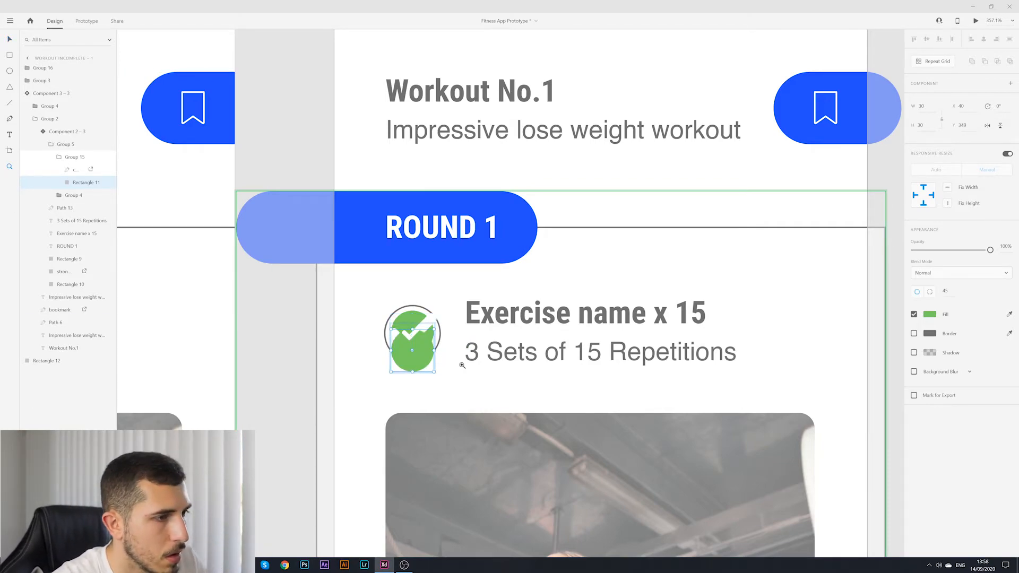
{"action": "scroll", "coordinate": [462, 364], "scroll_direction": "down", "scroll_amount": 3}
{"action": "scroll", "coordinate": [458, 362], "scroll_direction": "up", "scroll_amount": 2}
{"action": "left_click", "coordinate": [10, 39]}
{"action": "key", "text": "Delete"}
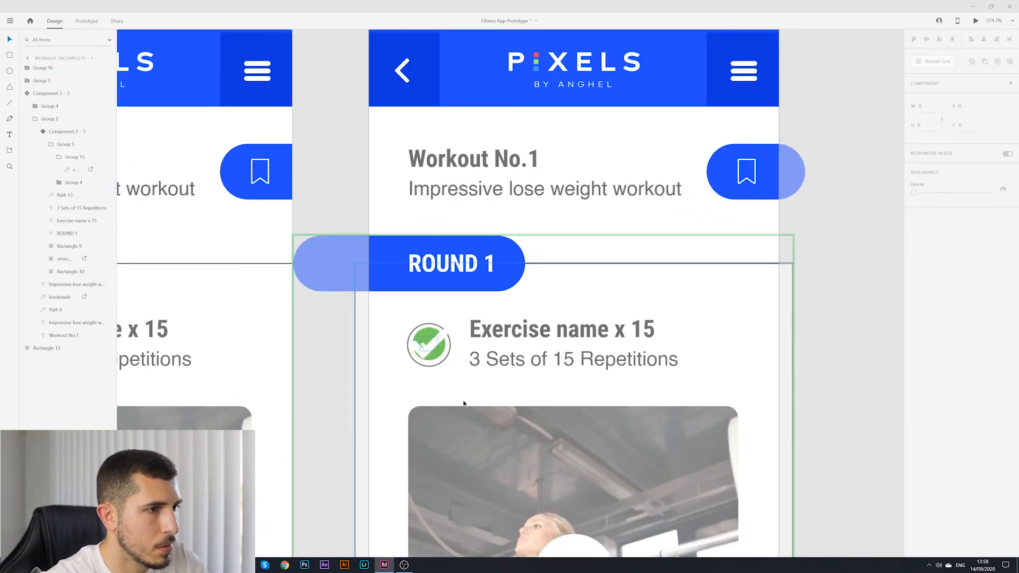
- Delete the remaining check mark pieces inside the exercise circle and undo the recent edits to the badge
{"action": "left_click", "coordinate": [429, 345]}
{"action": "key", "text": "Delete"}
{"action": "left_click", "coordinate": [429, 348]}
{"action": "key", "text": "Delete"}
{"action": "key", "text": "ctrl+z"}
{"action": "key", "text": "ctrl+z"}
{"action": "key", "text": "ctrl+z"}
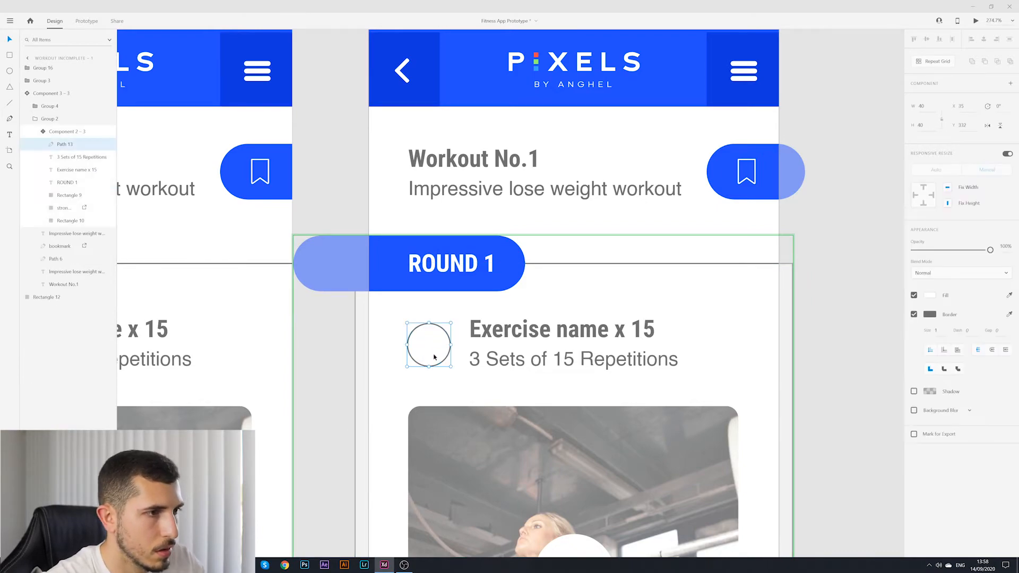
- Center the full-size green check mark on the exercise circle and scale it down to fit inside the outline
{"action": "left_click_drag", "start_coordinate": [425, 350], "coordinate": [423, 340]}
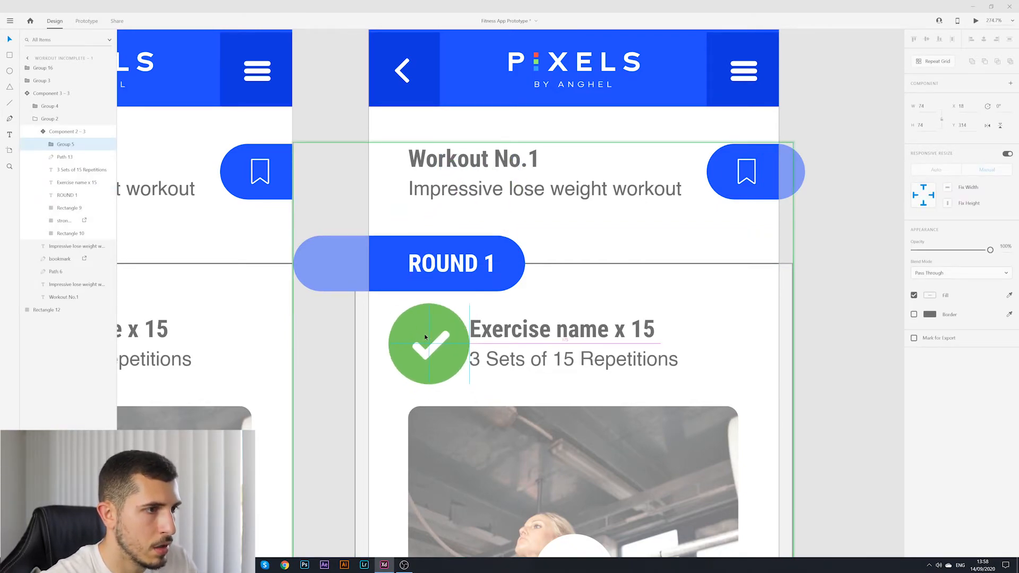
{"action": "left_click_drag", "start_coordinate": [468, 305], "coordinate": [459, 330]}
{"action": "left_click", "coordinate": [438, 344]}
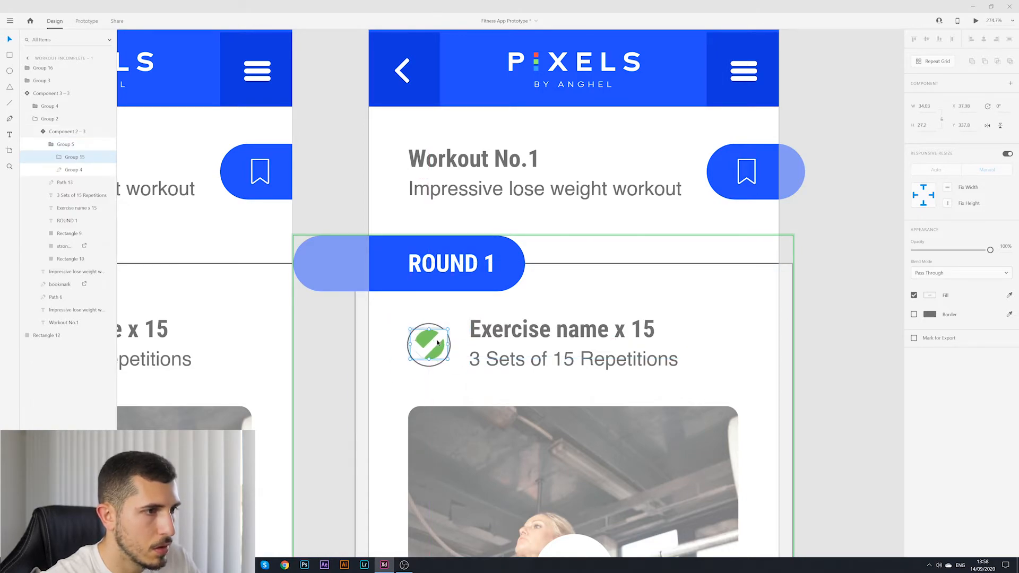
- Shrink the white tick so it sits centered within the green circle of the badge
{"action": "double_click", "coordinate": [438, 343]}
{"action": "left_click", "coordinate": [409, 347]}
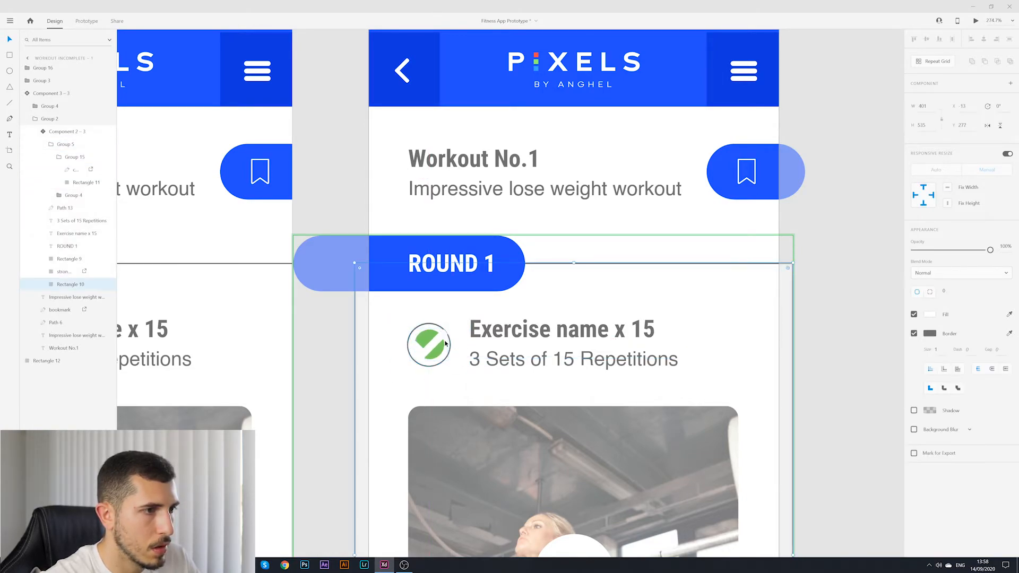
{"action": "double_click", "coordinate": [434, 342]}
{"action": "double_click", "coordinate": [434, 342]}
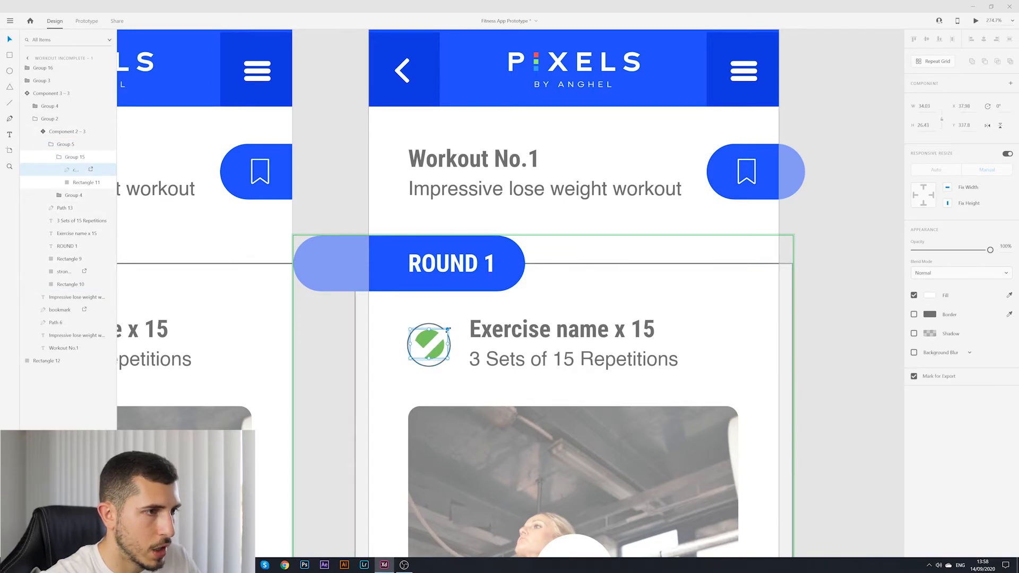
{"action": "left_click_drag", "start_coordinate": [448, 329], "coordinate": [446, 334]}
{"action": "left_click", "coordinate": [439, 350]}
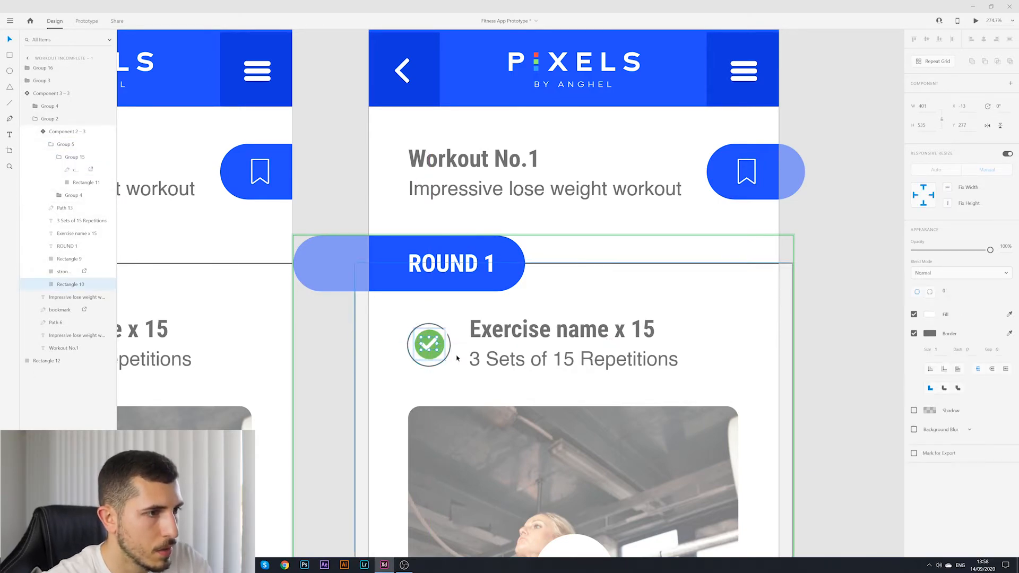
{"action": "left_click", "coordinate": [438, 350]}
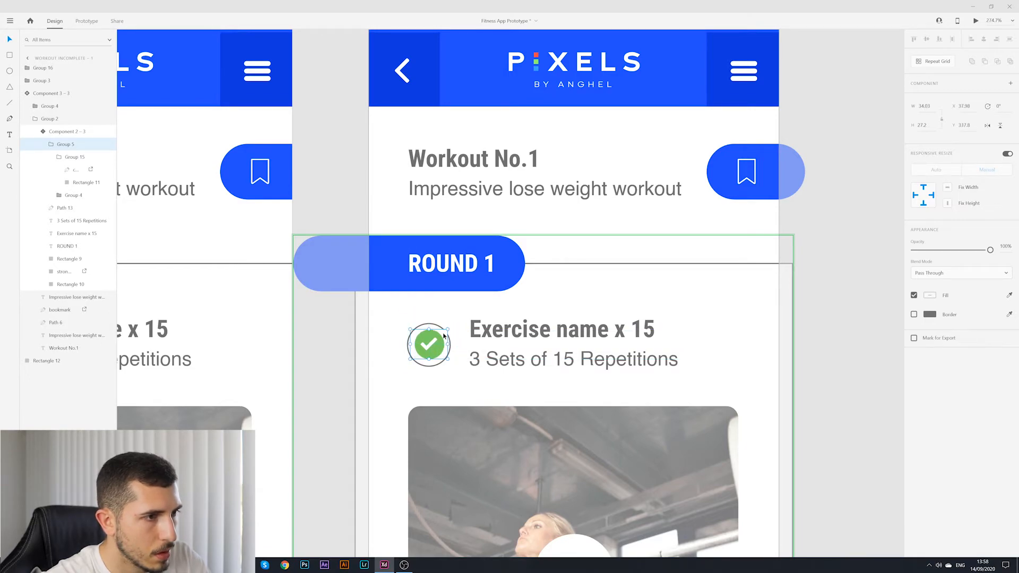
- Delete the duplicate green circle behind the check mark and keep the badge inside the exercise circle
{"action": "double_click", "coordinate": [440, 342]}
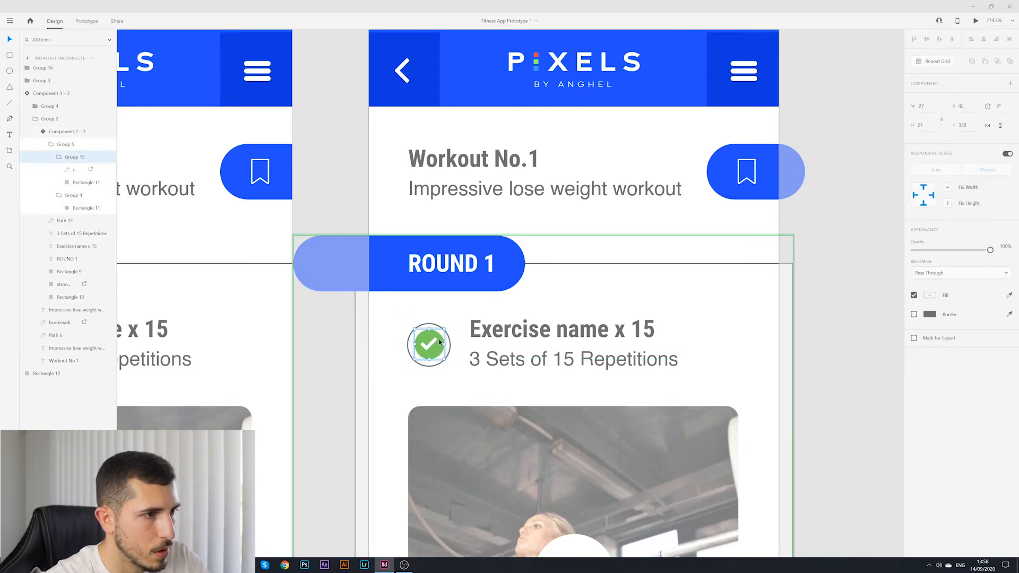
{"action": "left_click_drag", "start_coordinate": [439, 342], "coordinate": [469, 360]}
{"action": "left_click", "coordinate": [436, 352]}
{"action": "key", "text": "Delete"}
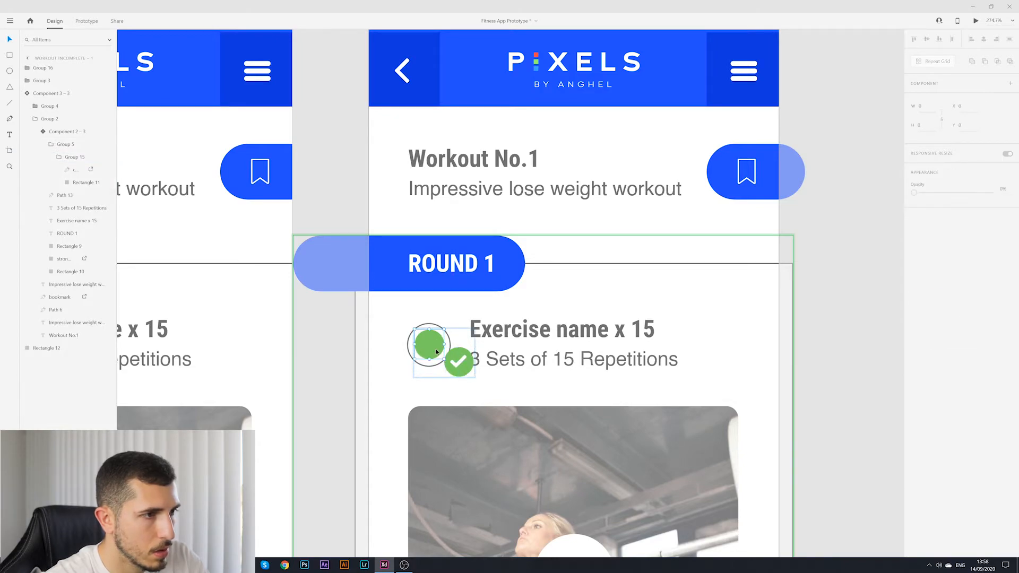
{"action": "key", "text": "ctrl+z"}
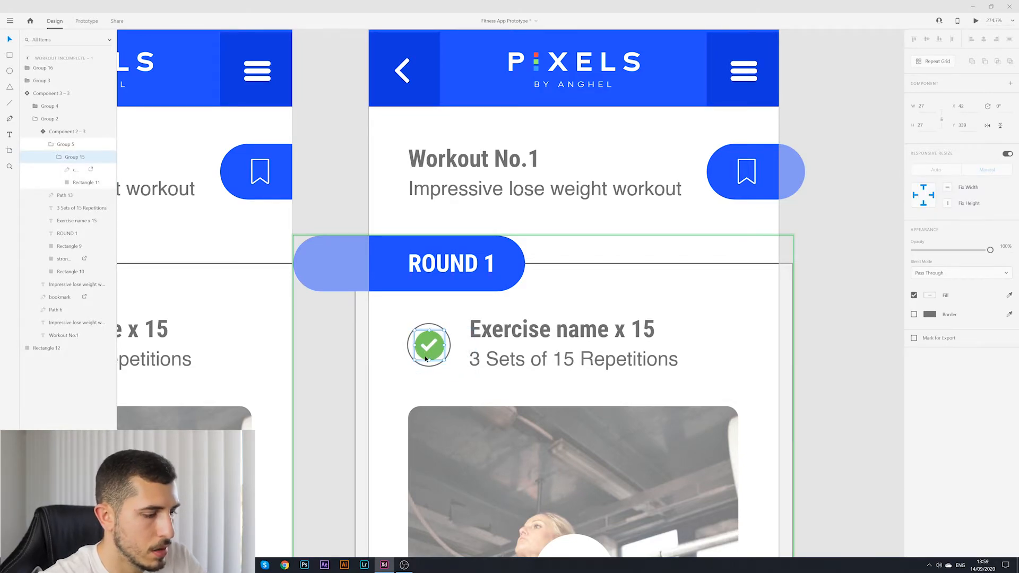
- Nudge the white tick and its green circle one unit left within the exercise circle, to X 41
{"action": "scroll", "coordinate": [425, 359], "scroll_direction": "up", "scroll_amount": 5}
{"action": "double_click", "coordinate": [445, 334]}
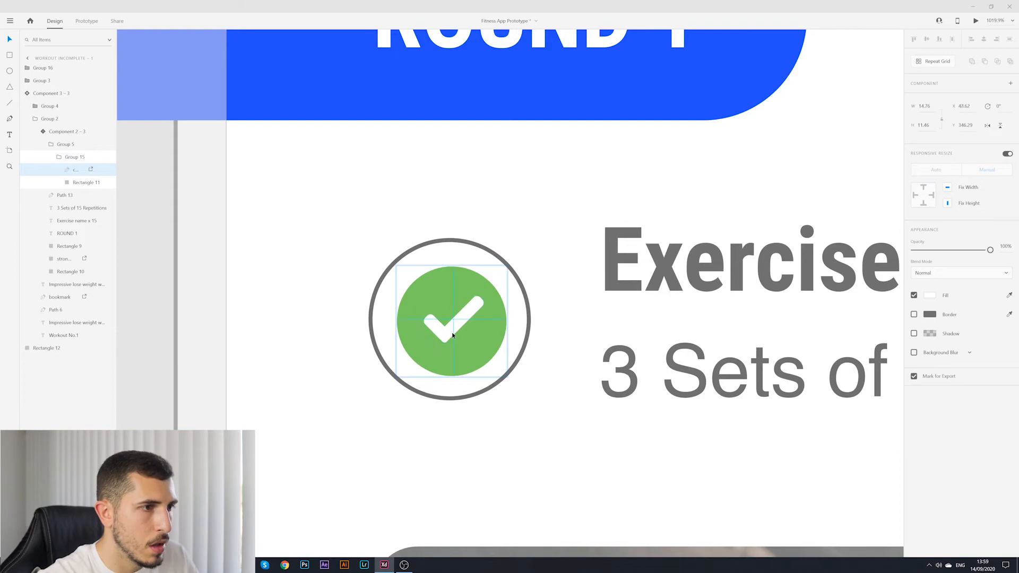
{"action": "left_click", "coordinate": [491, 341], "text": "shift"}
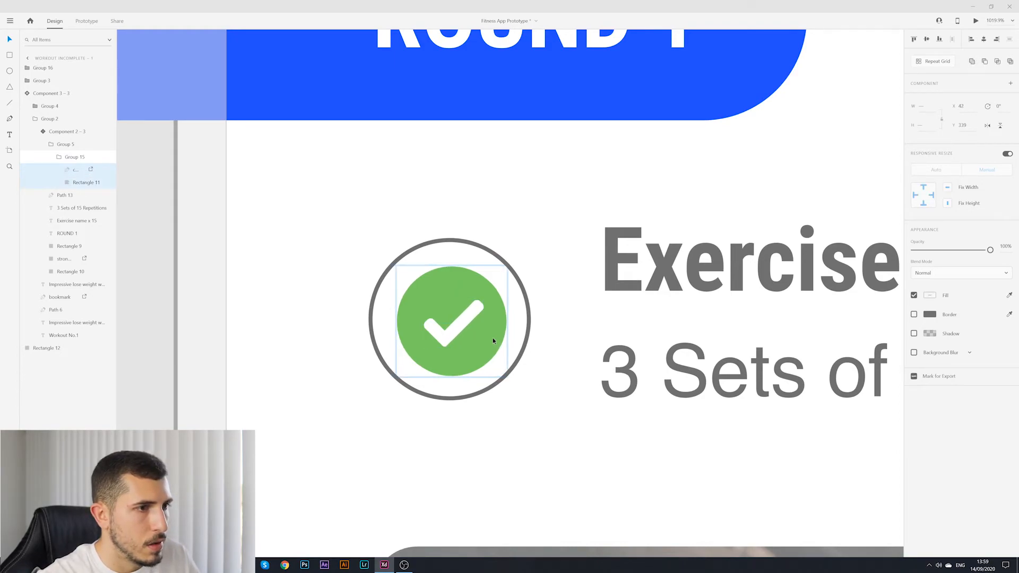
{"action": "key", "text": "Left"}
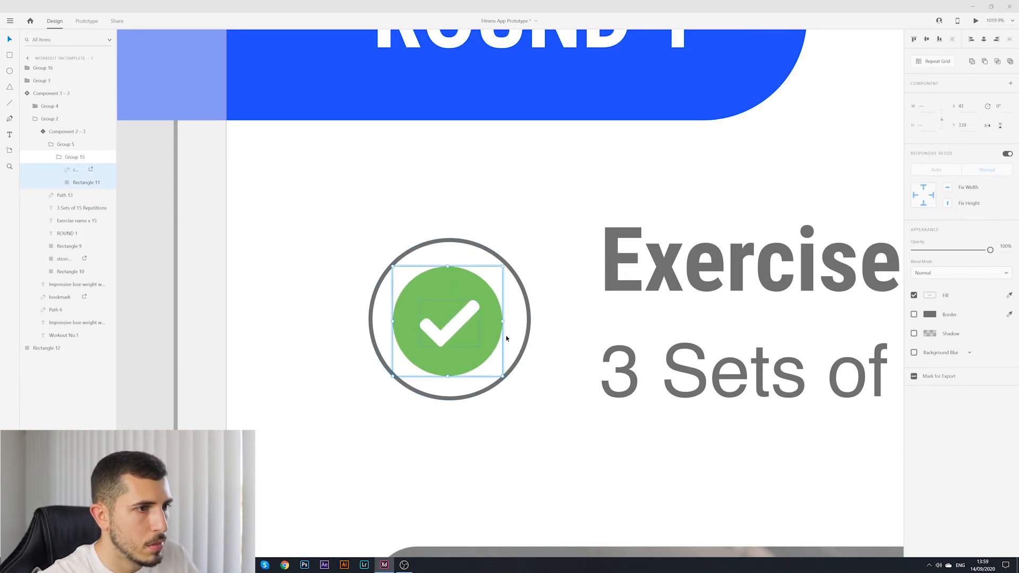
- Resize the green check mark badge to 26 by 26 so it is evenly centered in the exercise circle's outline
{"action": "left_click", "coordinate": [529, 329], "text": "shift"}
{"action": "scroll", "coordinate": [717, 225], "scroll_direction": "down", "scroll_amount": 8}
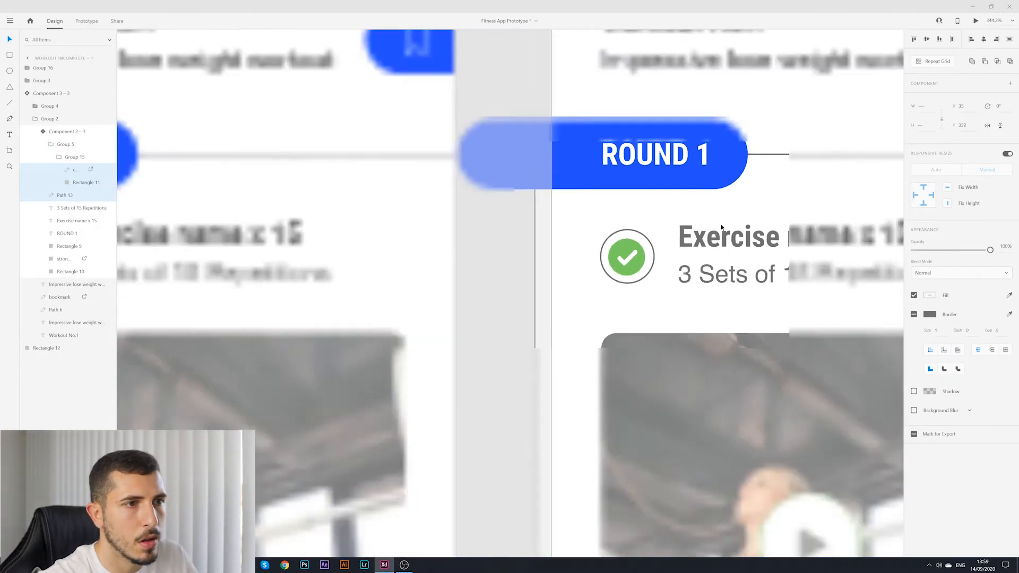
{"action": "scroll", "coordinate": [690, 230], "scroll_direction": "up", "scroll_amount": 10}
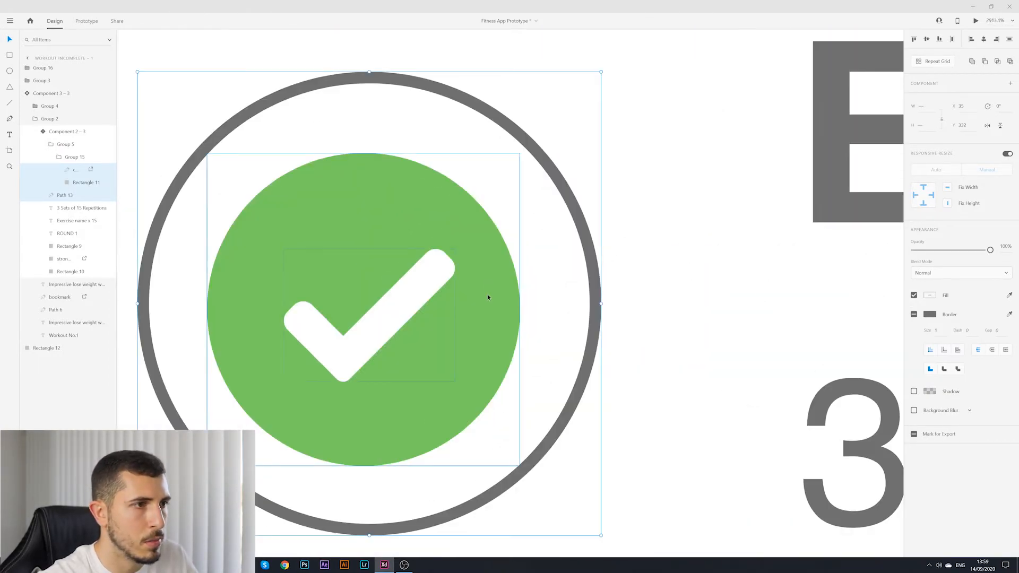
{"action": "left_click", "coordinate": [487, 294]}
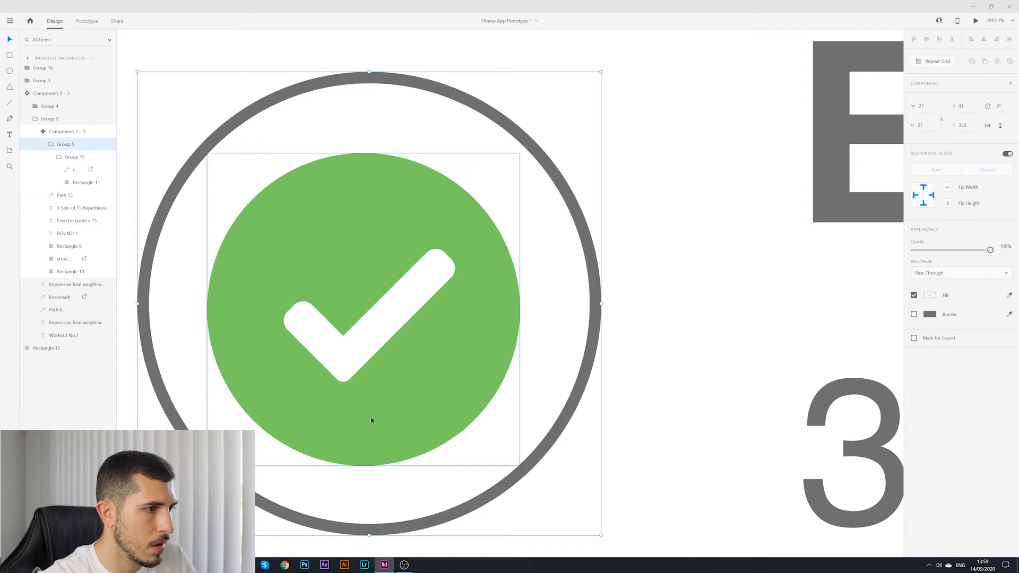
{"action": "left_click_drag", "start_coordinate": [207, 466], "coordinate": [219, 454]}
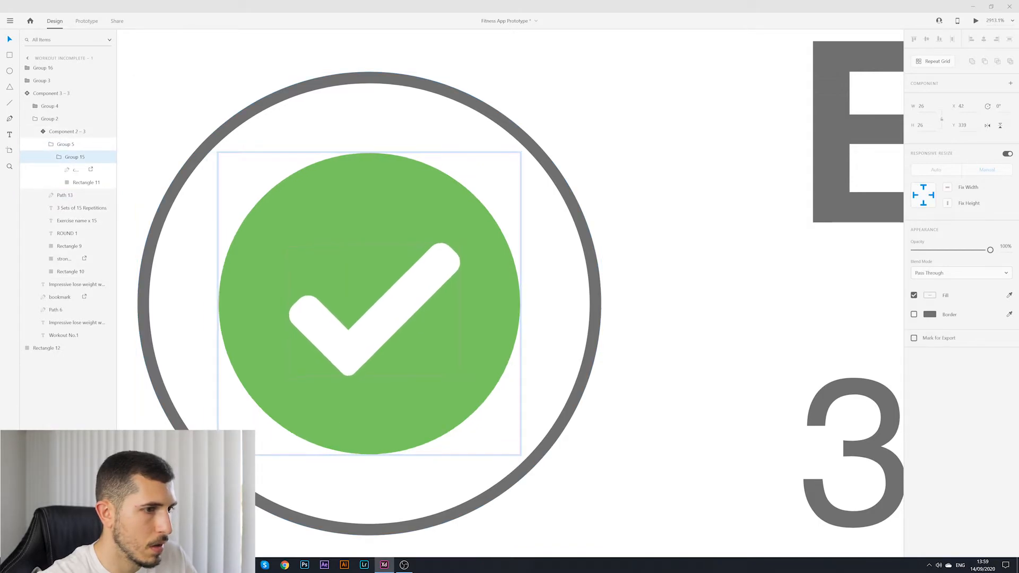
{"action": "scroll", "coordinate": [467, 403], "scroll_direction": "down", "scroll_amount": 10}
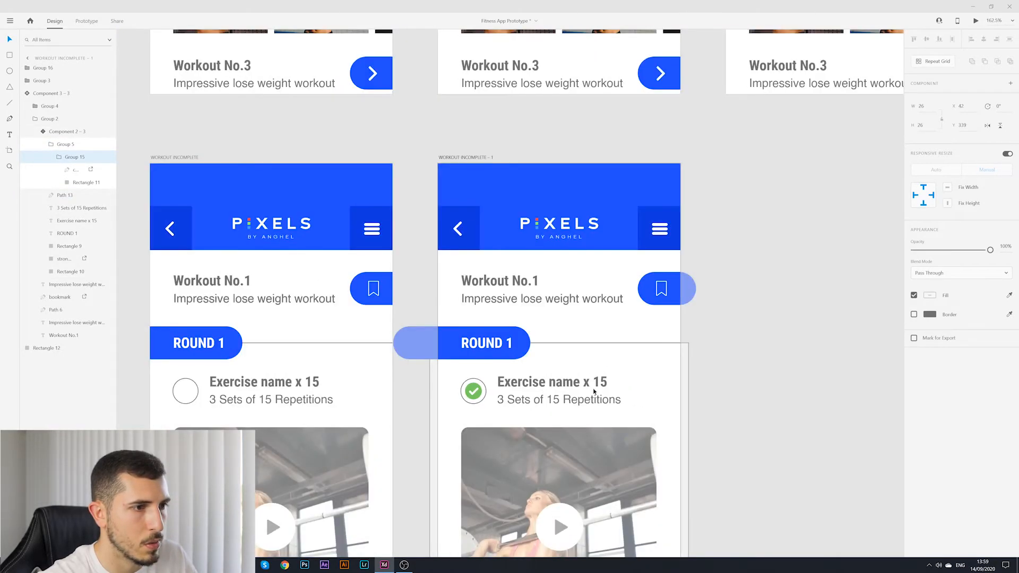
{"action": "left_click", "coordinate": [723, 413]}
- Compare the exercise circle's component on the WORKOUT INCOMPLETE artboard with the checked version on WORKOUT INCOMPLETE - 1
{"action": "scroll", "coordinate": [712, 422], "scroll_direction": "down", "scroll_amount": 5}
{"action": "scroll", "coordinate": [711, 432], "scroll_direction": "up", "scroll_amount": 3}
{"action": "left_click_drag", "start_coordinate": [761, 466], "coordinate": [726, 380]}
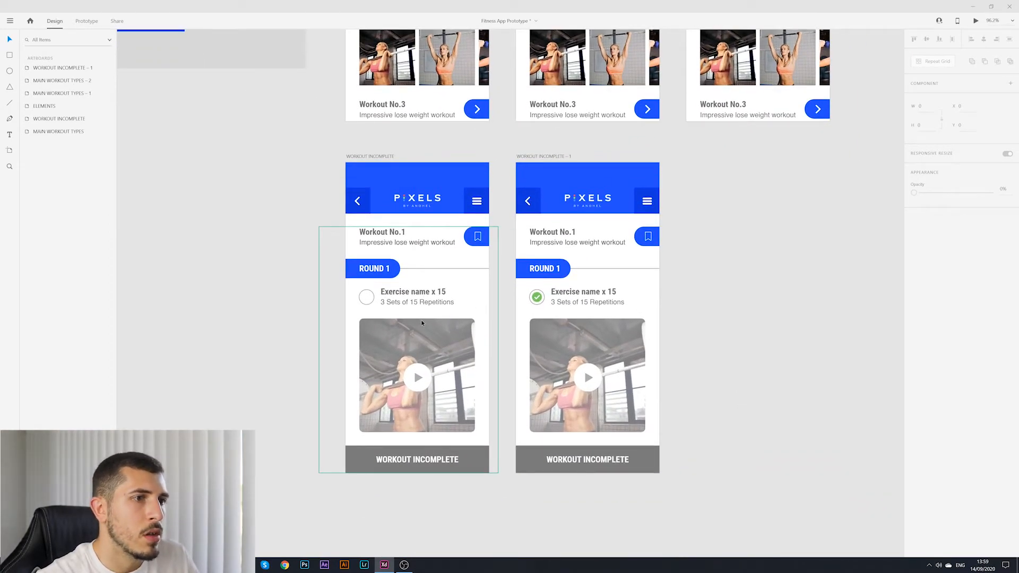
{"action": "left_click", "coordinate": [375, 313]}
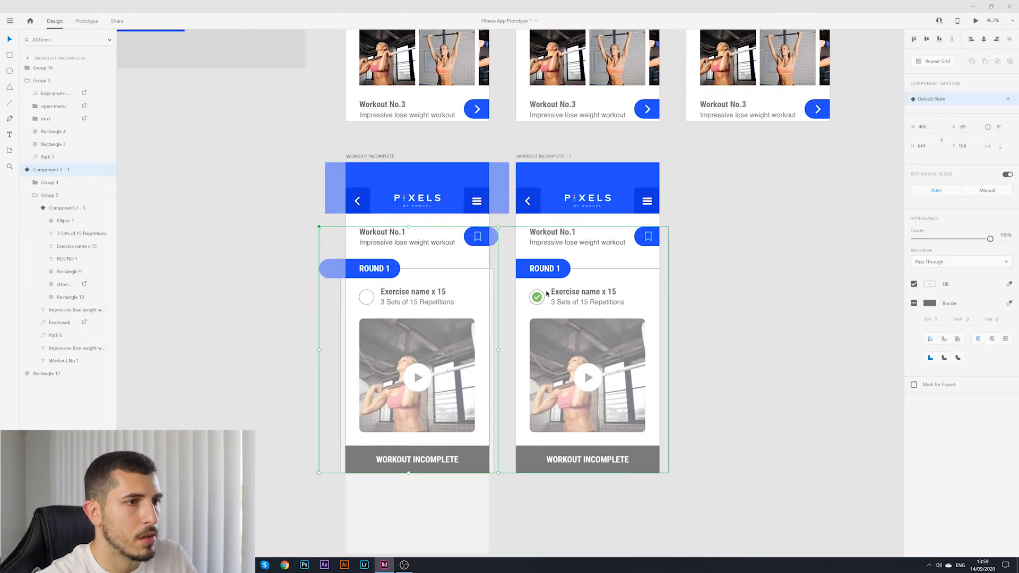
{"action": "double_click", "coordinate": [372, 298]}
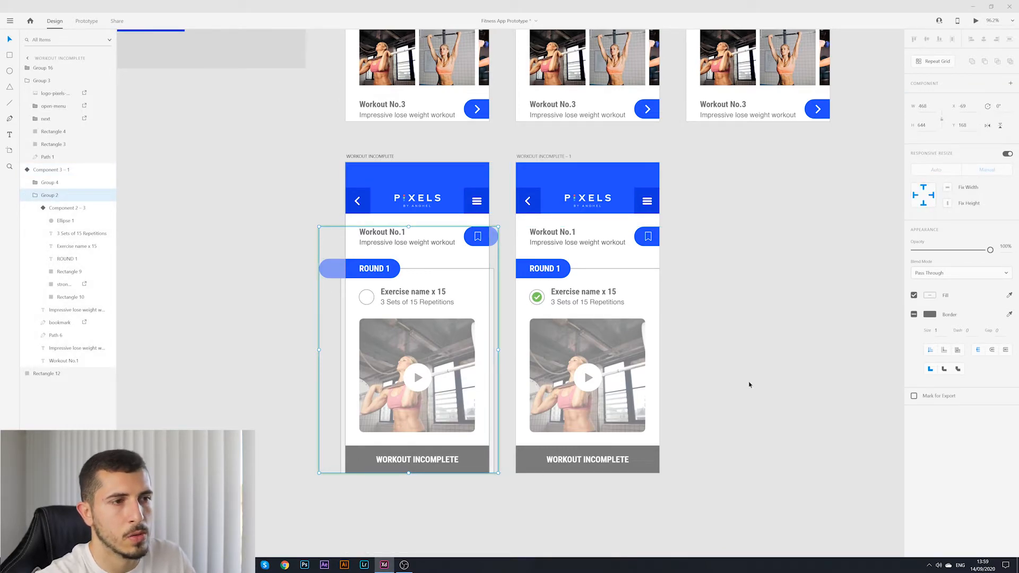
{"action": "left_click", "coordinate": [762, 396]}
{"action": "left_click_drag", "start_coordinate": [741, 399], "coordinate": [731, 334]}
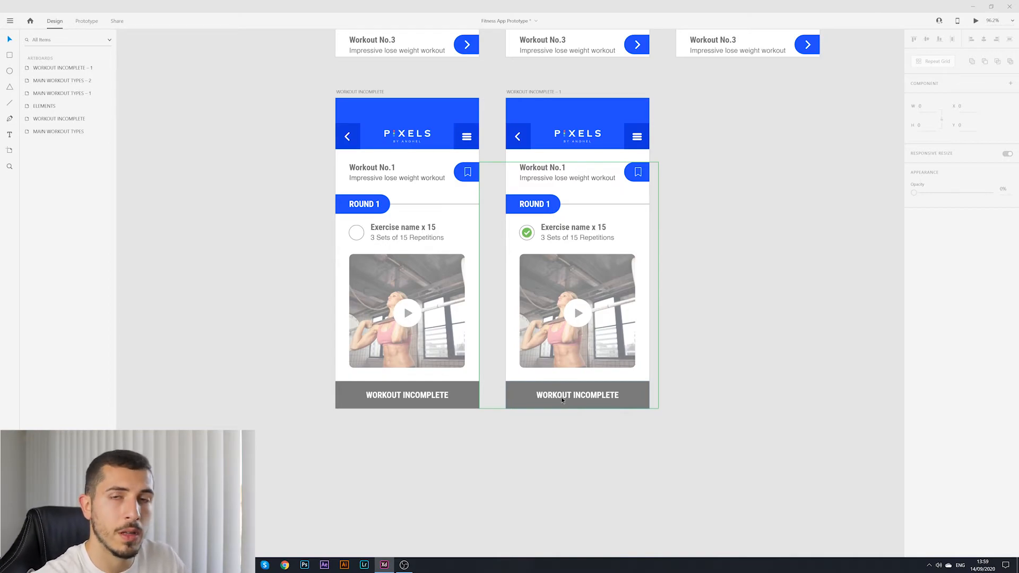
- Fill the WORKOUT INCOMPLETE bar group on WORKOUT INCOMPLETE - 1 with the green sampled from the check mark badge
{"action": "double_click", "coordinate": [632, 394]}
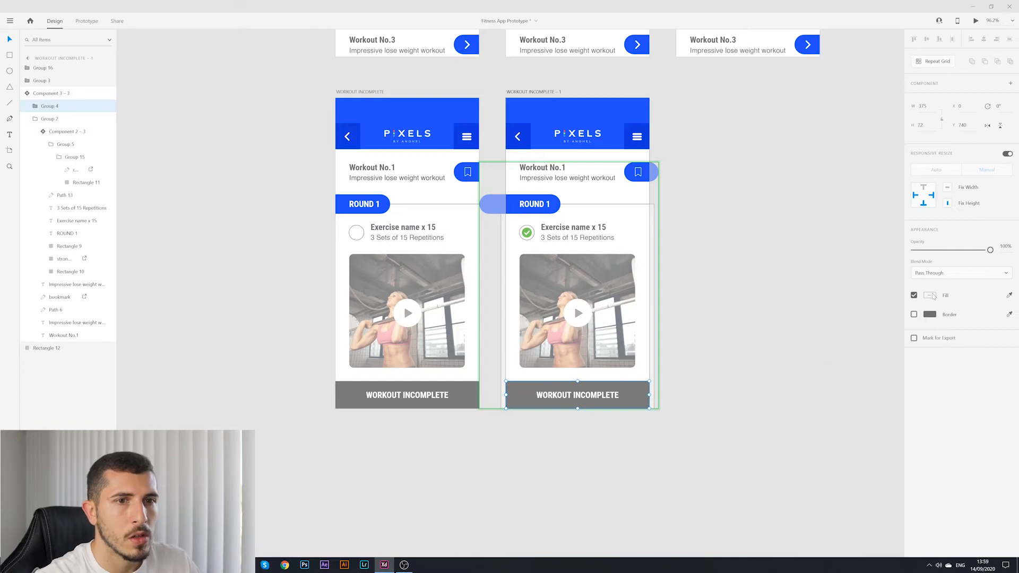
{"action": "left_click", "coordinate": [932, 296]}
{"action": "left_click", "coordinate": [902, 331]}
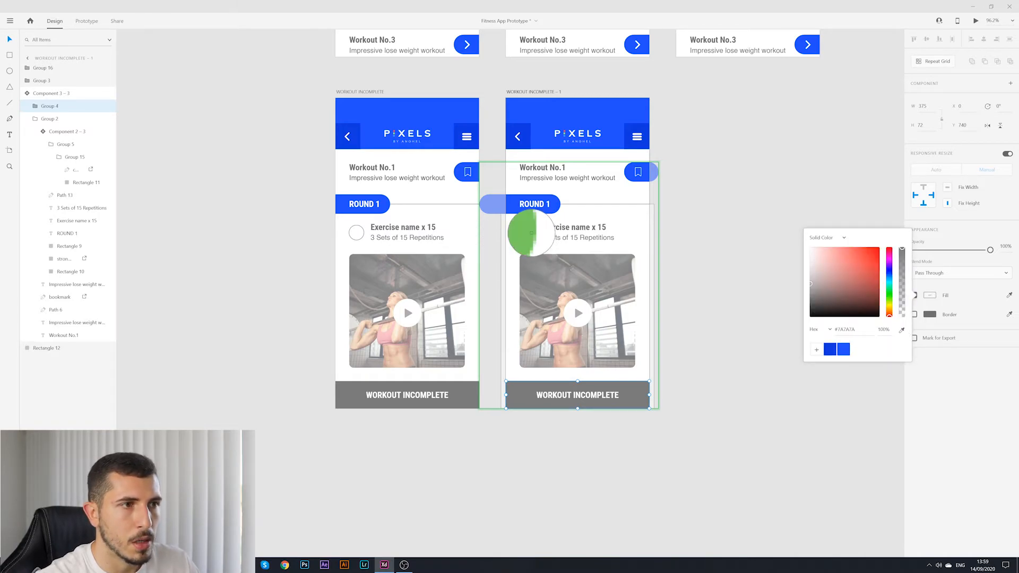
{"action": "left_click", "coordinate": [526, 231]}
{"action": "left_click", "coordinate": [707, 335]}
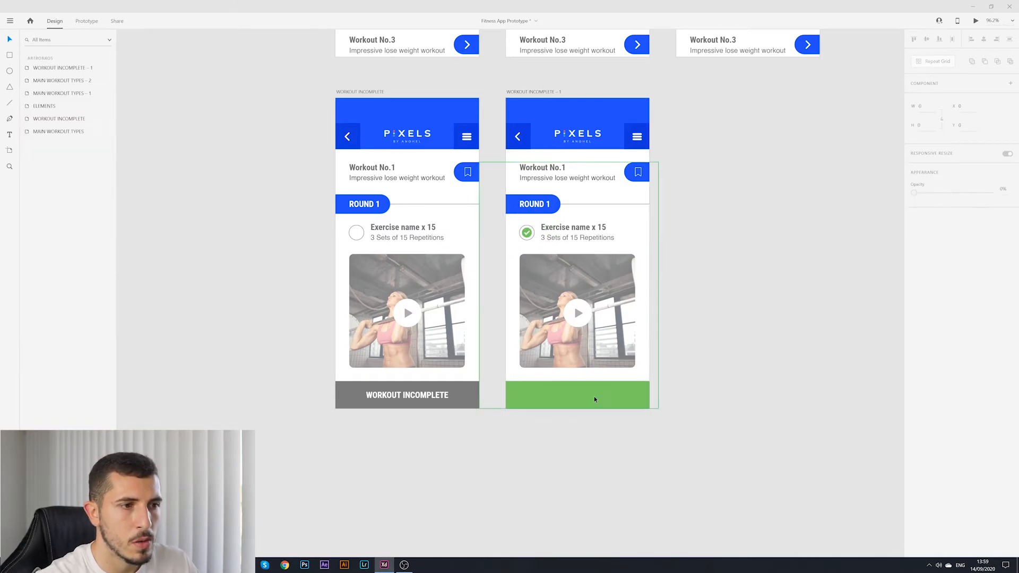
- Set the fill of the WORKOUT INCOMPLETE label on the green bar to white
{"action": "double_click", "coordinate": [594, 396]}
{"action": "double_click", "coordinate": [593, 398]}
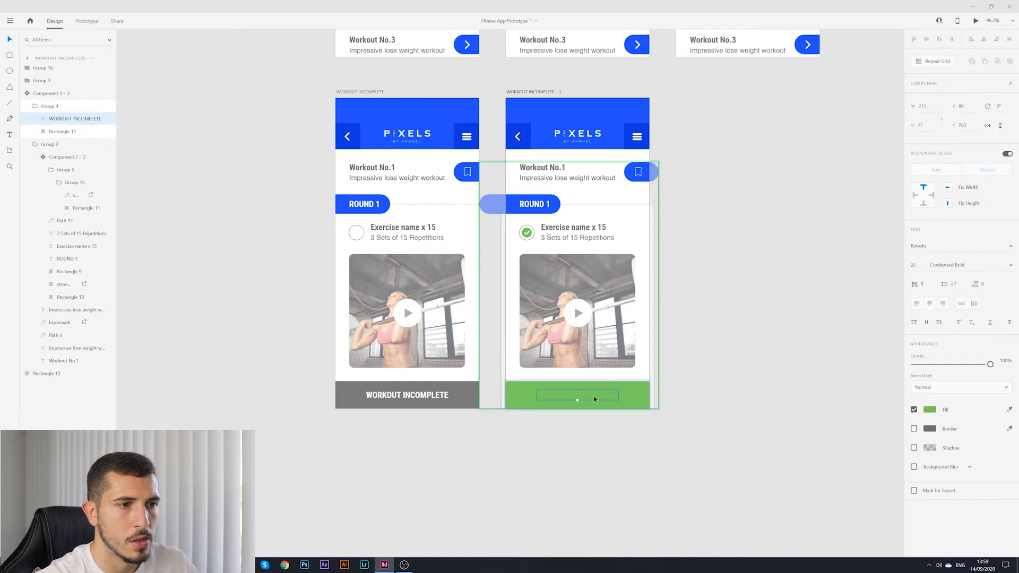
{"action": "left_click", "coordinate": [929, 410]}
{"action": "left_click_drag", "start_coordinate": [859, 393], "coordinate": [776, 334]}
{"action": "left_click", "coordinate": [775, 334]}
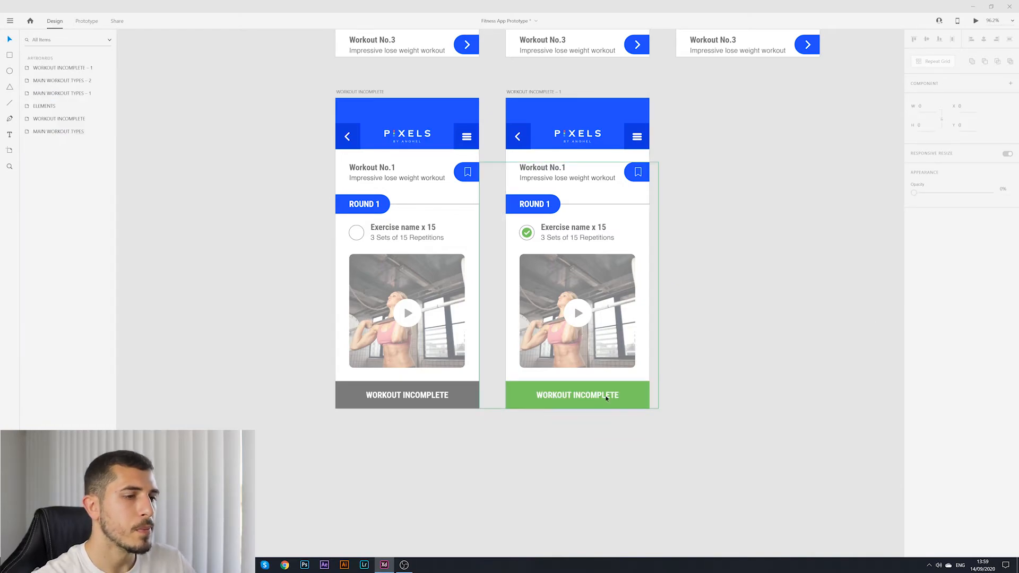
{"action": "scroll", "coordinate": [606, 398], "scroll_direction": "down", "scroll_amount": 3}
{"action": "scroll", "coordinate": [600, 404], "scroll_direction": "up", "scroll_amount": 3}
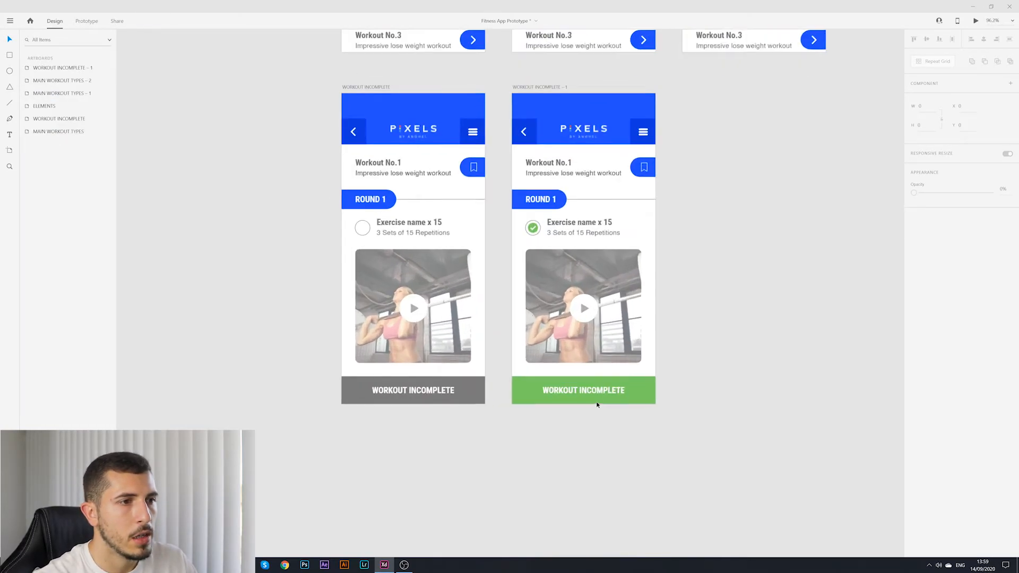
- Copy the white check icon from the exercise's green badge and paste it into the green WORKOUT INCOMPLETE bar's group
{"action": "scroll", "coordinate": [539, 232], "scroll_direction": "up", "scroll_amount": 4}
{"action": "left_click", "coordinate": [532, 227]}
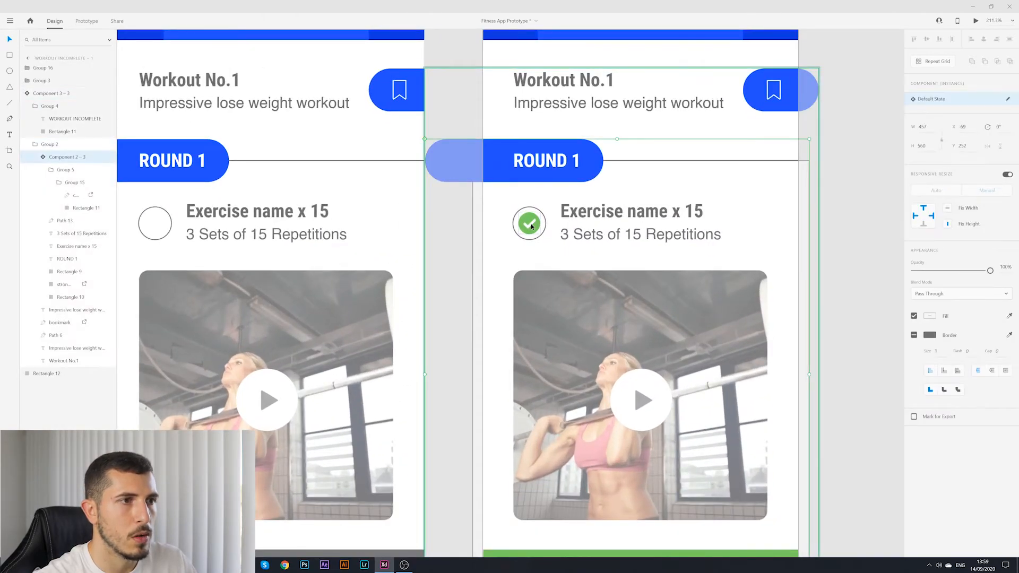
{"action": "double_click", "coordinate": [532, 227]}
{"action": "double_click", "coordinate": [532, 226]}
{"action": "double_click", "coordinate": [531, 227]}
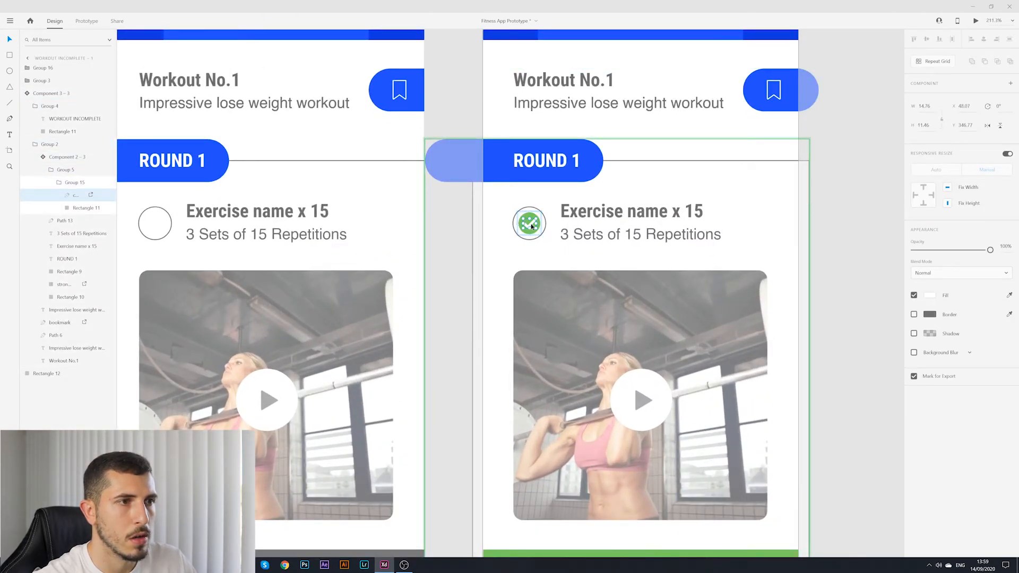
{"action": "left_click", "coordinate": [867, 305]}
{"action": "scroll", "coordinate": [864, 308], "scroll_direction": "down", "scroll_amount": 4}
{"action": "left_click_drag", "start_coordinate": [829, 386], "coordinate": [754, 301]}
{"action": "scroll", "coordinate": [712, 322], "scroll_direction": "up", "scroll_amount": 4}
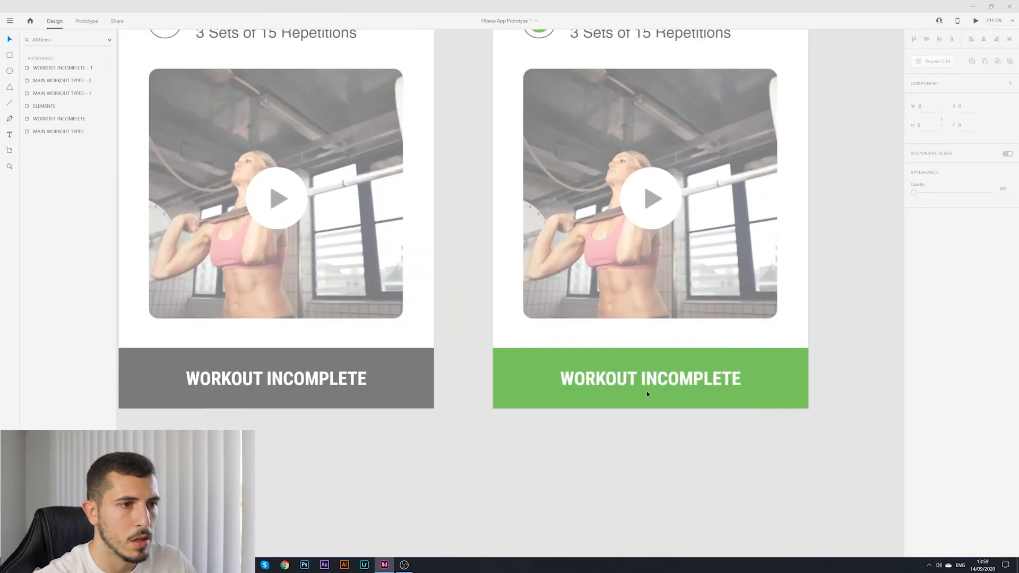
{"action": "double_click", "coordinate": [648, 387]}
{"action": "double_click", "coordinate": [650, 381]}
{"action": "key", "text": "ctrl+v"}
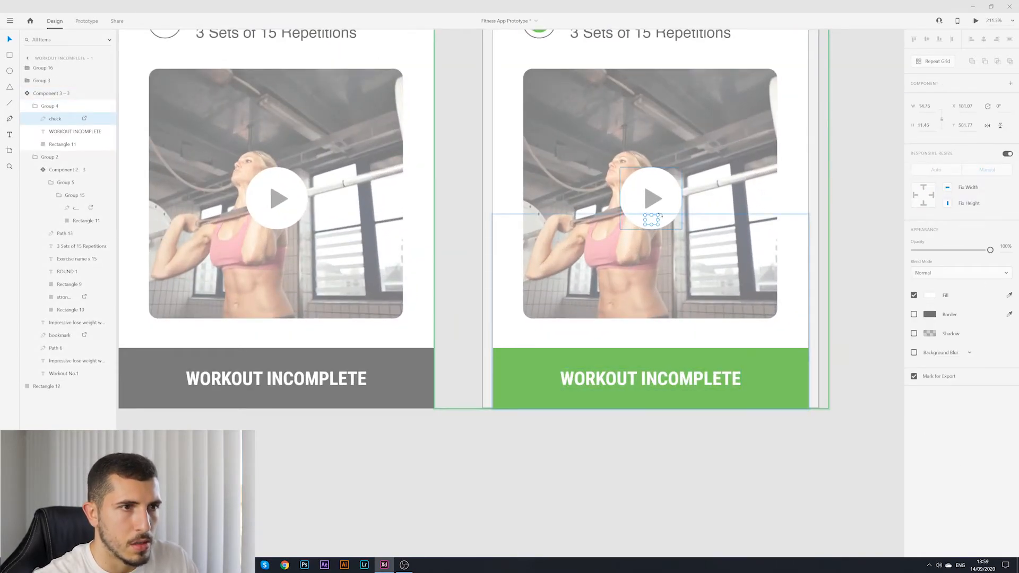
{"action": "left_click", "coordinate": [654, 224]}
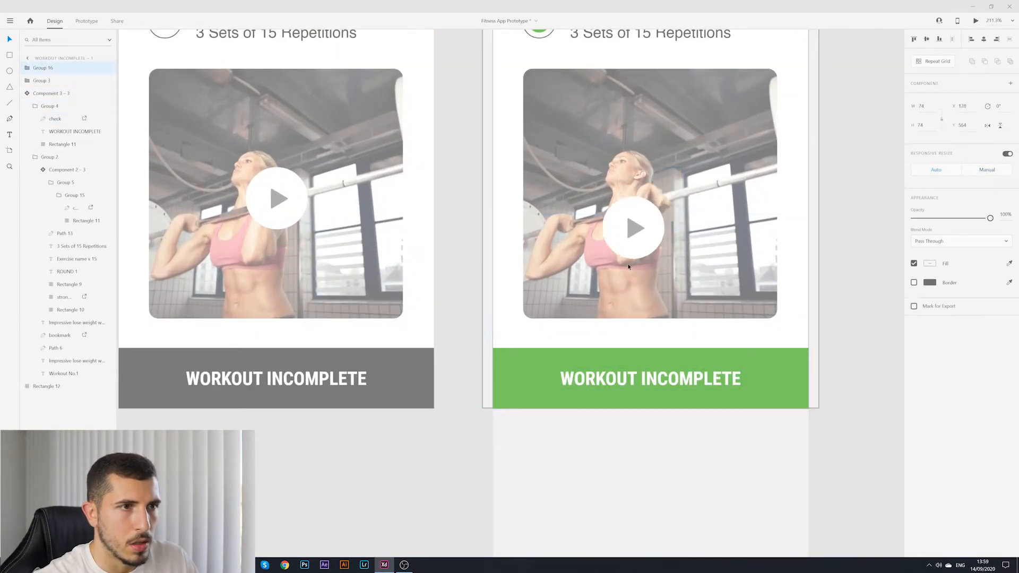
{"action": "double_click", "coordinate": [653, 224]}
{"action": "double_click", "coordinate": [652, 225]}
{"action": "key", "text": "ctrl+z"}
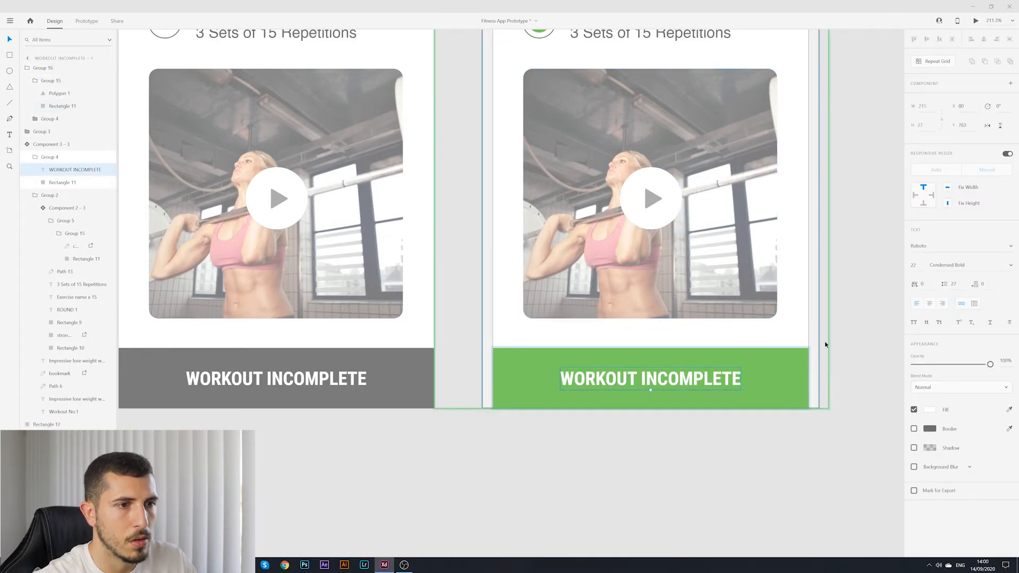
{"action": "key", "text": "ctrl+shift+z"}
{"action": "key", "text": "ctrl+shift+z"}
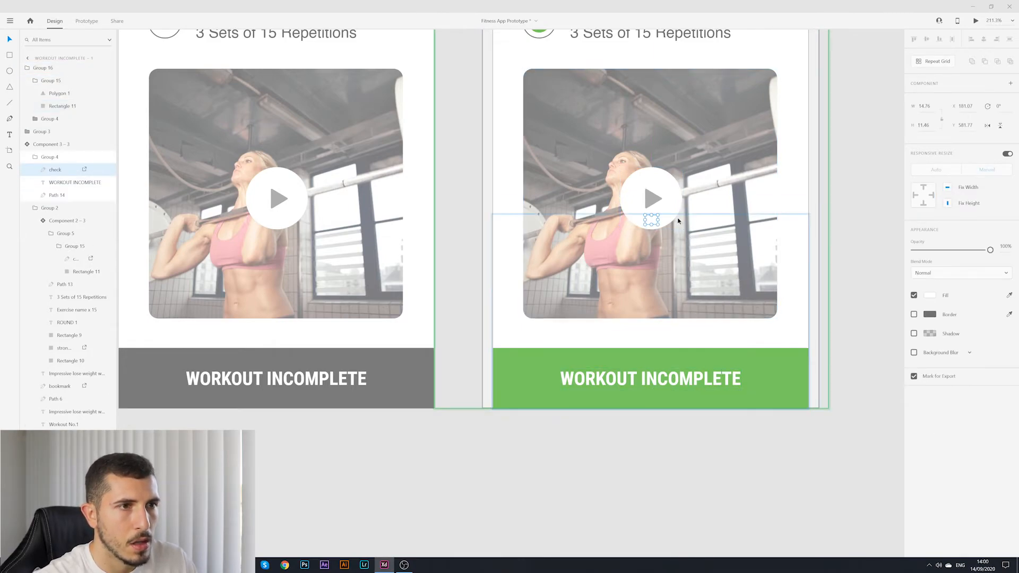
- Move the pasted check icon down onto the green bar, just before its WORKOUT INCOMPLETE label
{"action": "key", "text": "shift+Down"}
{"action": "key", "text": "shift+Down"}
{"action": "key", "text": "shift+Down"}
{"action": "key", "text": "shift+Down"}
{"action": "key", "text": "shift+Down"}
{"action": "key", "text": "shift+Down"}
{"action": "key", "text": "shift+Down"}
{"action": "key", "text": "shift+Down"}
{"action": "key", "text": "shift+Down"}
{"action": "key", "text": "shift+Down"}
{"action": "key", "text": "shift+Down"}
{"action": "key", "text": "shift+Down"}
{"action": "key", "text": "shift+Down"}
{"action": "key", "text": "shift+Down"}
{"action": "key", "text": "shift+Down"}
{"action": "key", "text": "shift+Down"}
{"action": "key", "text": "shift+Down"}
{"action": "key", "text": "shift+Down"}
{"action": "key", "text": "shift+Down"}
{"action": "key", "text": "shift+Down"}
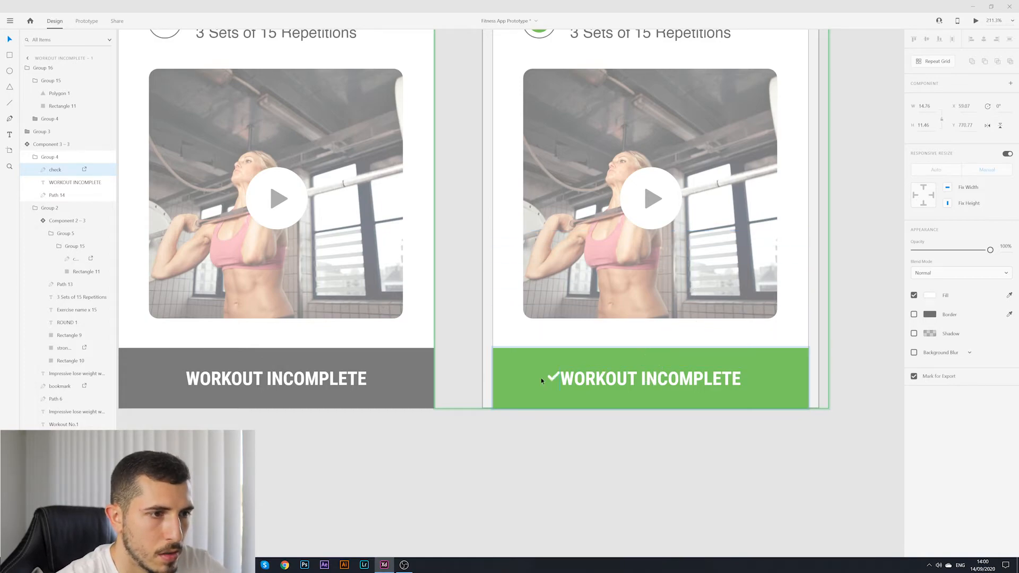
{"action": "key", "text": "shift+Left"}
{"action": "key", "text": "Left"}
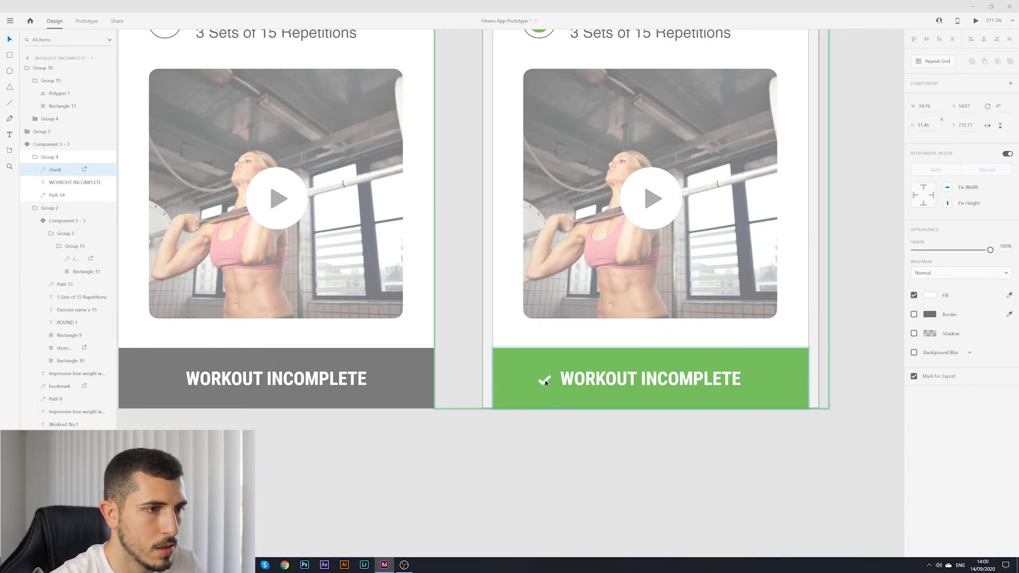
- Enlarge the bar's check icon to about 21 by 16 and shift icon and label to about X 74 and X 104
{"action": "left_click_drag", "start_coordinate": [550, 378], "coordinate": [565, 367]}
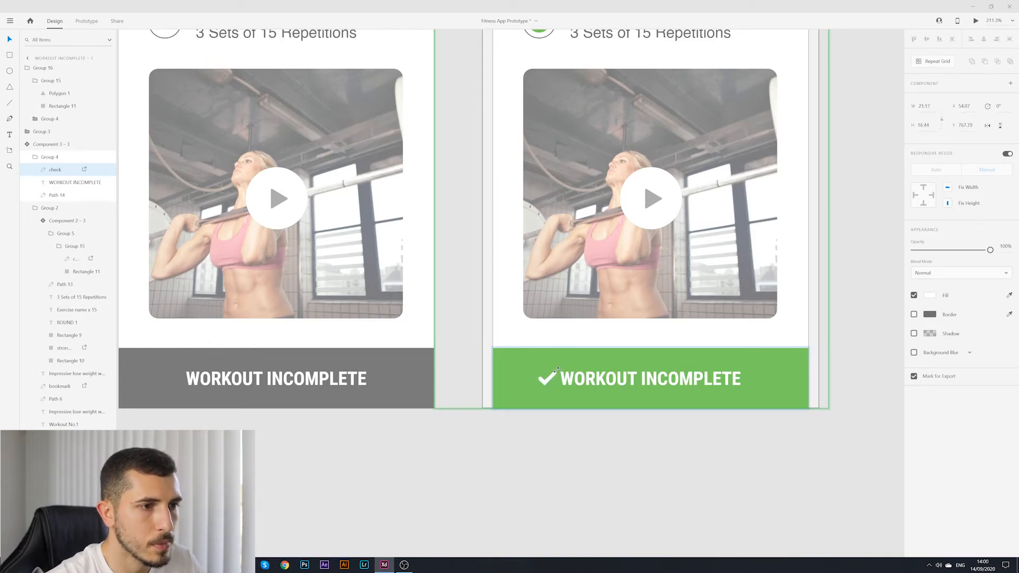
{"action": "left_click", "coordinate": [614, 380]}
{"action": "key", "text": "shift+Right"}
{"action": "key", "text": "shift+Right"}
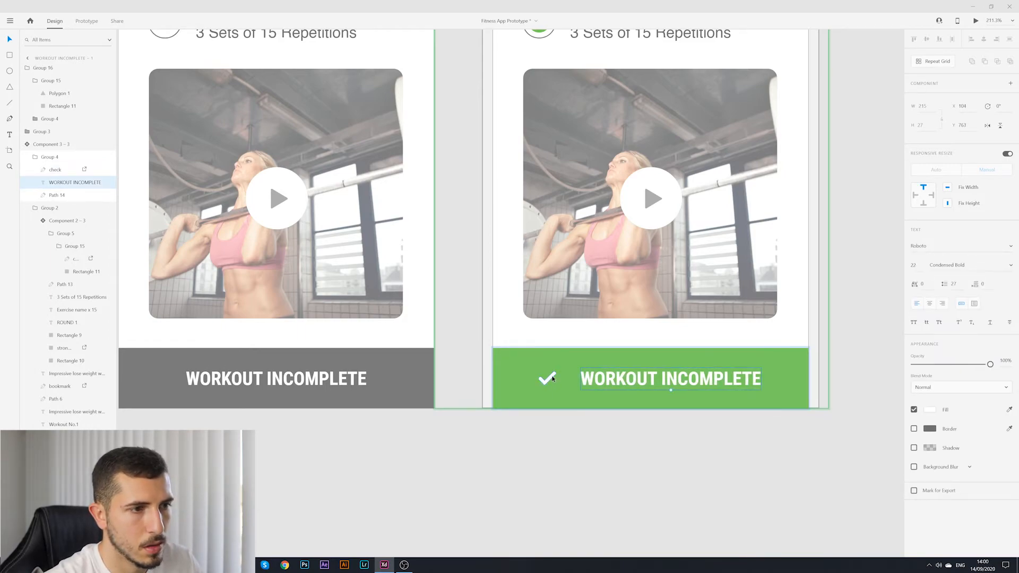
{"action": "left_click", "coordinate": [552, 378]}
- Change the label on the green bar to WORKOUT COMPLETE
{"action": "scroll", "coordinate": [664, 386], "scroll_direction": "down", "scroll_amount": 5}
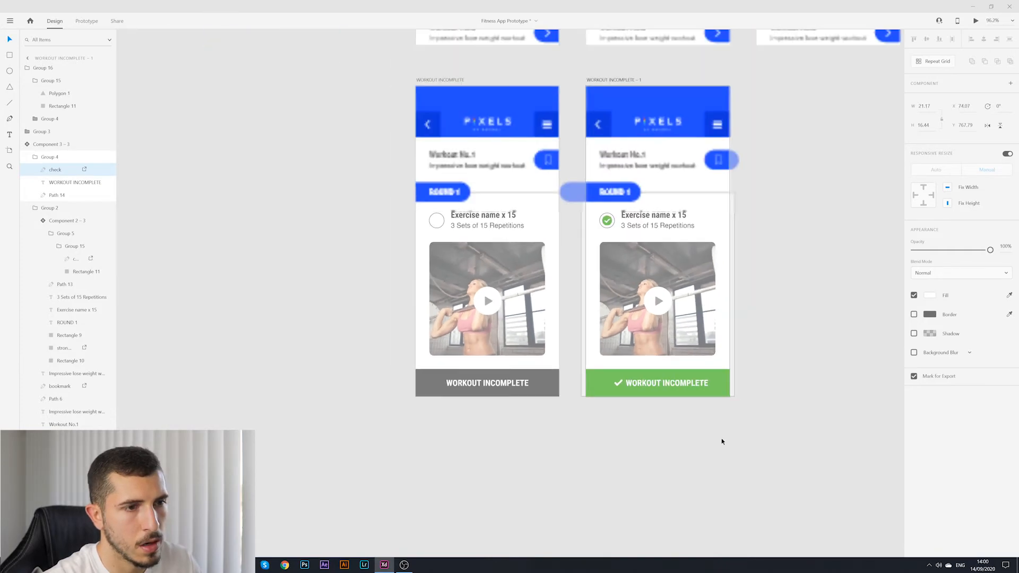
{"action": "scroll", "coordinate": [746, 412], "scroll_direction": "down", "scroll_amount": 5}
{"action": "scroll", "coordinate": [749, 412], "scroll_direction": "up", "scroll_amount": 4}
{"action": "key", "text": "Escape"}
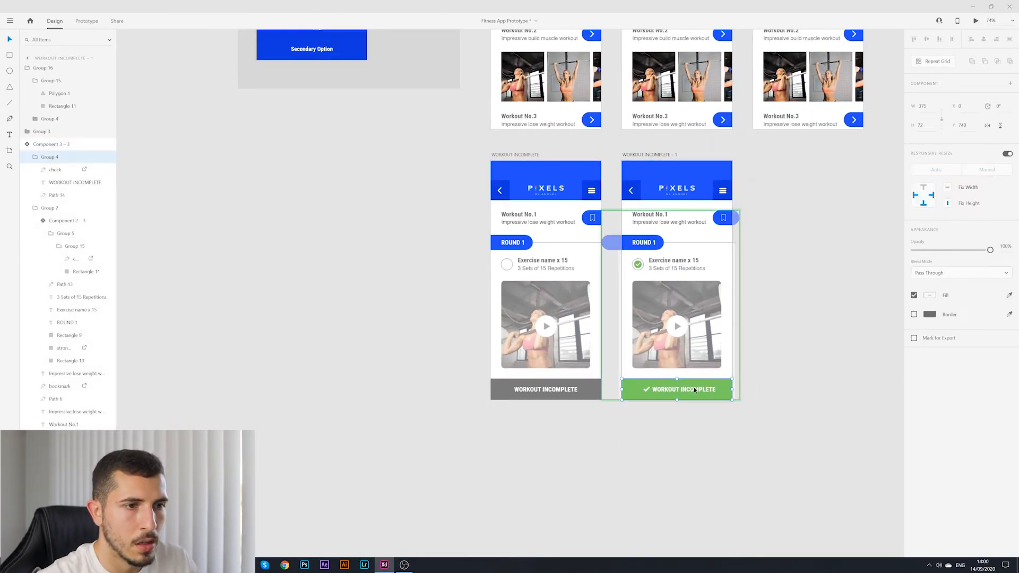
{"action": "double_click", "coordinate": [691, 389]}
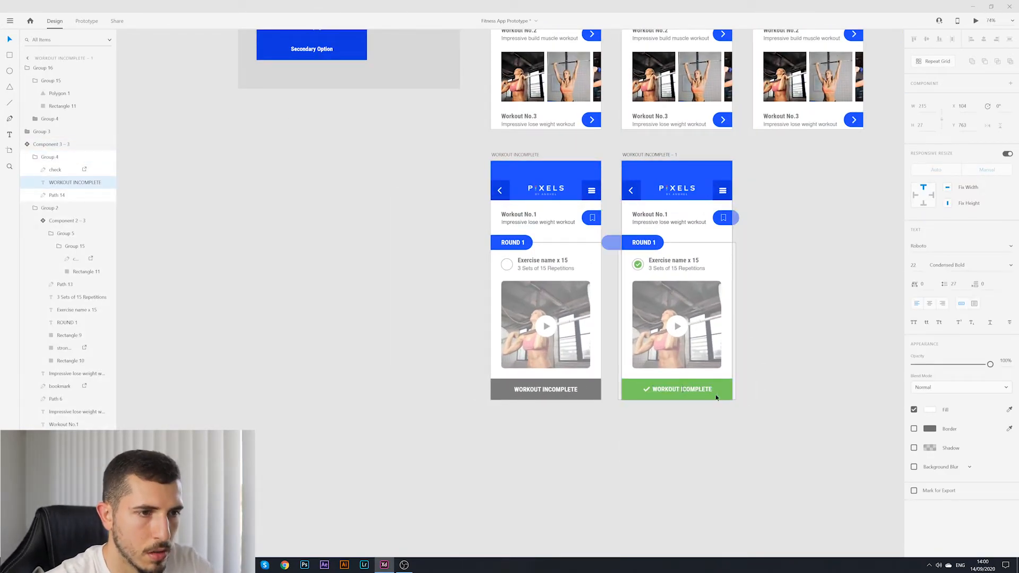
{"action": "left_click", "coordinate": [798, 403]}
- Link the empty exercise circle on WORKOUT INCOMPLETE to WORKOUT INCOMPLETE - 1 with a Tap trigger, Auto-Animate, Ease In-Out and 0.6 s
{"action": "scroll", "coordinate": [841, 364], "scroll_direction": "down", "scroll_amount": 2}
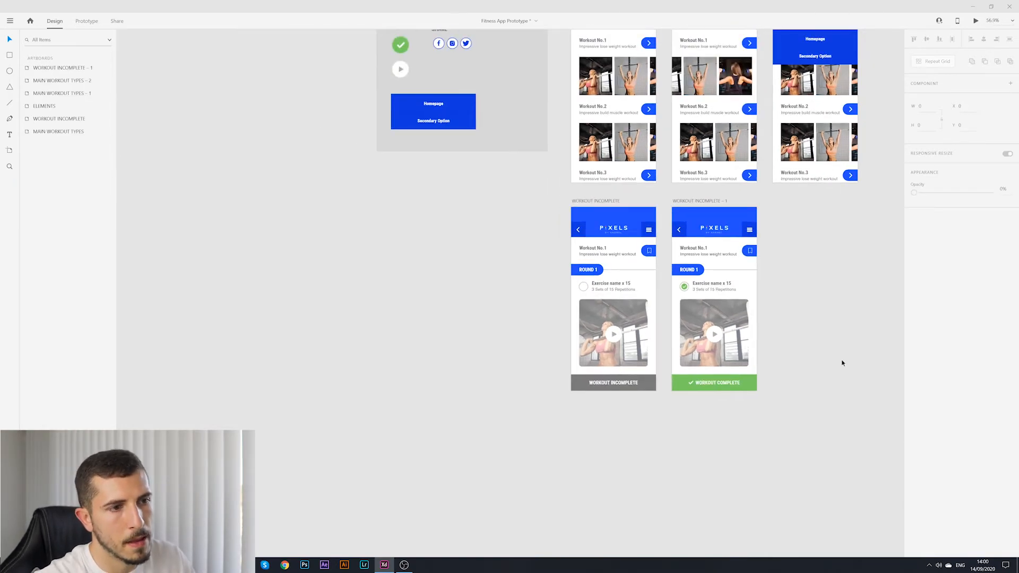
{"action": "left_click_drag", "start_coordinate": [780, 360], "coordinate": [644, 354]}
{"action": "scroll", "coordinate": [641, 354], "scroll_direction": "up", "scroll_amount": 2}
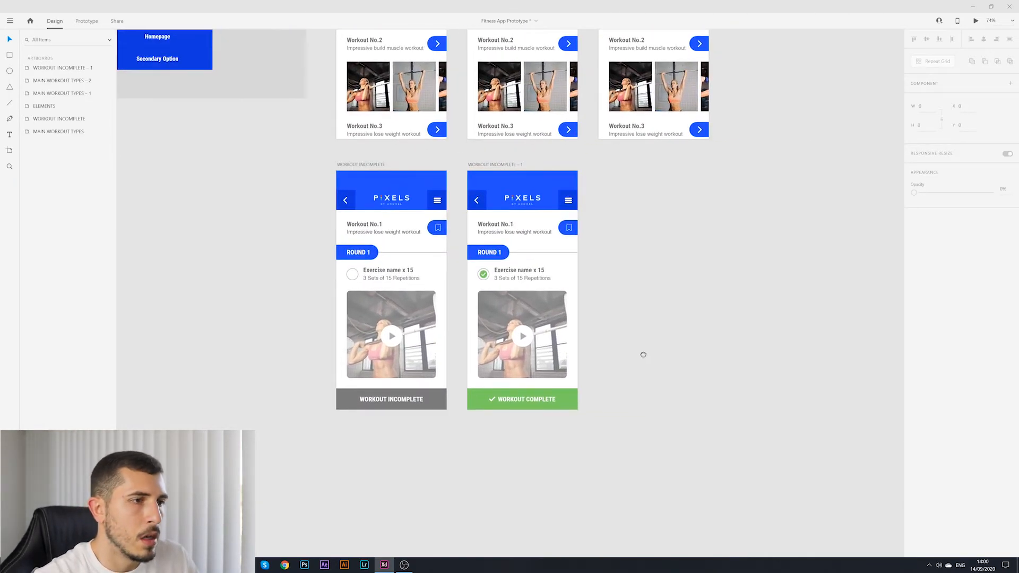
{"action": "scroll", "coordinate": [392, 171], "scroll_direction": "down", "scroll_amount": 4}
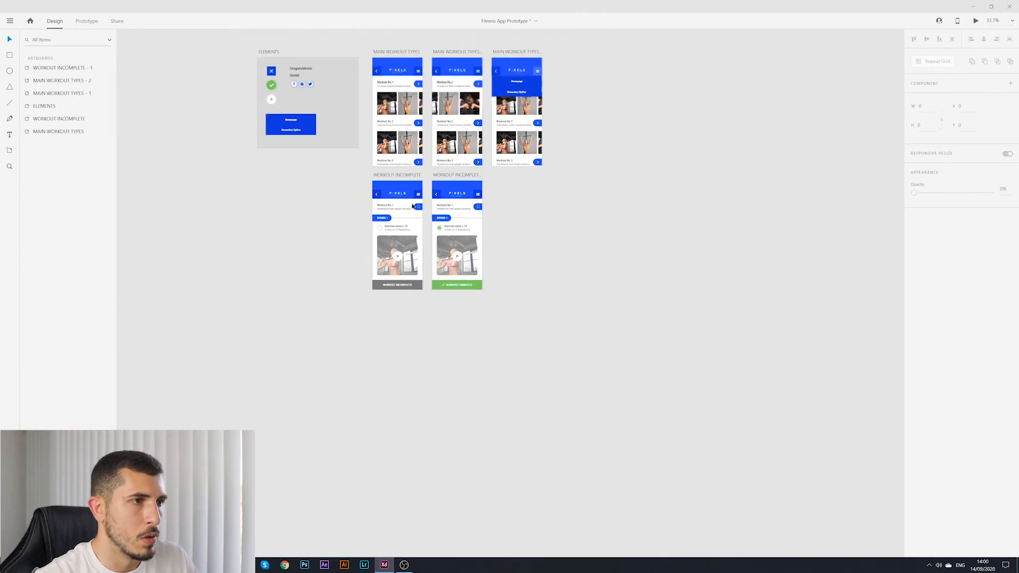
{"action": "scroll", "coordinate": [392, 171], "scroll_direction": "up", "scroll_amount": 2}
{"action": "left_click", "coordinate": [382, 159]}
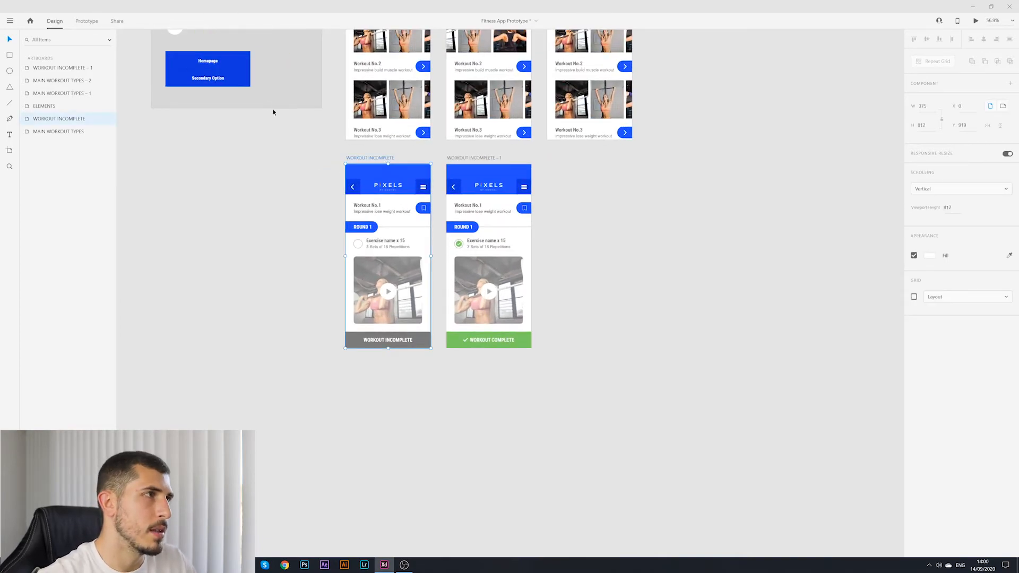
{"action": "left_click", "coordinate": [89, 22]}
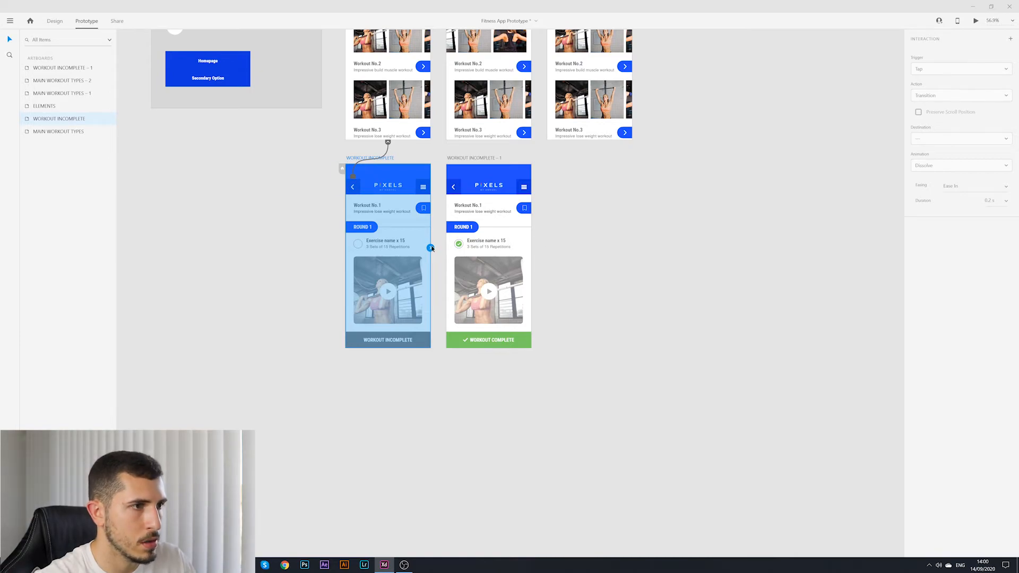
{"action": "left_click_drag", "start_coordinate": [431, 248], "coordinate": [380, 248]}
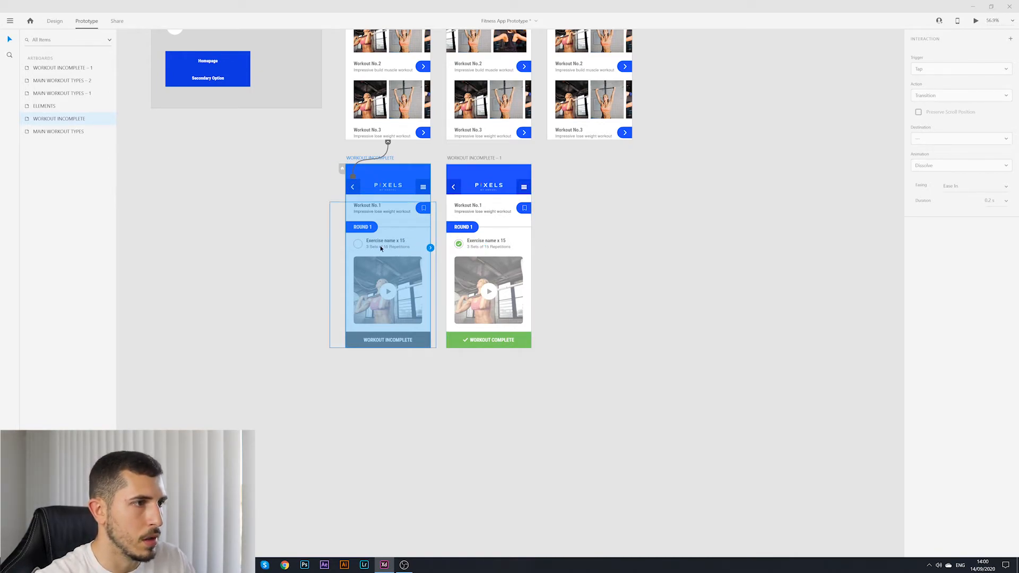
{"action": "double_click", "coordinate": [359, 245]}
{"action": "double_click", "coordinate": [358, 244]}
{"action": "double_click", "coordinate": [359, 245]}
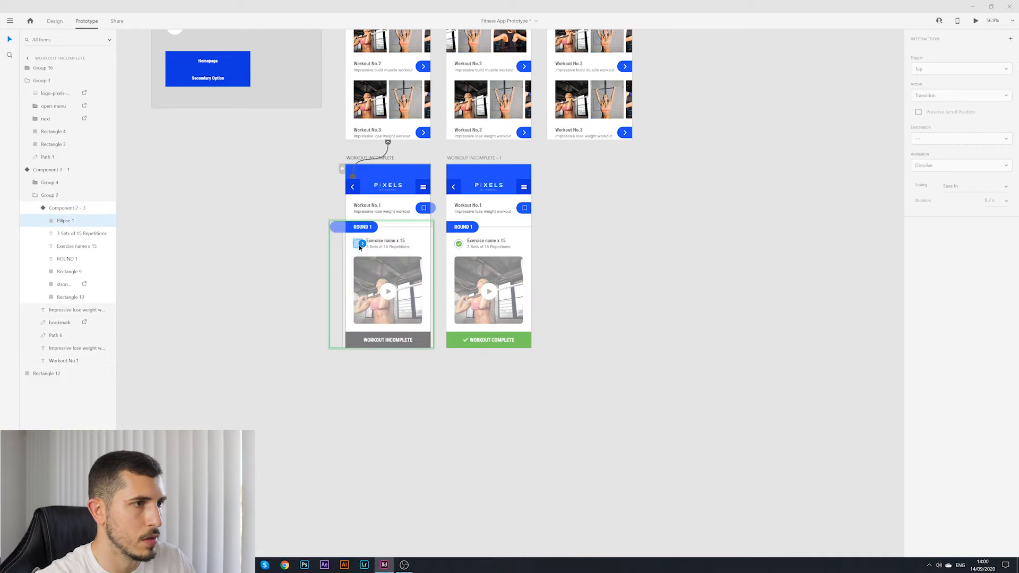
{"action": "left_click_drag", "start_coordinate": [362, 243], "coordinate": [478, 250]}
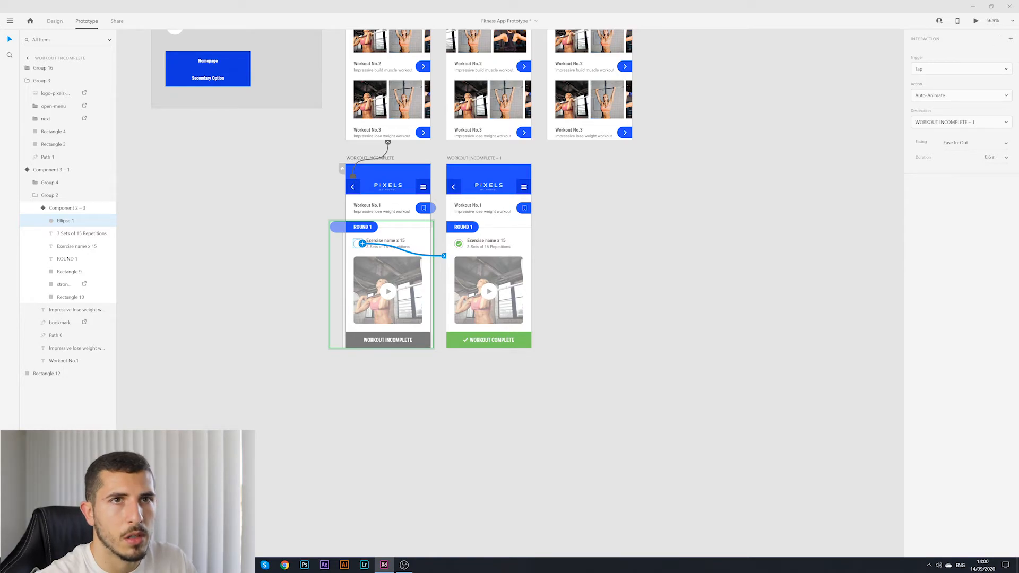
- Preview the prototype and test the exercise circle's transition to the completed workout
{"action": "left_click", "coordinate": [975, 21]}
{"action": "left_click", "coordinate": [315, 243]}
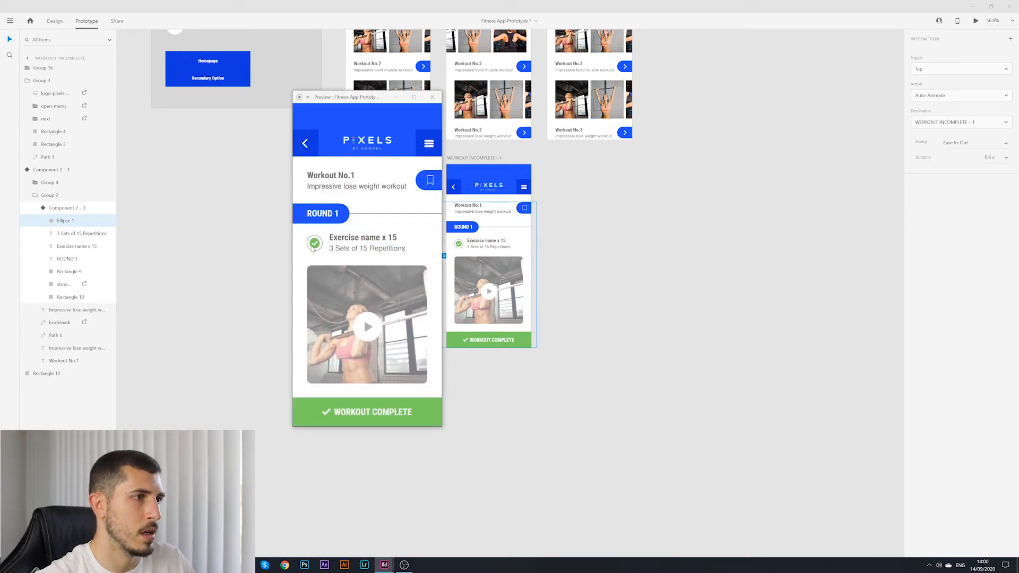
{"action": "left_click", "coordinate": [433, 97]}
{"action": "left_click", "coordinate": [619, 315]}
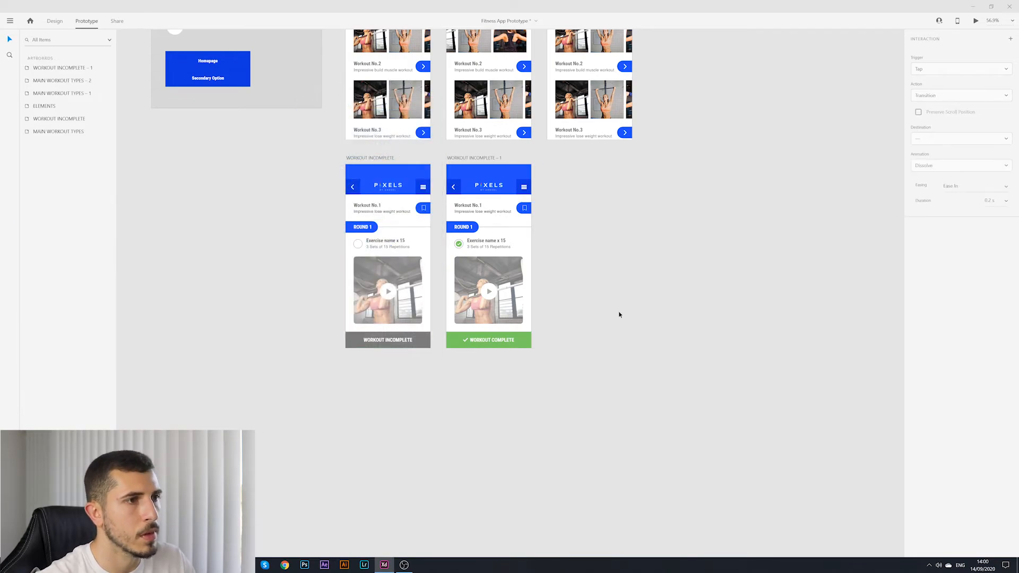
{"action": "left_click", "coordinate": [489, 158]}
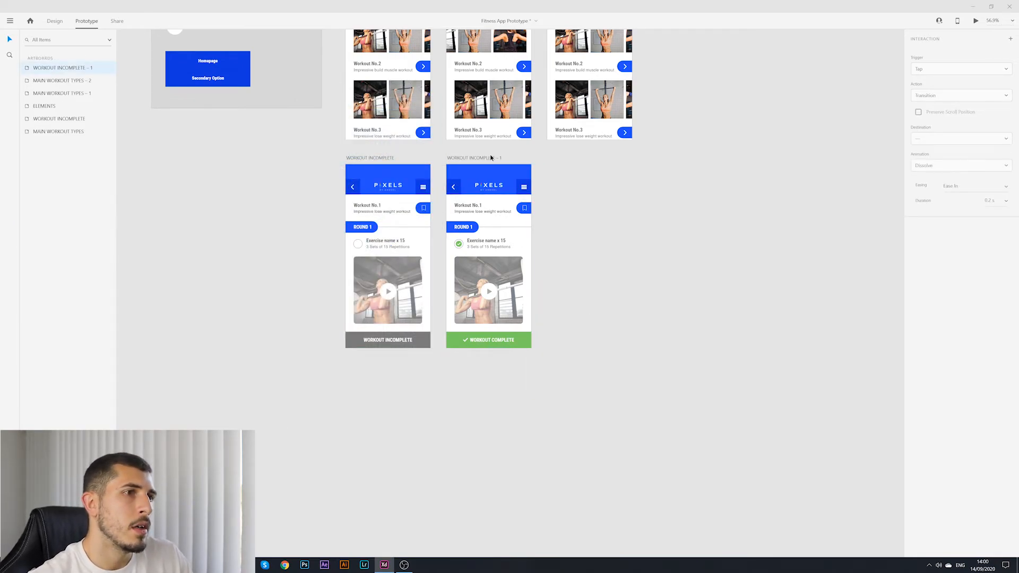
{"action": "left_click", "coordinate": [657, 319]}
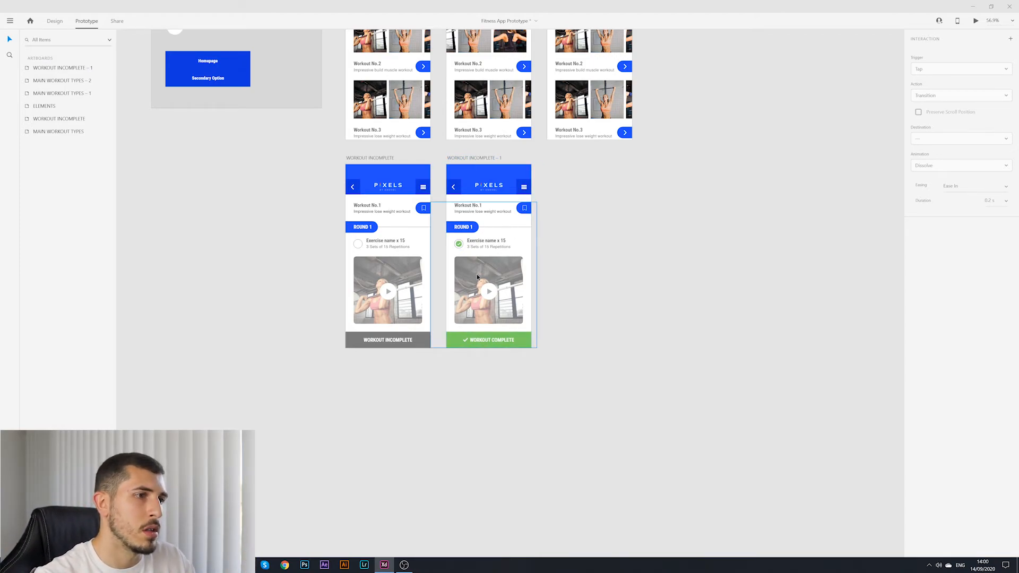
{"action": "left_click", "coordinate": [463, 230]}
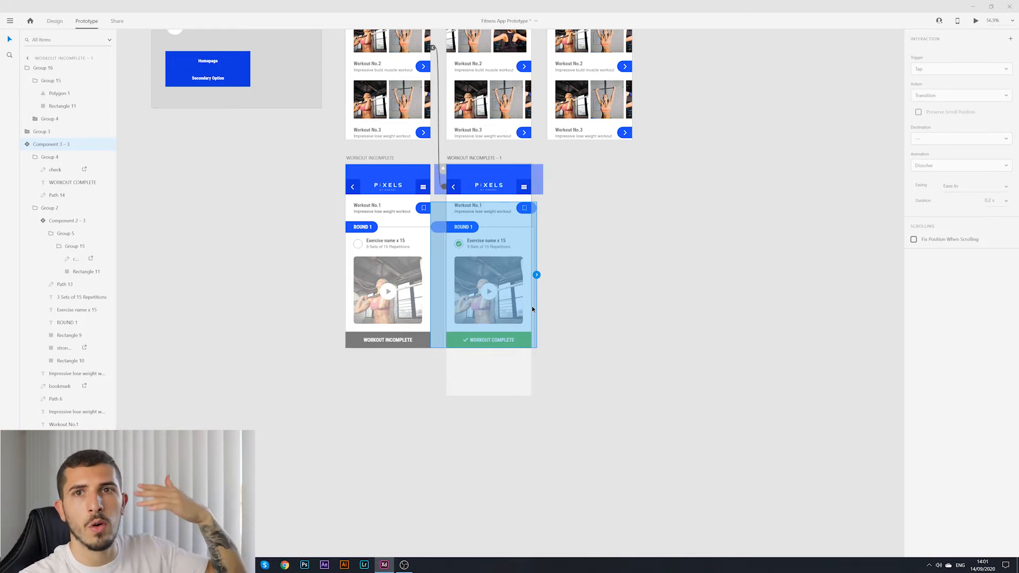
{"action": "left_click", "coordinate": [575, 311]}
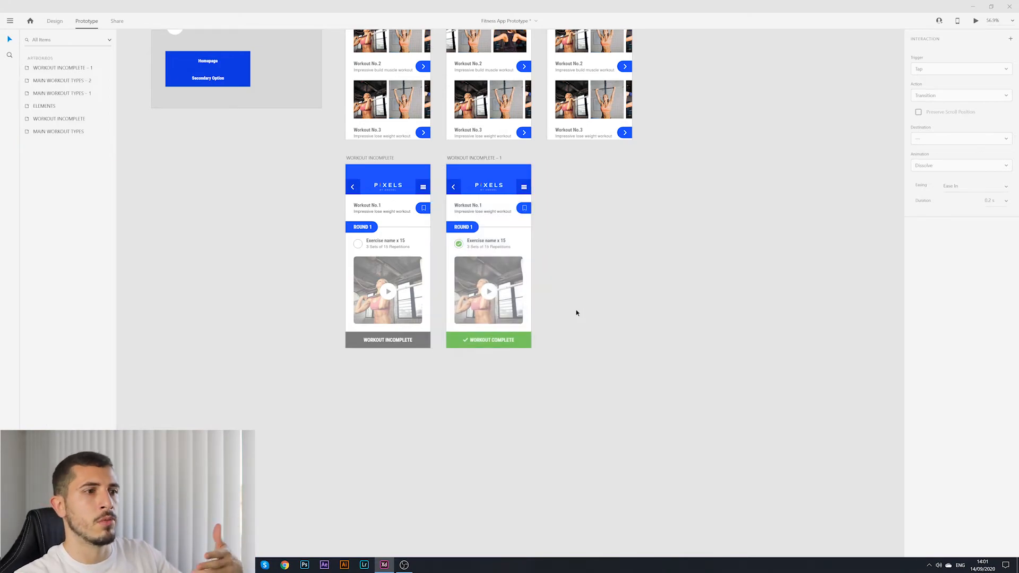
- Duplicate the WORKOUT INCOMPLETE - 1 artboard
{"action": "left_click", "coordinate": [478, 157]}
{"action": "key", "text": "ctrl+d"}
{"action": "left_click", "coordinate": [640, 317]}
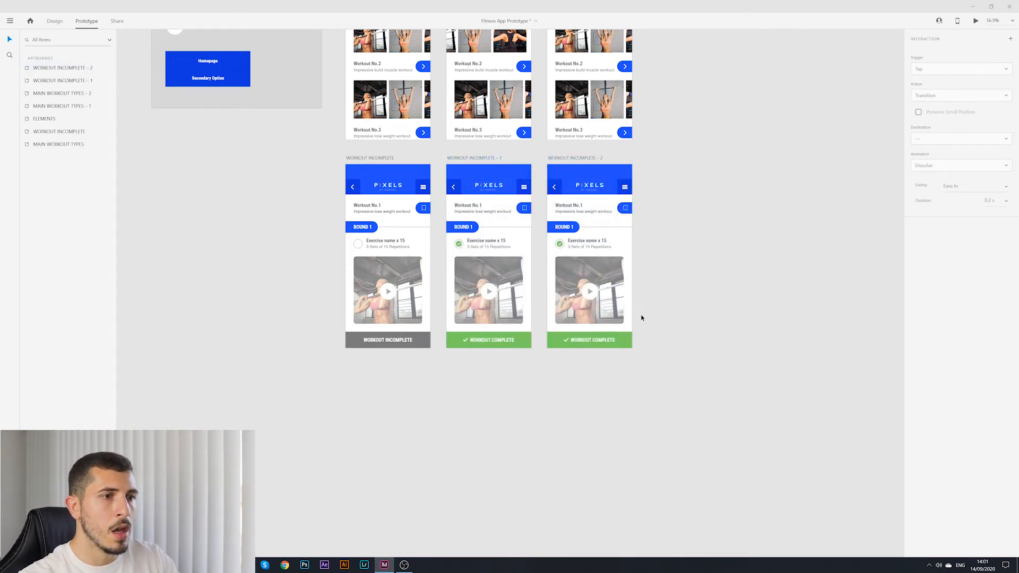
- Delete the bookmark badge's blue shape and the Round 1 exercise block from the WORKOUT INCOMPLETE - 2 artboard
{"action": "scroll", "coordinate": [612, 298], "scroll_direction": "down", "scroll_amount": 1}
{"action": "scroll", "coordinate": [598, 317], "scroll_direction": "down", "scroll_amount": 10}
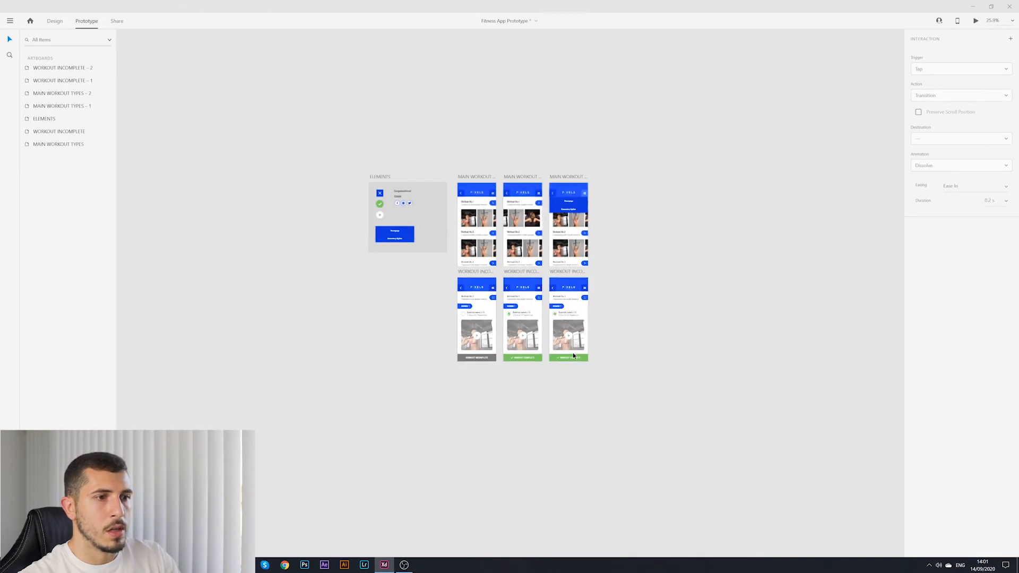
{"action": "scroll", "coordinate": [572, 352], "scroll_direction": "up", "scroll_amount": 8}
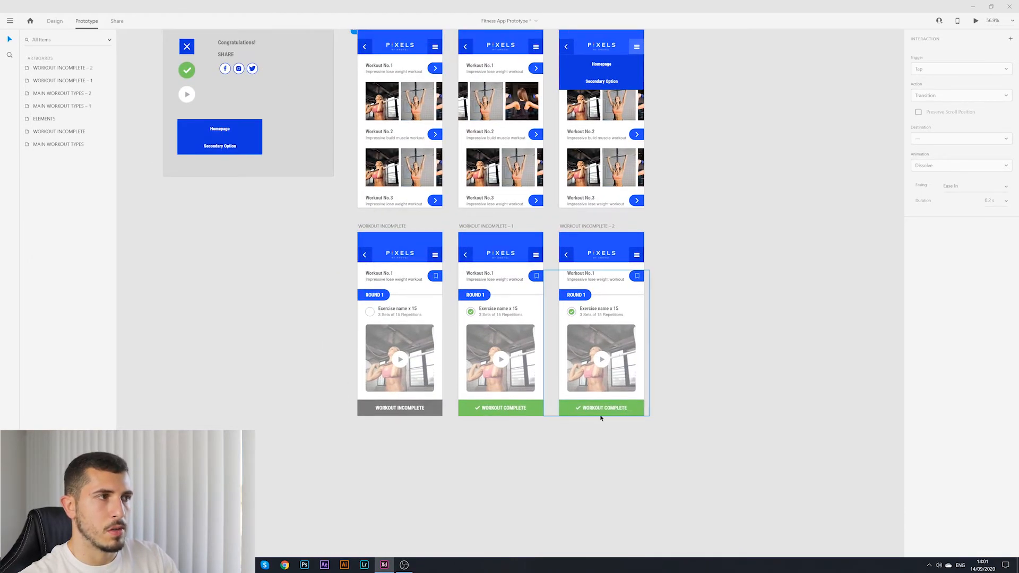
{"action": "scroll", "coordinate": [637, 382], "scroll_direction": "up", "scroll_amount": 2}
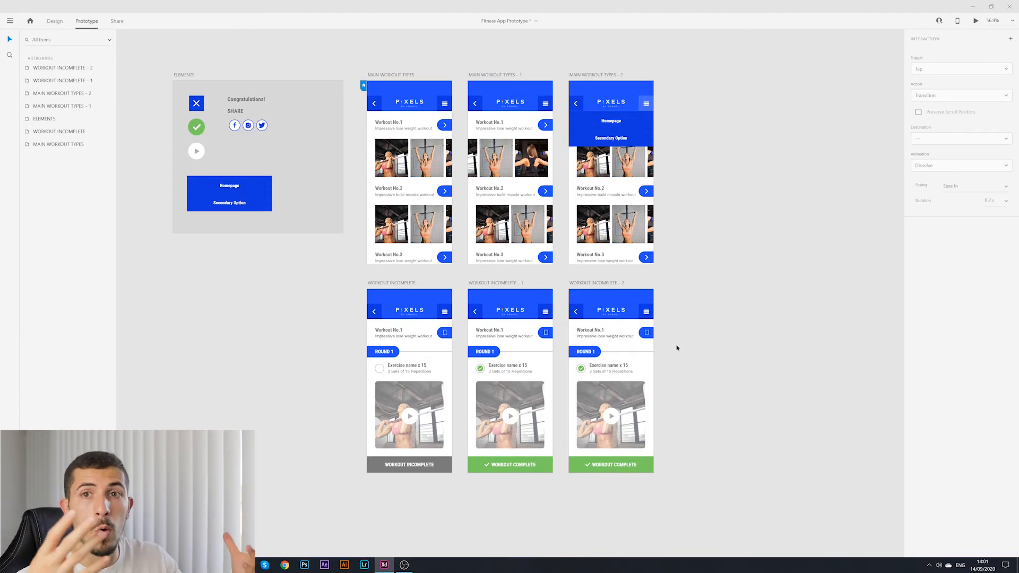
{"action": "left_click", "coordinate": [645, 336]}
{"action": "left_click", "coordinate": [59, 21]}
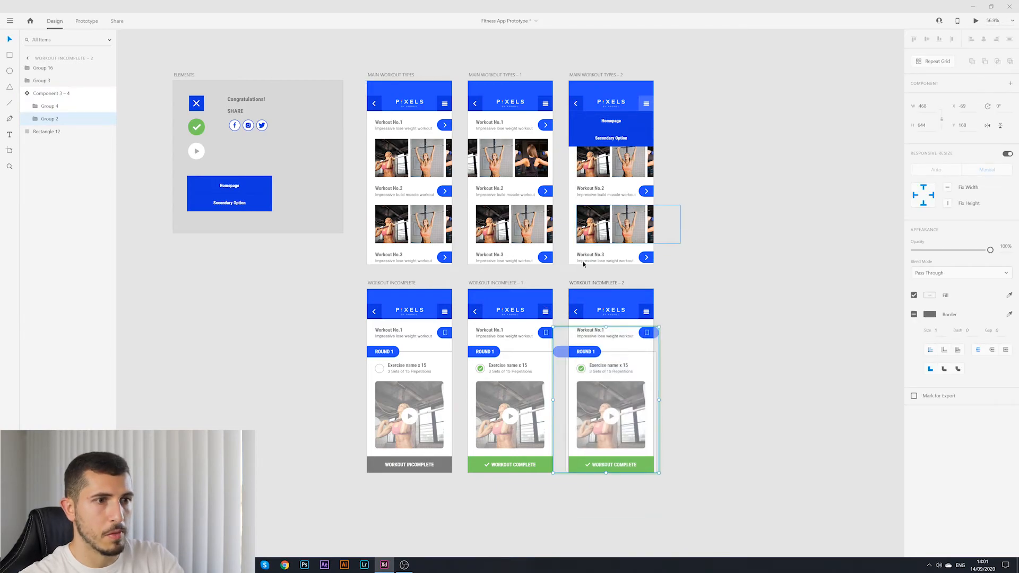
{"action": "double_click", "coordinate": [647, 333]}
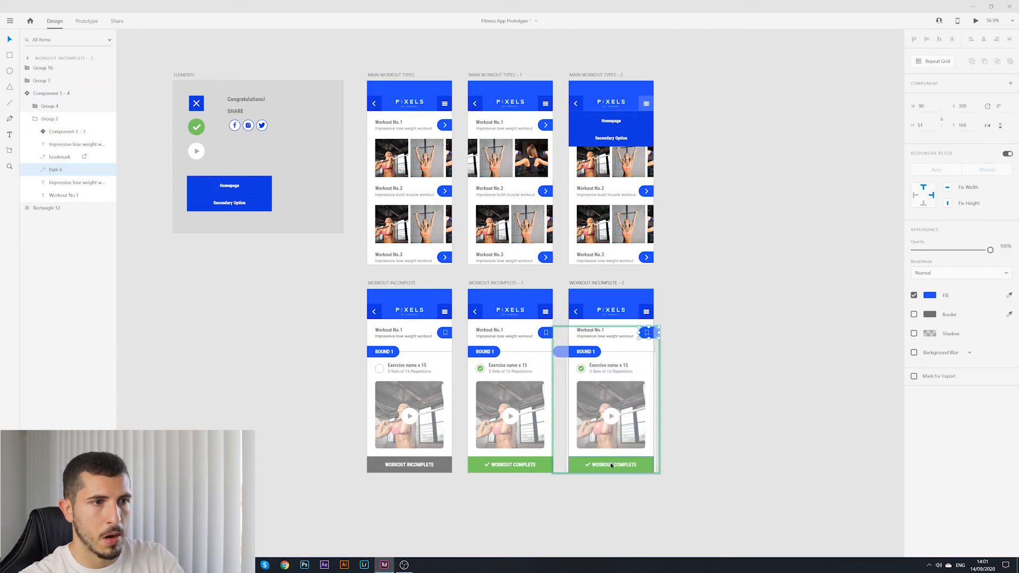
{"action": "key", "text": "Delete"}
{"action": "left_click", "coordinate": [631, 393]}
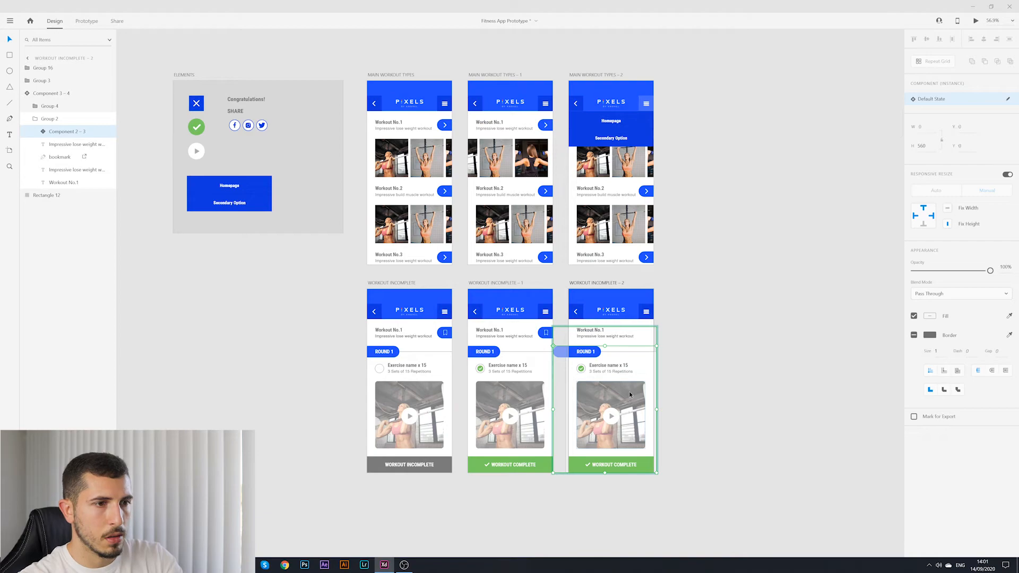
{"action": "key", "text": "Delete"}
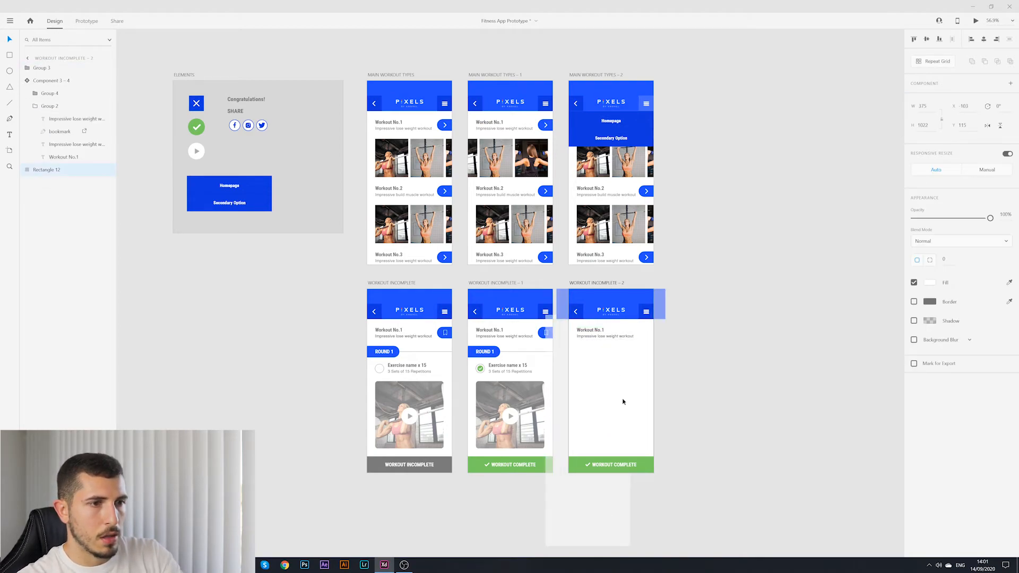
{"action": "left_click", "coordinate": [603, 333]}
{"action": "key", "text": "Delete"}
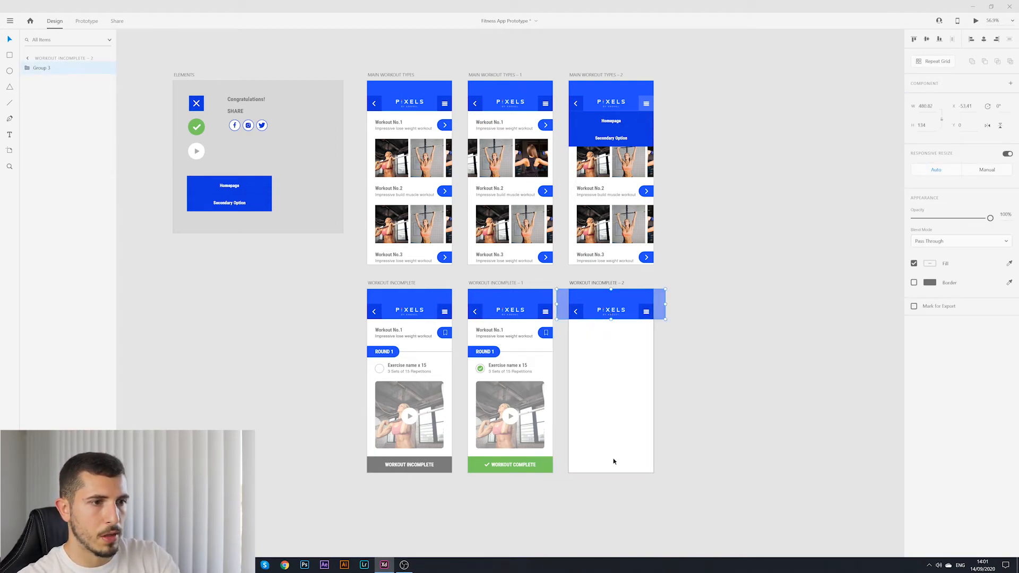
{"action": "left_click", "coordinate": [702, 426]}
{"action": "key", "text": "ctrl+z"}
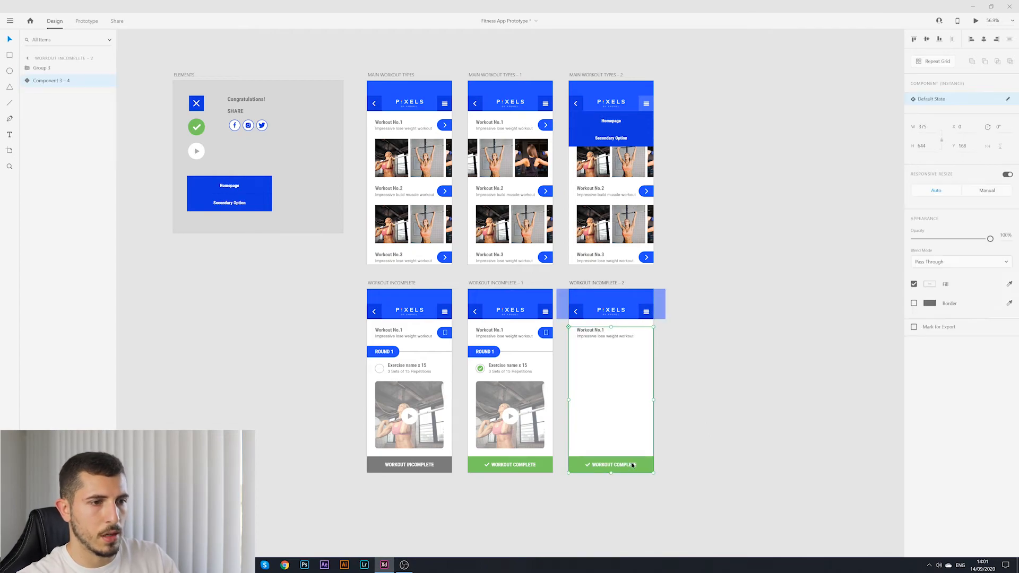
- Delete the Workout No.1 title and its description text from the WORKOUT INCOMPLETE - 2 artboard, keeping the green bar
{"action": "double_click", "coordinate": [637, 465]}
{"action": "double_click", "coordinate": [602, 337]}
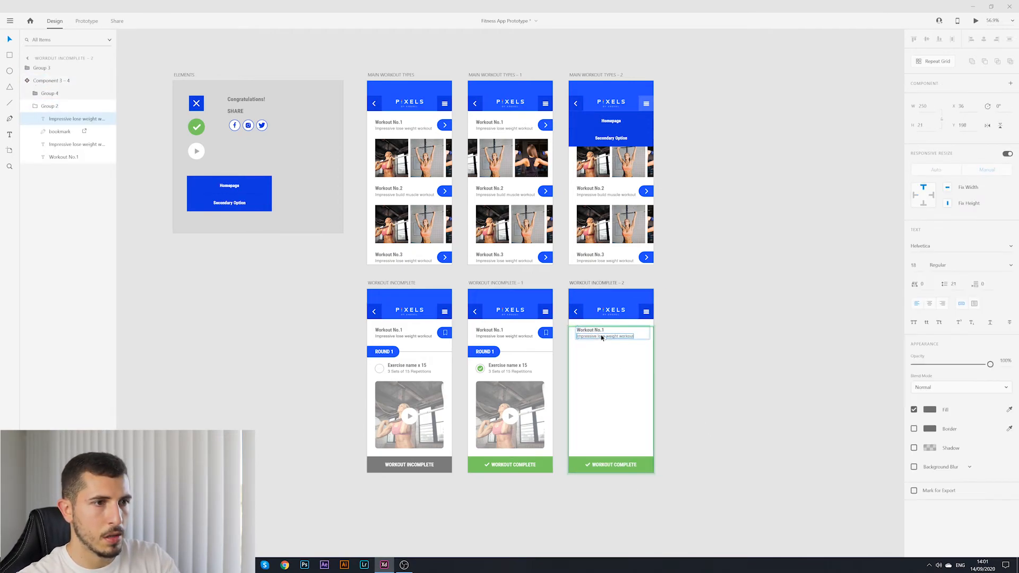
{"action": "left_click", "coordinate": [596, 331]}
{"action": "key", "text": "Delete"}
{"action": "left_click", "coordinate": [609, 337]}
{"action": "key", "text": "Delete"}
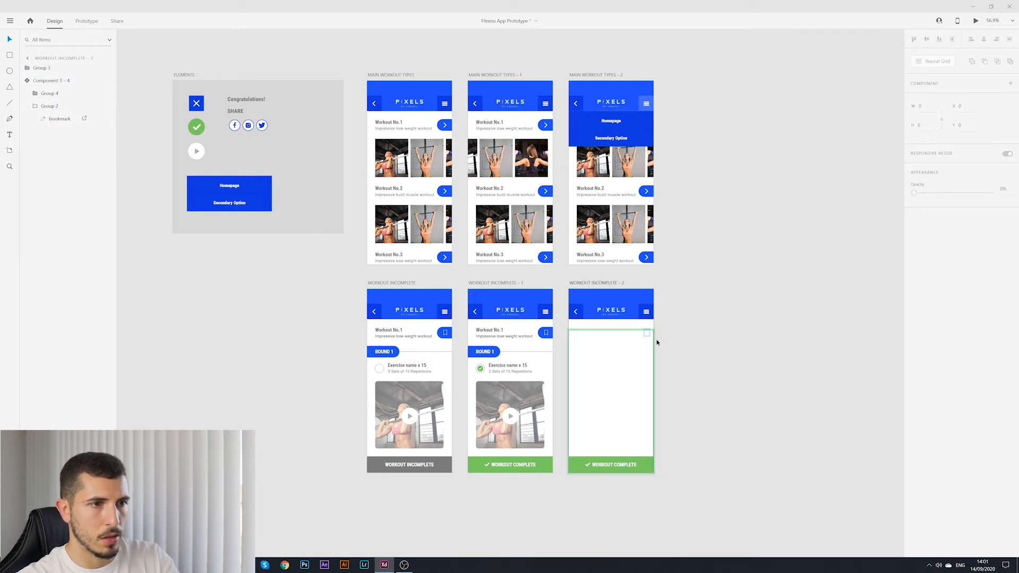
{"action": "left_click", "coordinate": [647, 335]}
{"action": "key", "text": "Escape"}
{"action": "key", "text": "Escape"}
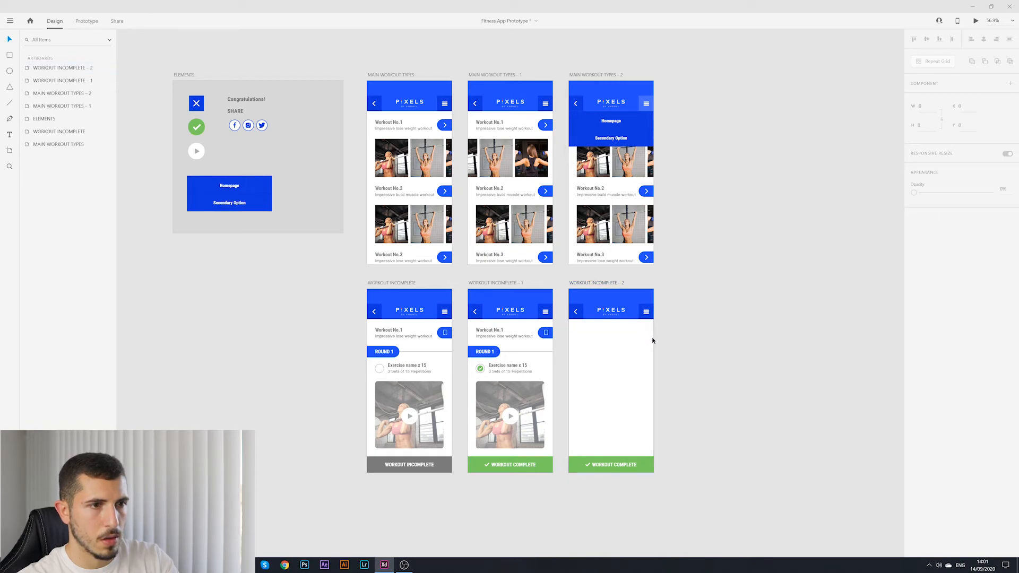
- Delete the leftover white bookmark outline inside the WORKOUT INCOMPLETE - 2 component
{"action": "left_click", "coordinate": [620, 459]}
{"action": "double_click", "coordinate": [638, 461]}
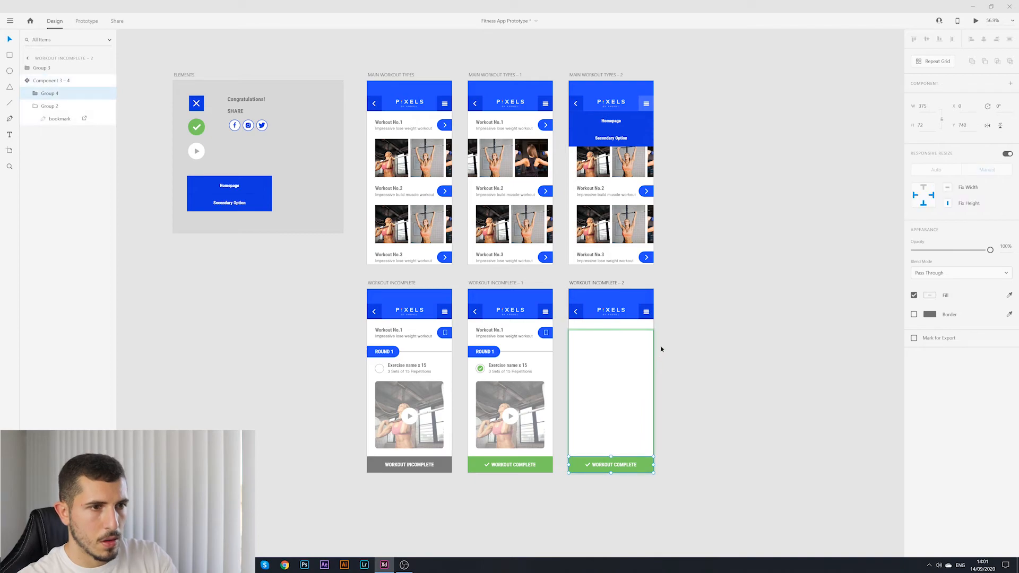
{"action": "left_click_drag", "start_coordinate": [670, 329], "coordinate": [576, 365]}
{"action": "key", "text": "Delete"}
{"action": "left_click", "coordinate": [694, 357]}
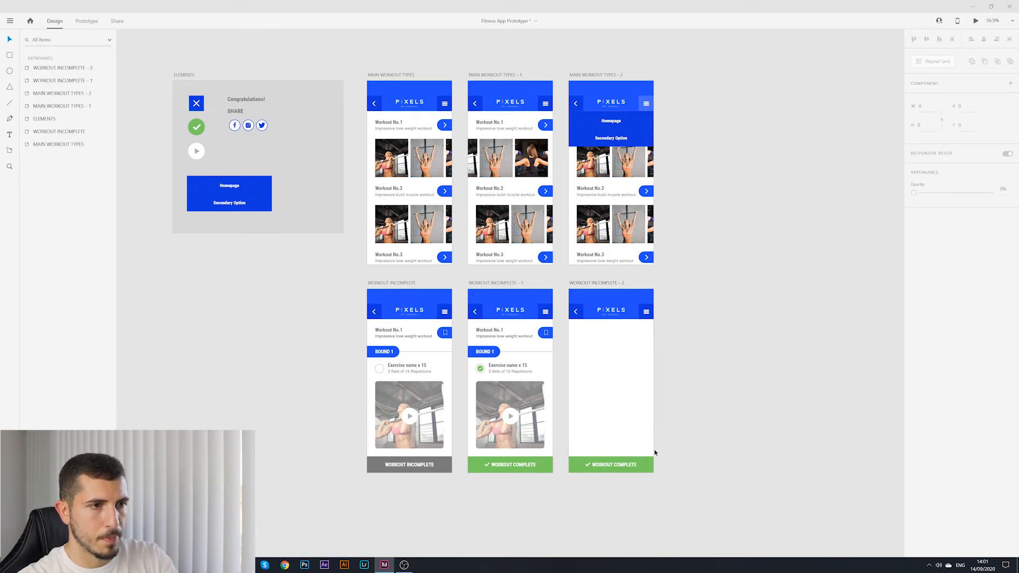
{"action": "left_click", "coordinate": [622, 315]}
{"action": "left_click", "coordinate": [676, 476]}
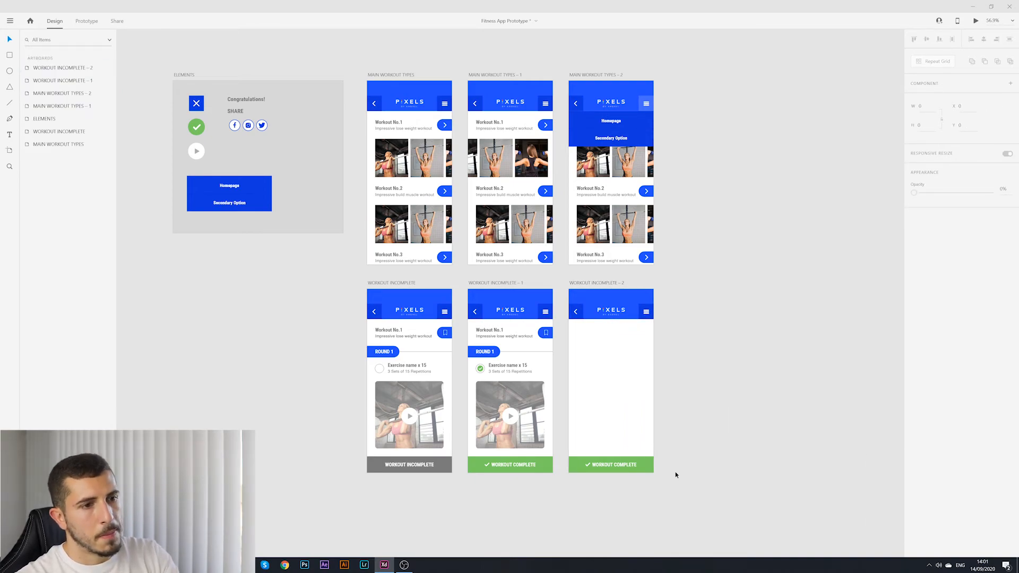
{"action": "left_click", "coordinate": [650, 470]}
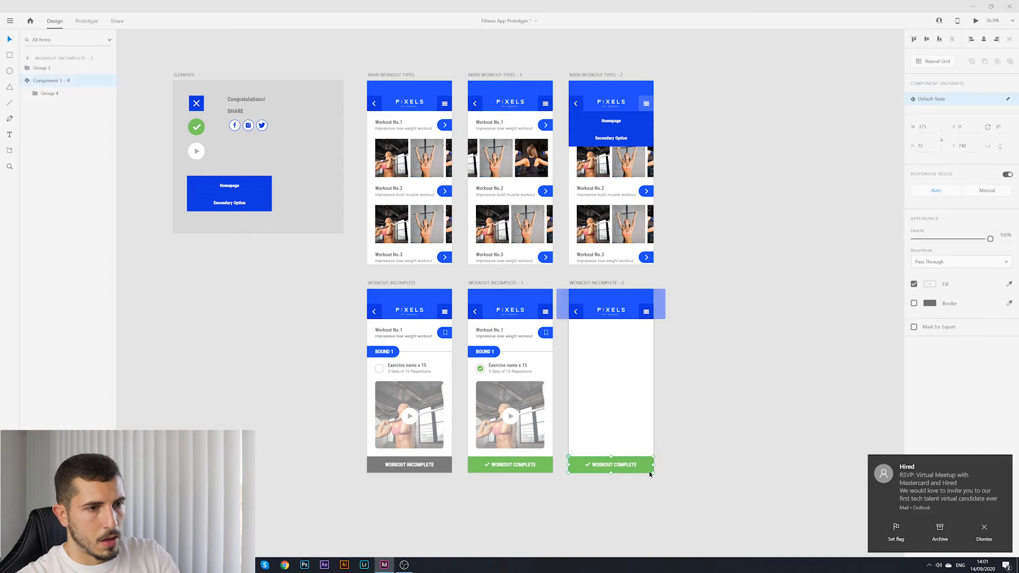
{"action": "left_click", "coordinate": [1002, 462]}
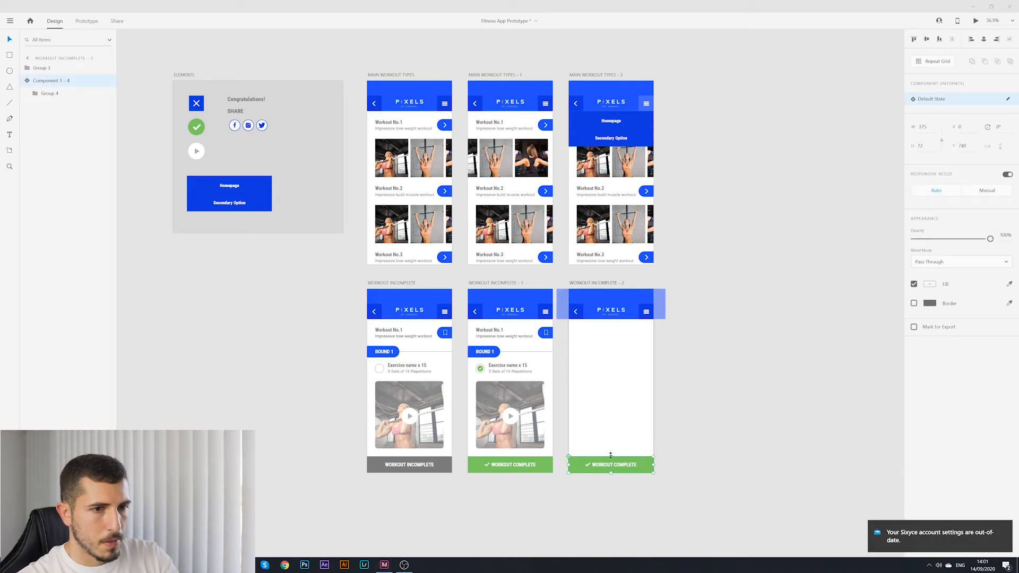
{"action": "left_click_drag", "start_coordinate": [611, 456], "coordinate": [611, 396]}
{"action": "double_click", "coordinate": [646, 466]}
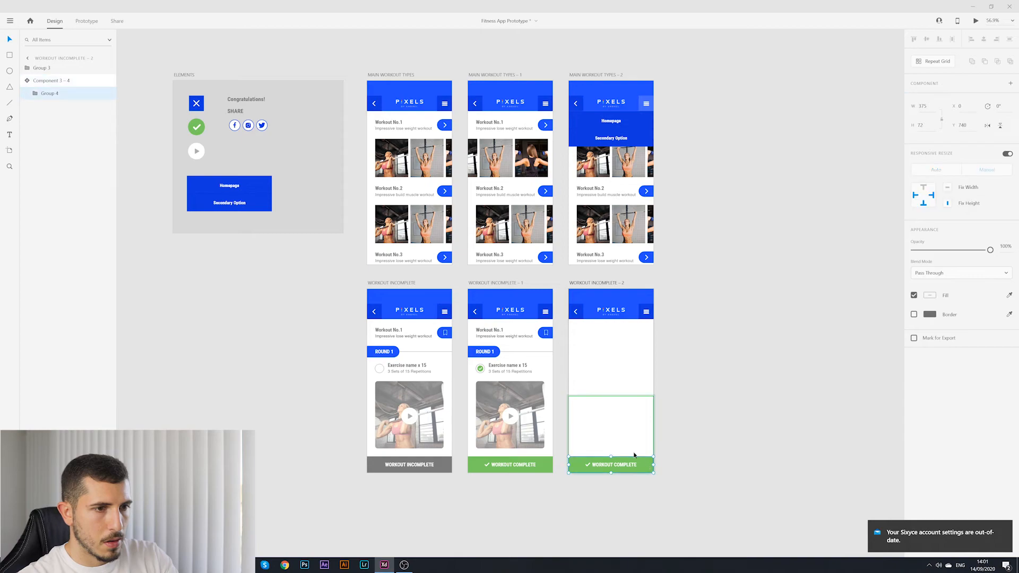
{"action": "left_click", "coordinate": [628, 409]}
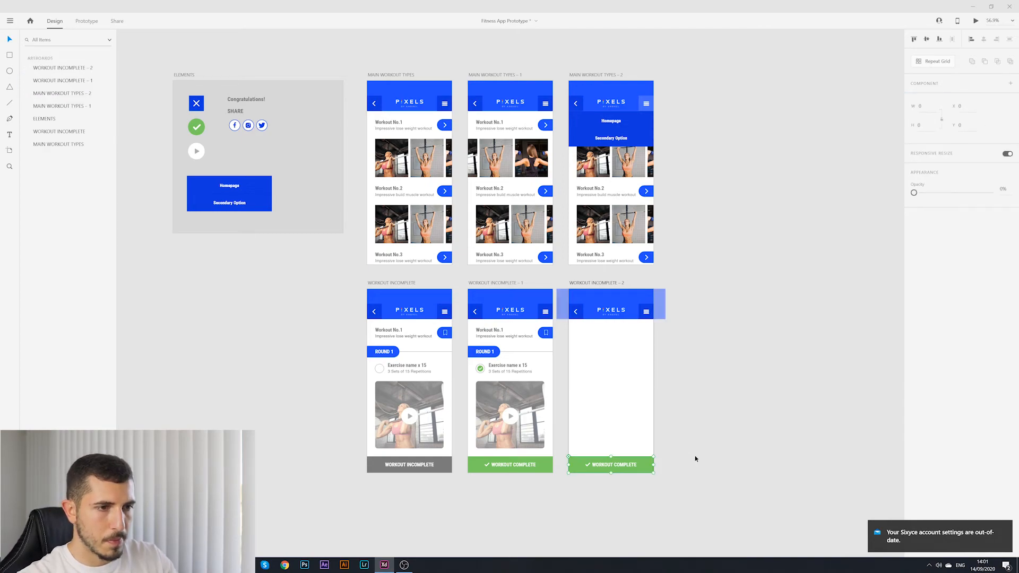
- Stretch the green WORKOUT COMPLETE bar upward to the blue header on WORKOUT INCOMPLETE - 2, about 678 high
{"action": "left_click", "coordinate": [644, 466]}
{"action": "scroll", "coordinate": [643, 466], "scroll_direction": "up", "scroll_amount": 5}
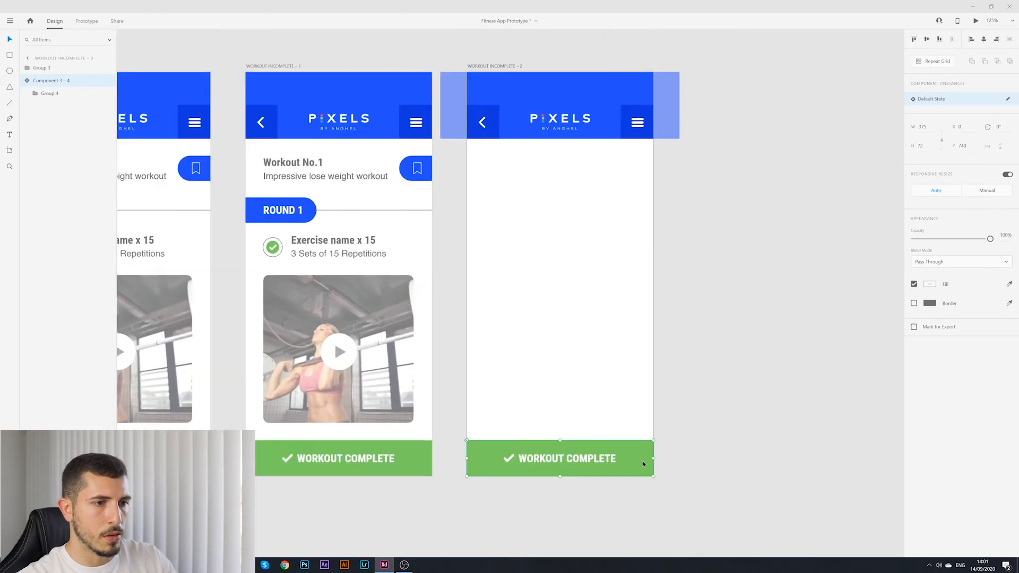
{"action": "left_click_drag", "start_coordinate": [560, 441], "coordinate": [551, 139]}
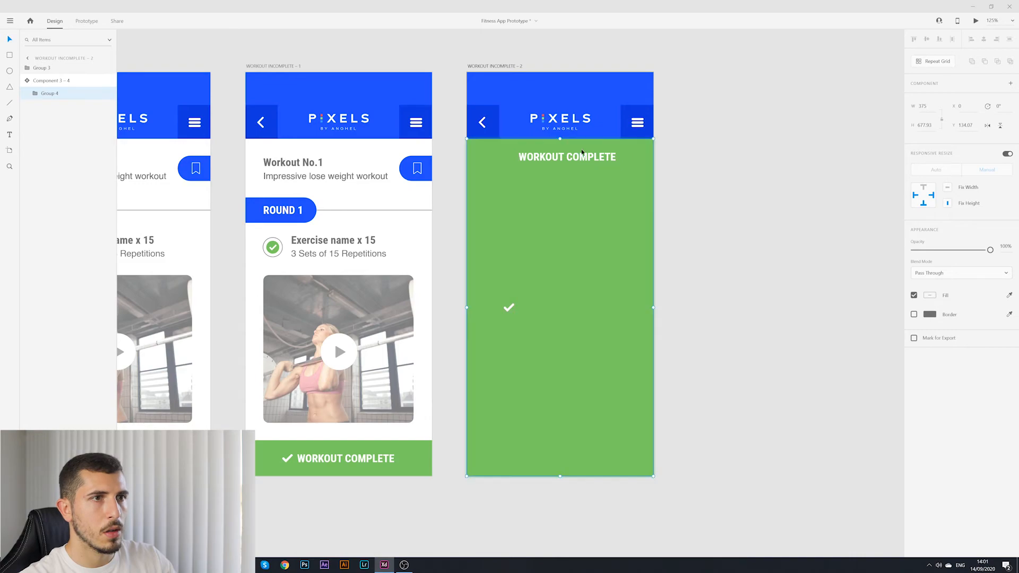
- Enlarge the check icon and center it on the green panel, with the WORKOUT COMPLETE label centered directly below it
{"action": "left_click", "coordinate": [671, 191]}
{"action": "left_click", "coordinate": [589, 161]}
{"action": "double_click", "coordinate": [590, 161]}
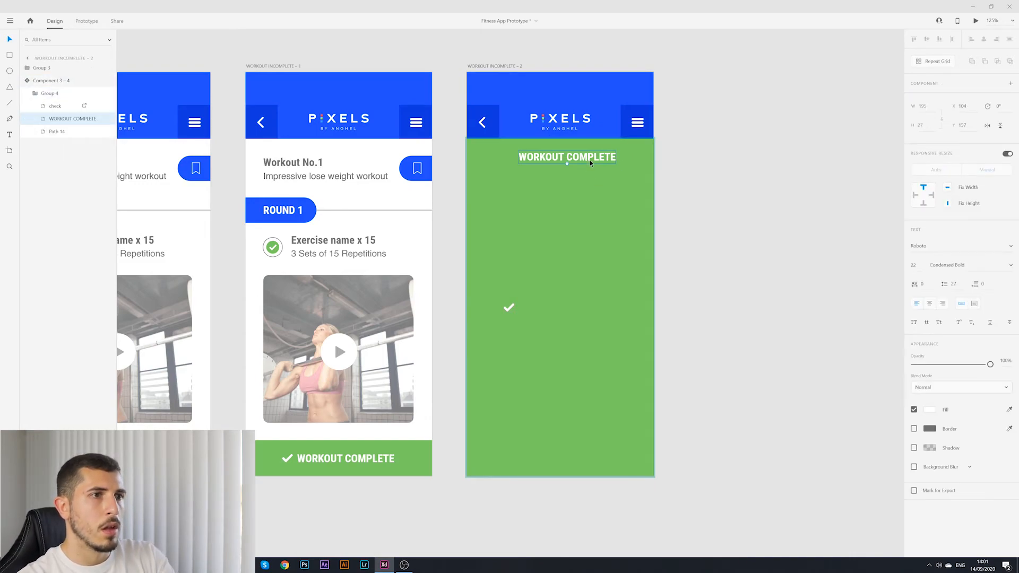
{"action": "left_click", "coordinate": [708, 210]}
{"action": "scroll", "coordinate": [728, 228], "scroll_direction": "down", "scroll_amount": 5}
{"action": "scroll", "coordinate": [729, 223], "scroll_direction": "up", "scroll_amount": 3}
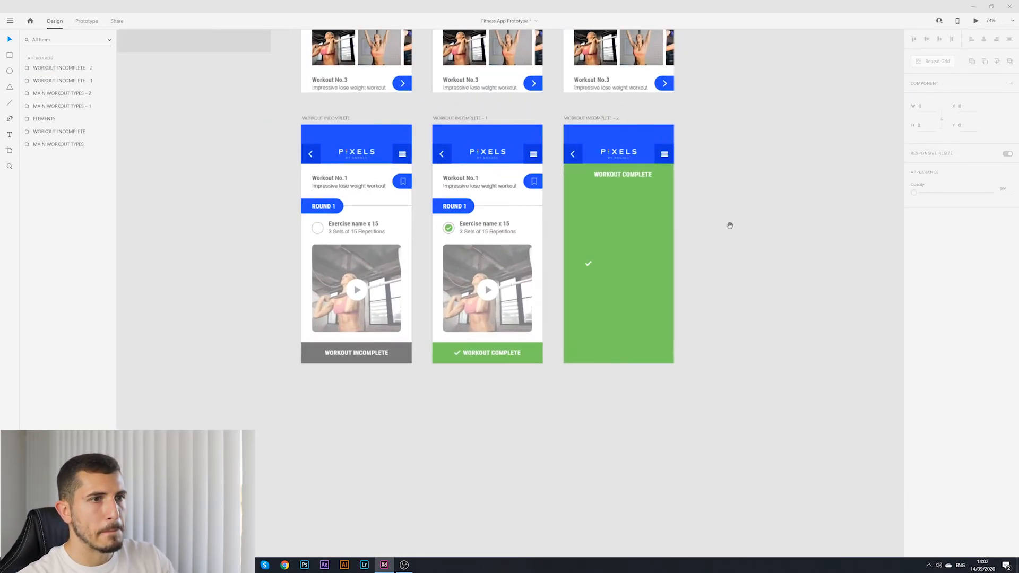
{"action": "left_click_drag", "start_coordinate": [728, 223], "coordinate": [760, 357]}
{"action": "scroll", "coordinate": [760, 356], "scroll_direction": "down", "scroll_amount": 1}
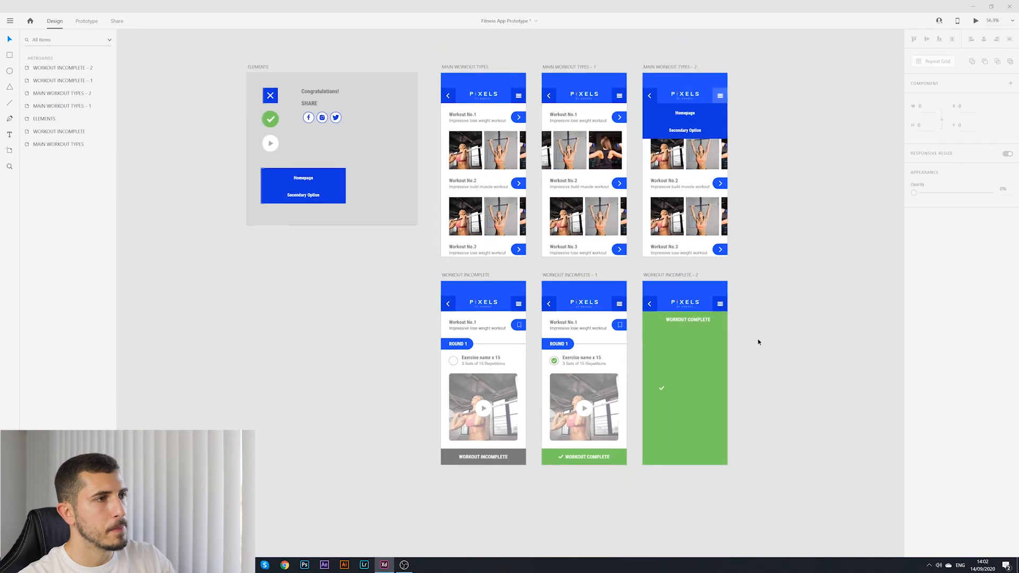
{"action": "left_click", "coordinate": [699, 321]}
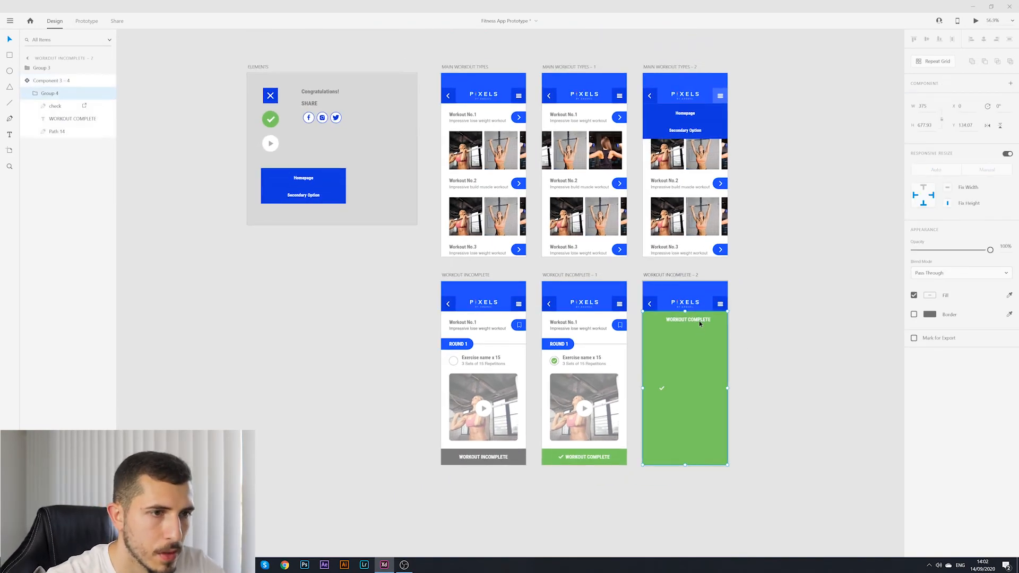
{"action": "double_click", "coordinate": [661, 389]}
{"action": "left_click_drag", "start_coordinate": [665, 385], "coordinate": [686, 361]}
{"action": "left_click_drag", "start_coordinate": [689, 320], "coordinate": [696, 377]}
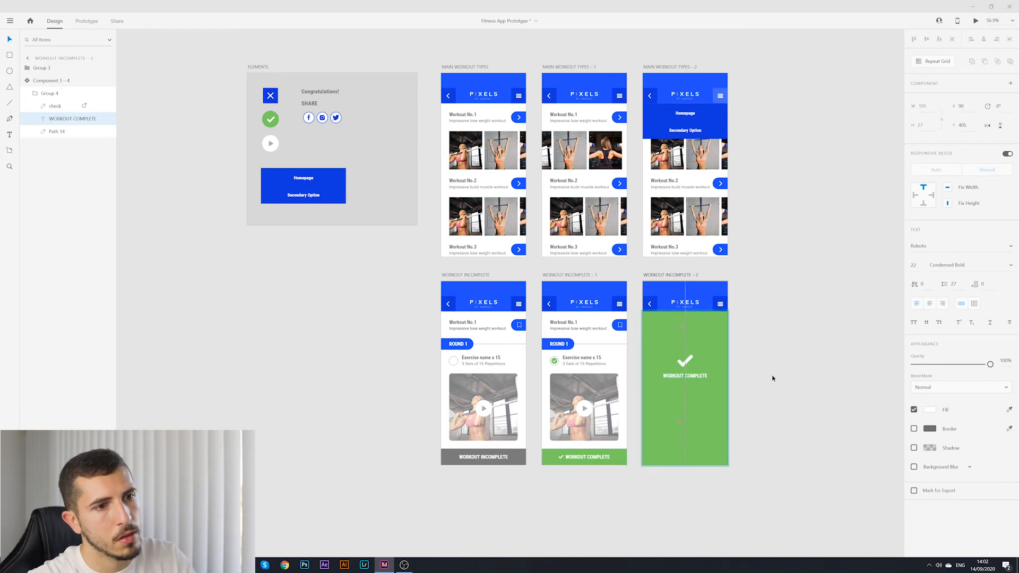
{"action": "left_click", "coordinate": [873, 305]}
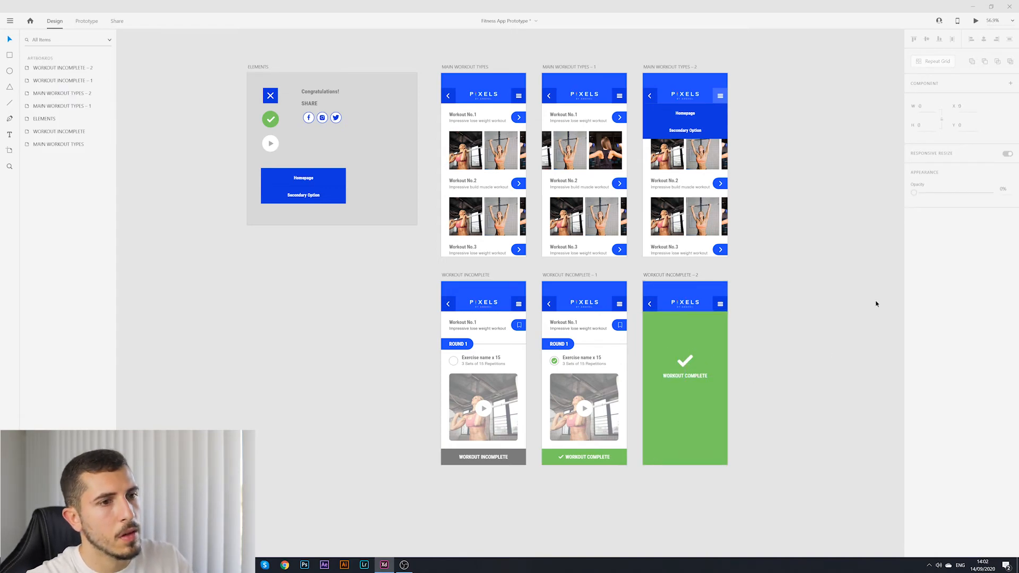
- Copy the Congratulations! and SHARE texts and three social icons from ELEMENTS and center them below the WORKOUT COMPLETE label on the green panel
{"action": "left_click", "coordinate": [317, 97]}
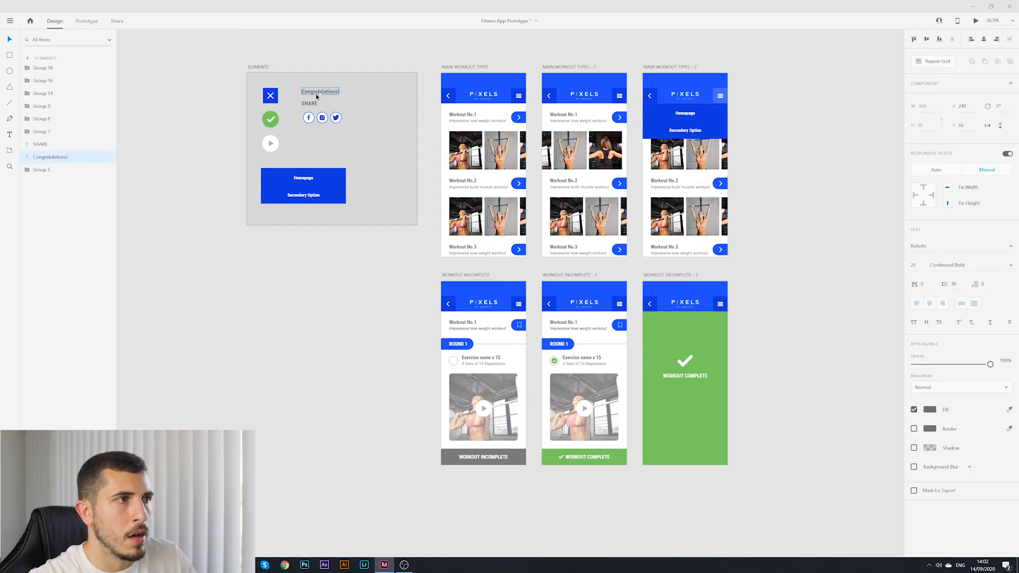
{"action": "left_click", "coordinate": [692, 378]}
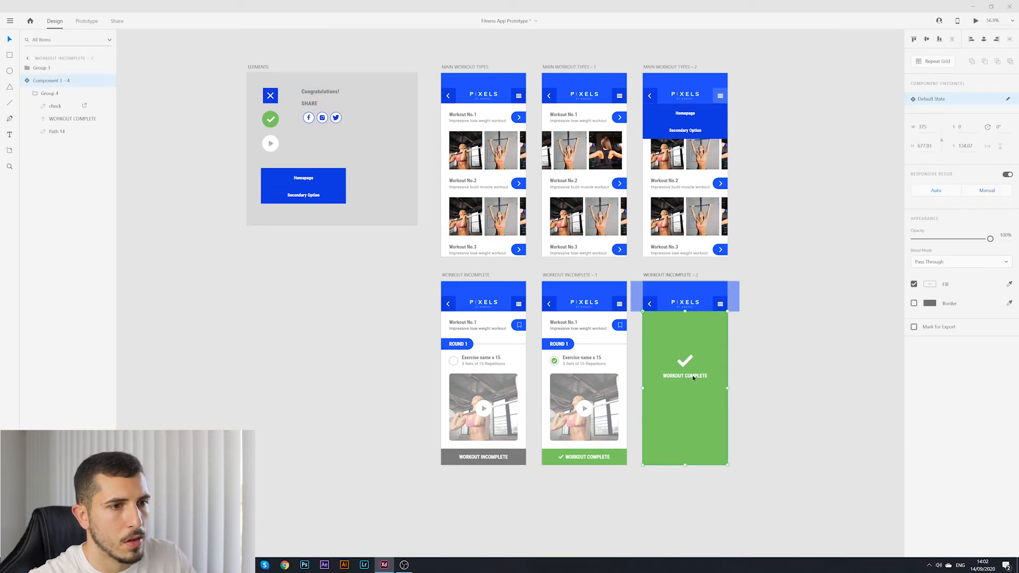
{"action": "left_click", "coordinate": [320, 91]}
{"action": "left_click", "coordinate": [310, 104], "text": "shift"}
{"action": "left_click", "coordinate": [309, 118], "text": "shift"}
{"action": "left_click", "coordinate": [323, 118], "text": "shift"}
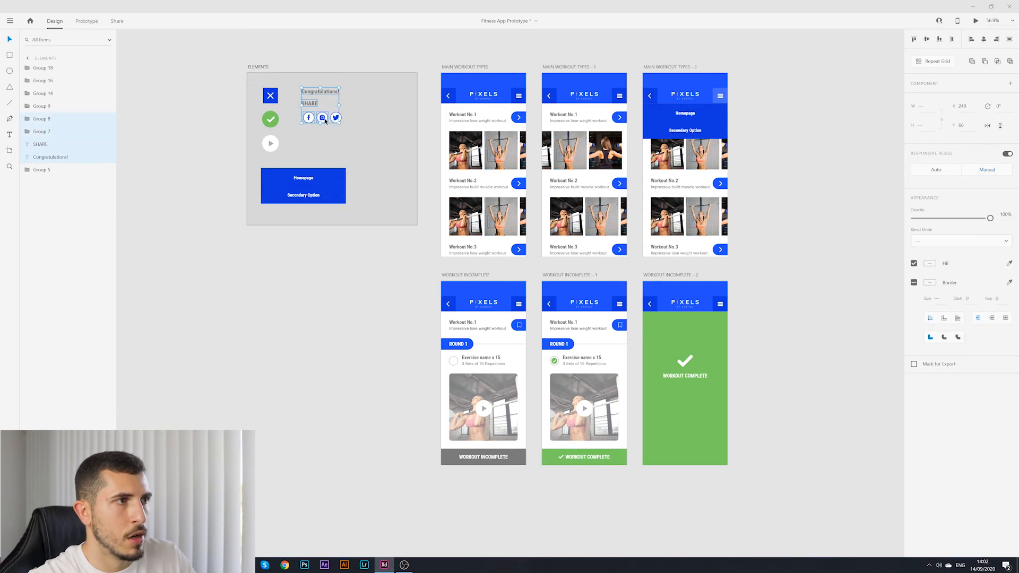
{"action": "left_click", "coordinate": [335, 118], "text": "shift"}
{"action": "key", "text": "ctrl+c"}
{"action": "left_click", "coordinate": [689, 398]}
{"action": "key", "text": "ctrl+v"}
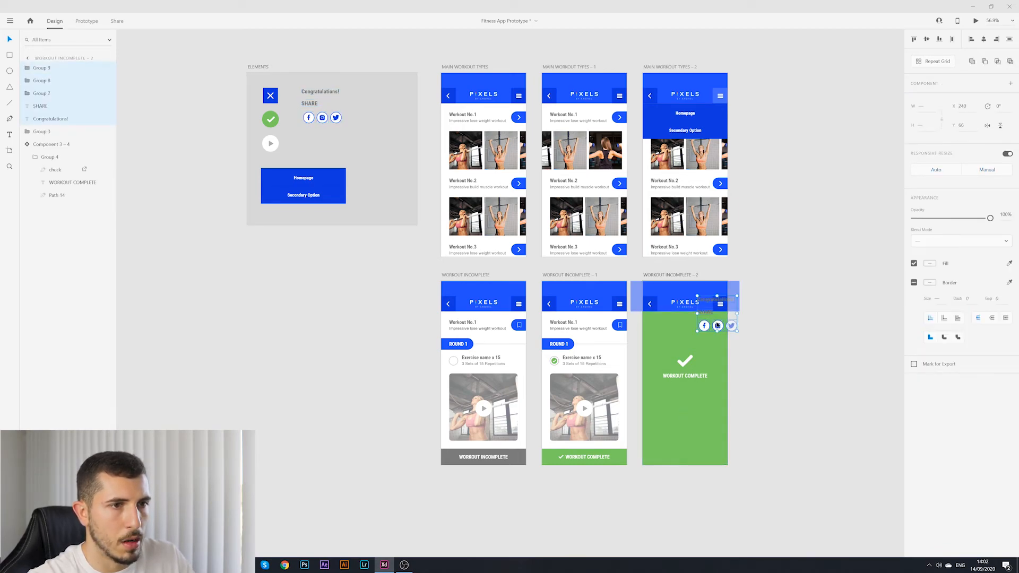
{"action": "left_click_drag", "start_coordinate": [717, 325], "coordinate": [686, 416]}
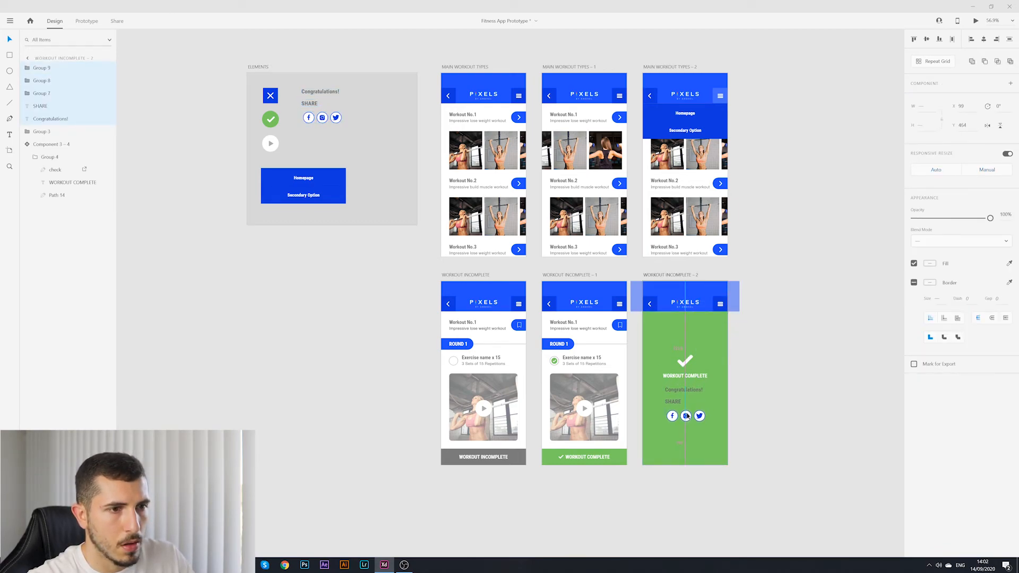
- Remove the pasted Congratulations! text from the green panel, keeping SHARE and the social icons
{"action": "double_click", "coordinate": [690, 393]}
{"action": "key", "text": "BackSpace"}
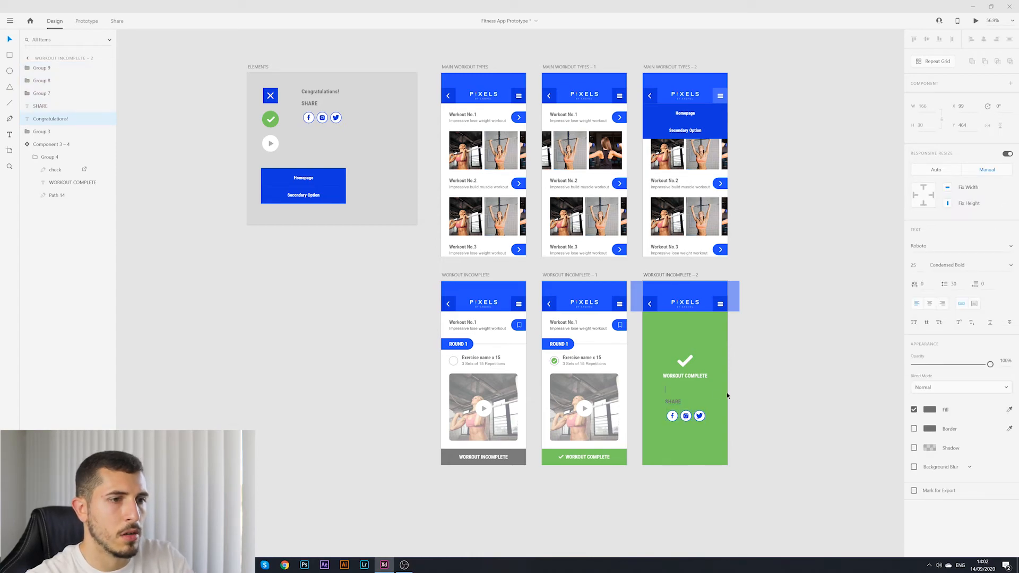
{"action": "key", "text": "Escape"}
{"action": "left_click", "coordinate": [670, 391]}
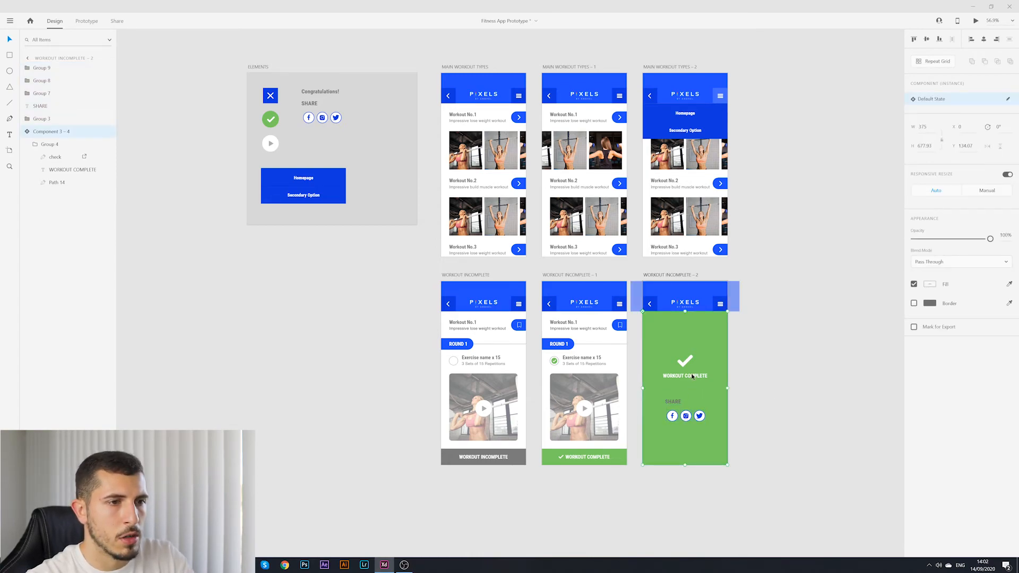
- Change the WORKOUT COMPLETE label on the green panel of WORKOUT INCOMPLETE - 2 to CONGRATULATIONS!
{"action": "double_click", "coordinate": [693, 376]}
{"action": "double_click", "coordinate": [693, 376]}
{"action": "double_click", "coordinate": [693, 377]}
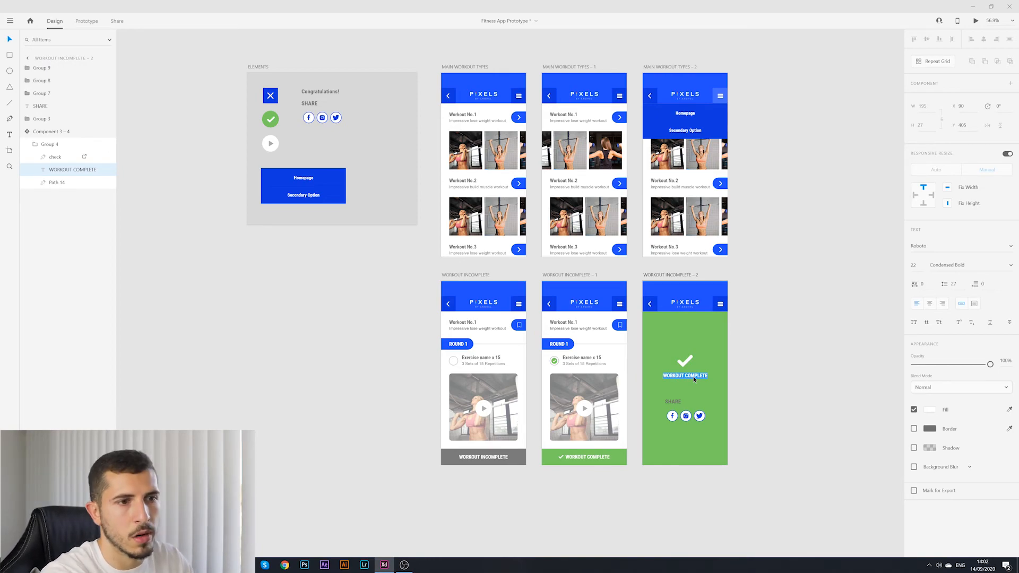
{"action": "type", "text": "CONGRATULATIONS!"}
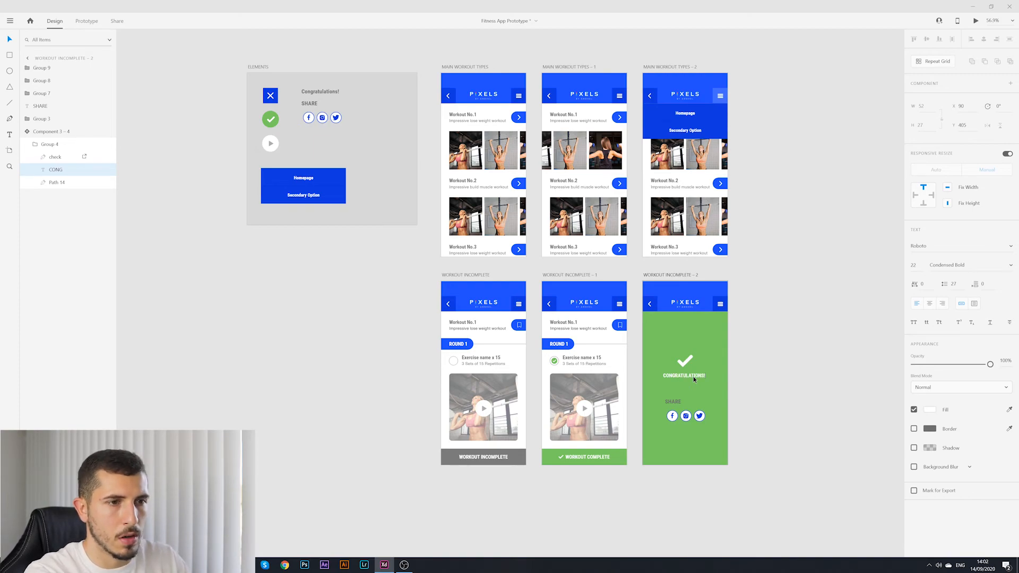
{"action": "key", "text": "Escape"}
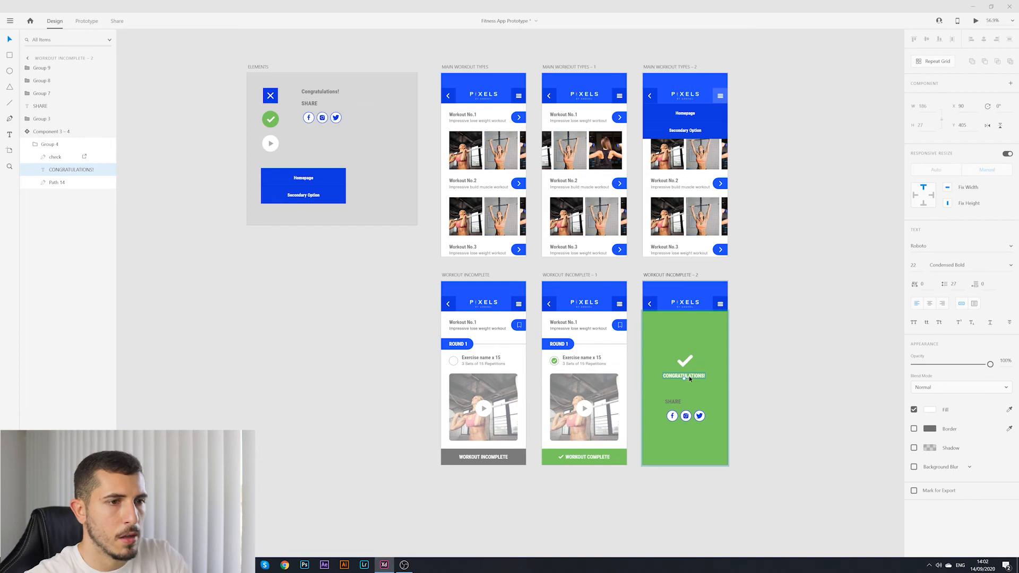
- Center the SHARE text just below CONGRATULATIONS! on the green panel and fill it white
{"action": "left_click_drag", "start_coordinate": [689, 376], "coordinate": [685, 392]}
{"action": "left_click", "coordinate": [751, 387]}
{"action": "left_click", "coordinate": [928, 409]}
{"action": "left_click_drag", "start_coordinate": [825, 368], "coordinate": [799, 353]}
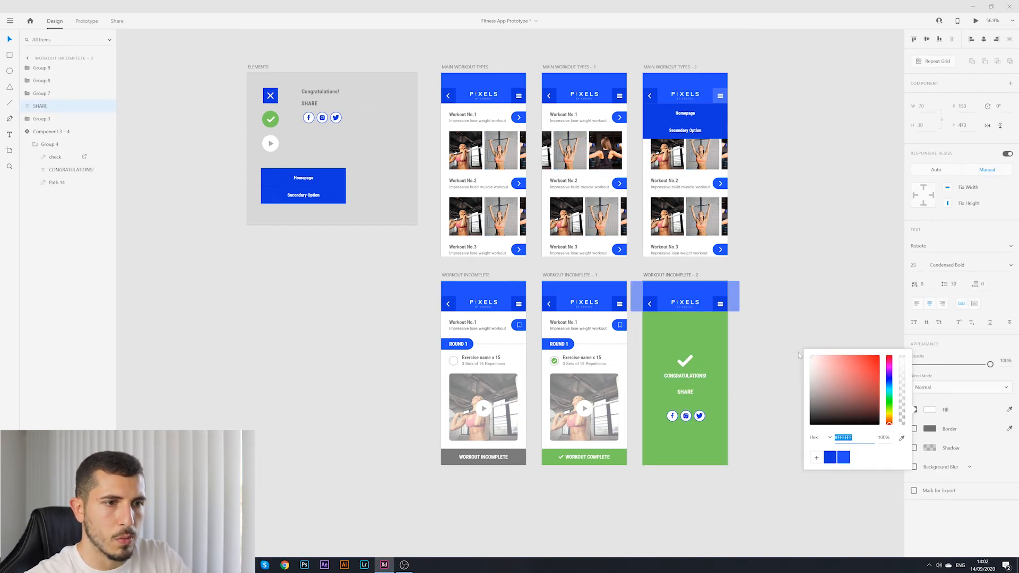
{"action": "left_click", "coordinate": [769, 359]}
- Move the three social icons up together so they sit directly beneath the SHARE text
{"action": "scroll", "coordinate": [717, 416], "scroll_direction": "up", "scroll_amount": 4}
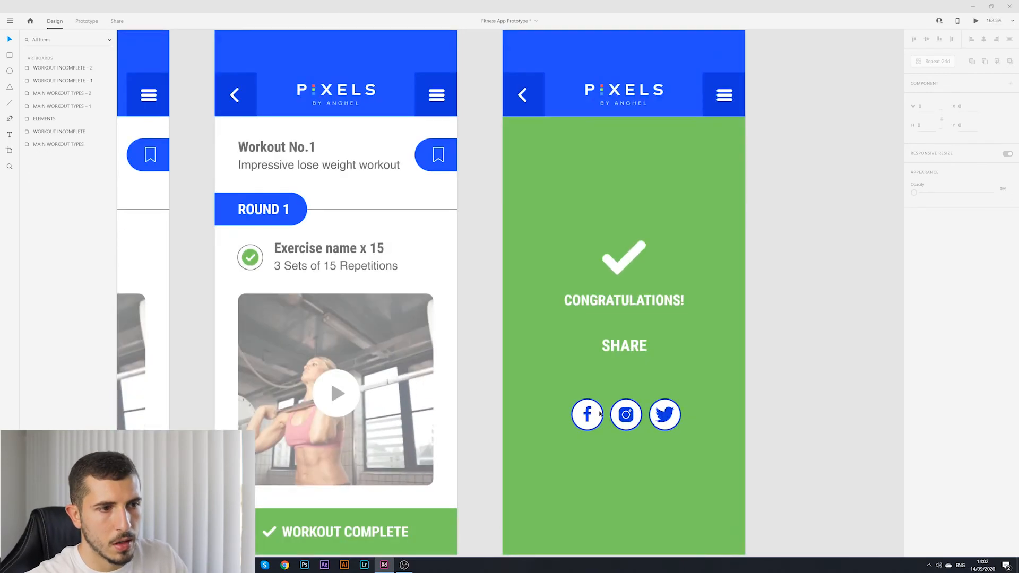
{"action": "left_click", "coordinate": [587, 414]}
{"action": "left_click", "coordinate": [626, 414], "text": "shift"}
{"action": "left_click", "coordinate": [670, 417], "text": "shift"}
{"action": "left_click_drag", "start_coordinate": [670, 416], "coordinate": [670, 380]}
{"action": "left_click", "coordinate": [814, 382]}
{"action": "scroll", "coordinate": [814, 381], "scroll_direction": "down", "scroll_amount": 6}
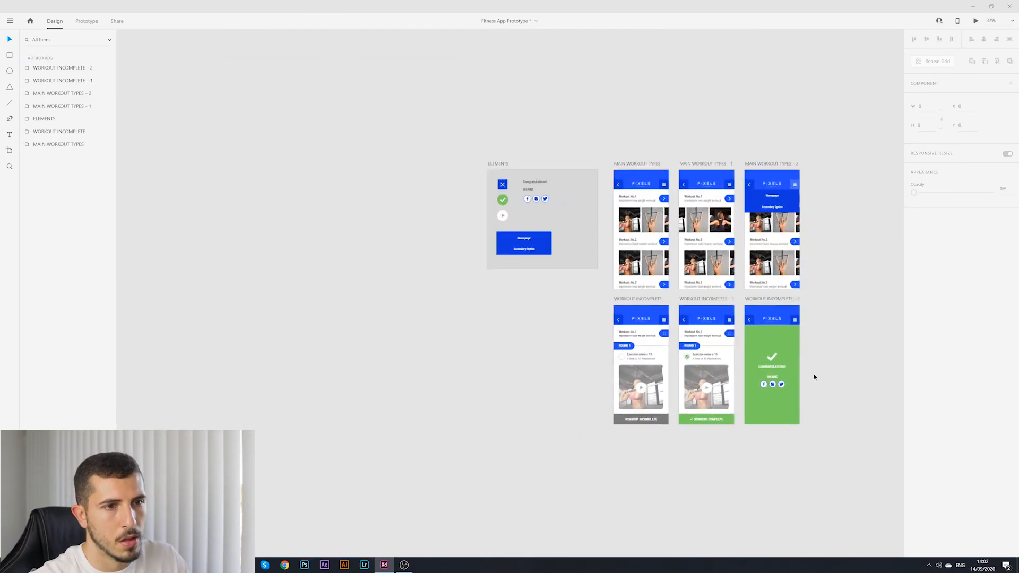
- Link the WORKOUT COMPLETE bar on WORKOUT INCOMPLETE - 1 to WORKOUT INCOMPLETE - 2 with a Tap trigger and Auto-Animate
{"action": "scroll", "coordinate": [814, 379], "scroll_direction": "up", "scroll_amount": 3}
{"action": "left_click_drag", "start_coordinate": [807, 378], "coordinate": [763, 349]}
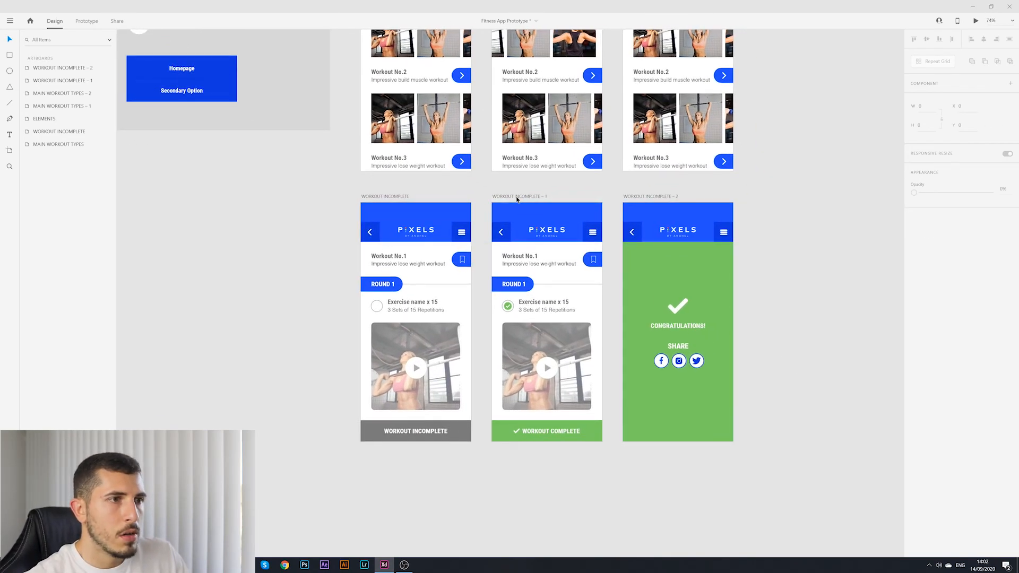
{"action": "double_click", "coordinate": [573, 431]}
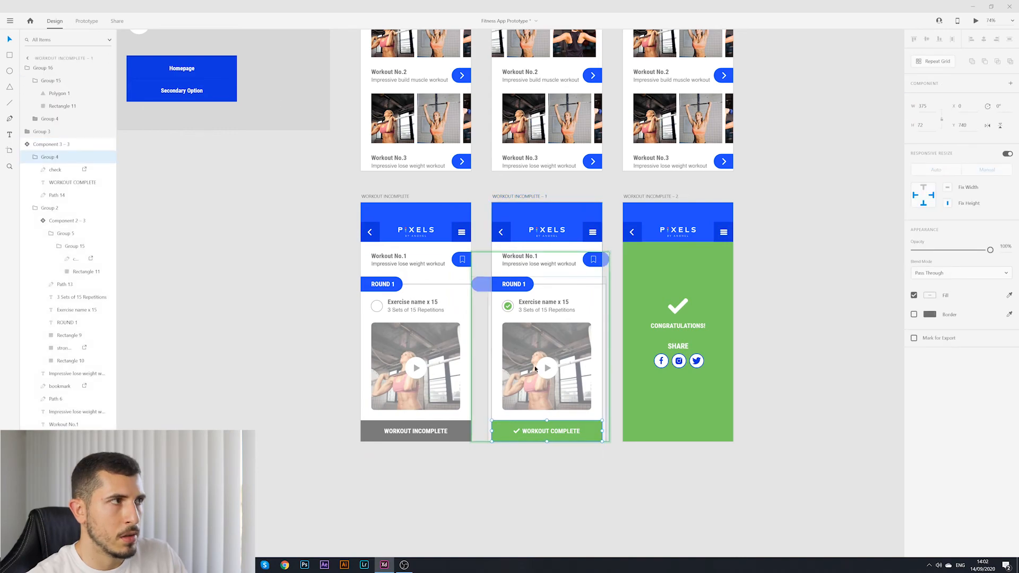
{"action": "key", "text": "ctrl+Tab"}
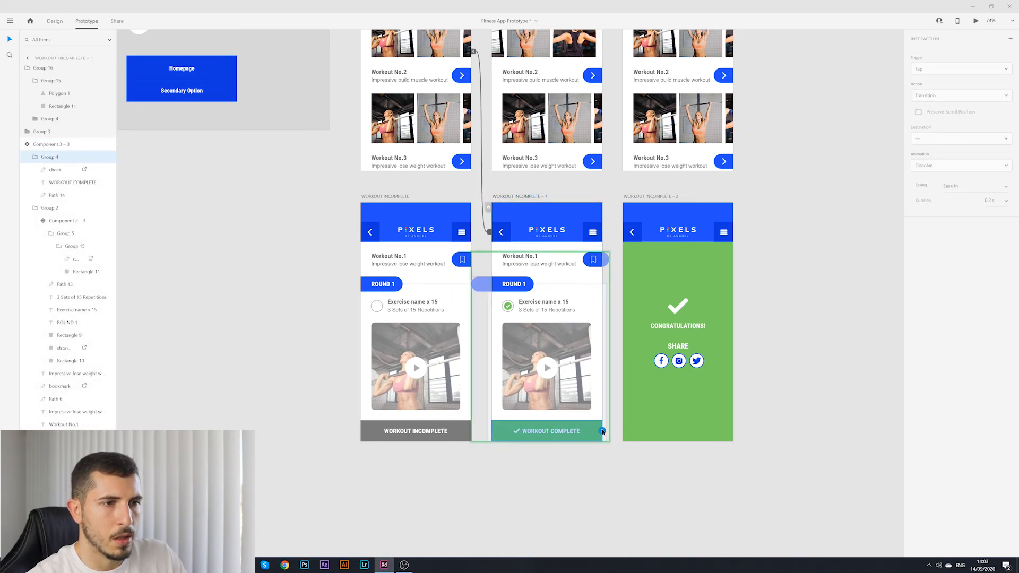
{"action": "left_click_drag", "start_coordinate": [602, 432], "coordinate": [683, 335]}
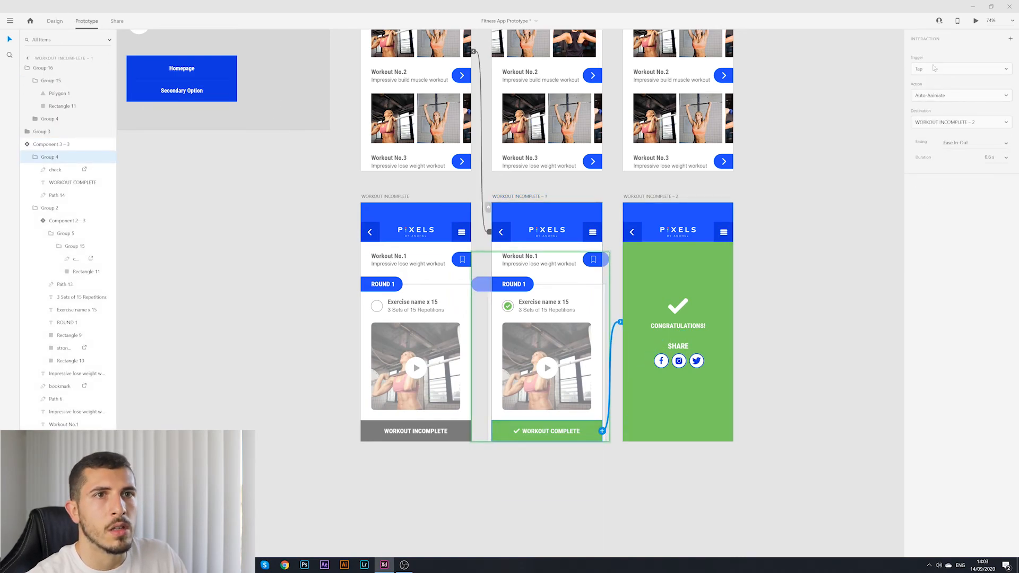
- Preview the prototype repeatedly, testing the WORKOUT COMPLETE bar's transition to the green Congratulations screen
{"action": "left_click", "coordinate": [977, 22]}
{"action": "left_click", "coordinate": [372, 417]}
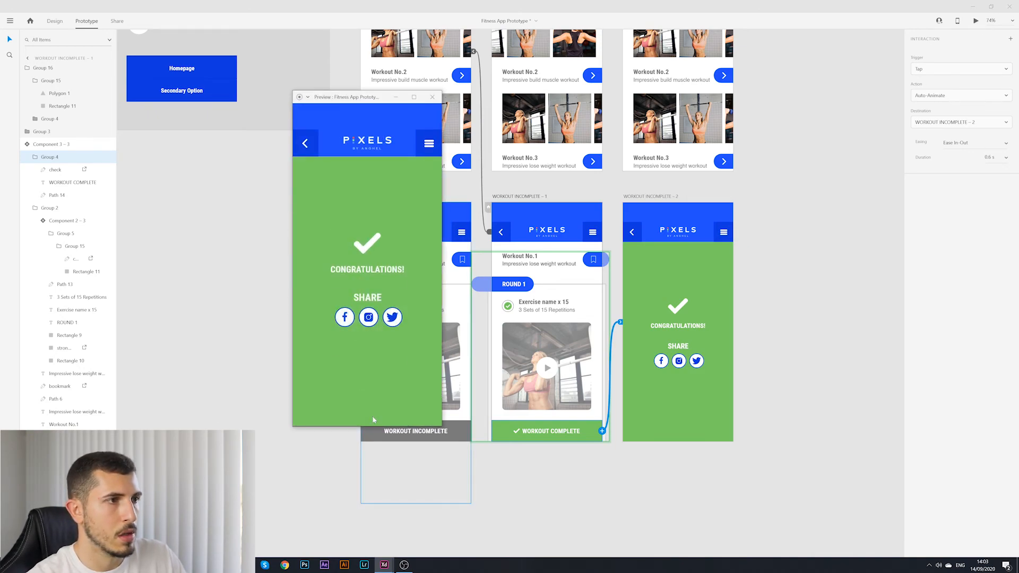
{"action": "left_click", "coordinate": [315, 148]}
{"action": "left_click", "coordinate": [432, 97]}
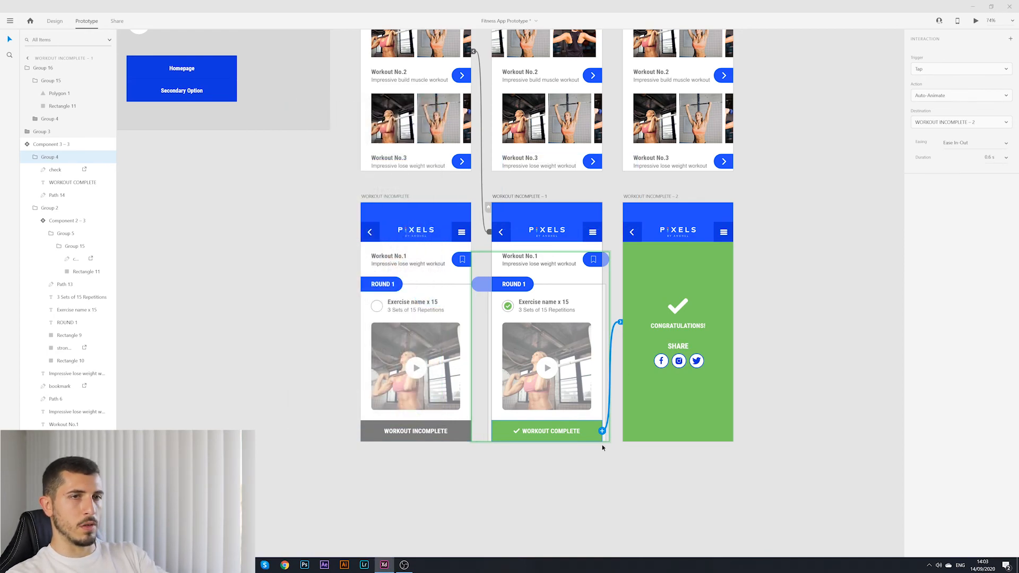
{"action": "left_click", "coordinate": [975, 21]}
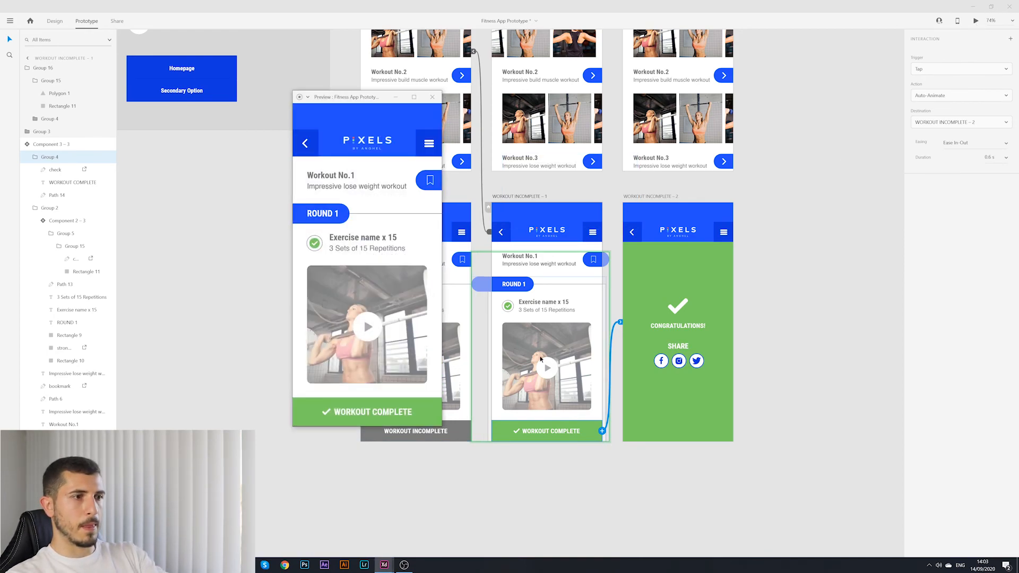
{"action": "left_click", "coordinate": [428, 409]}
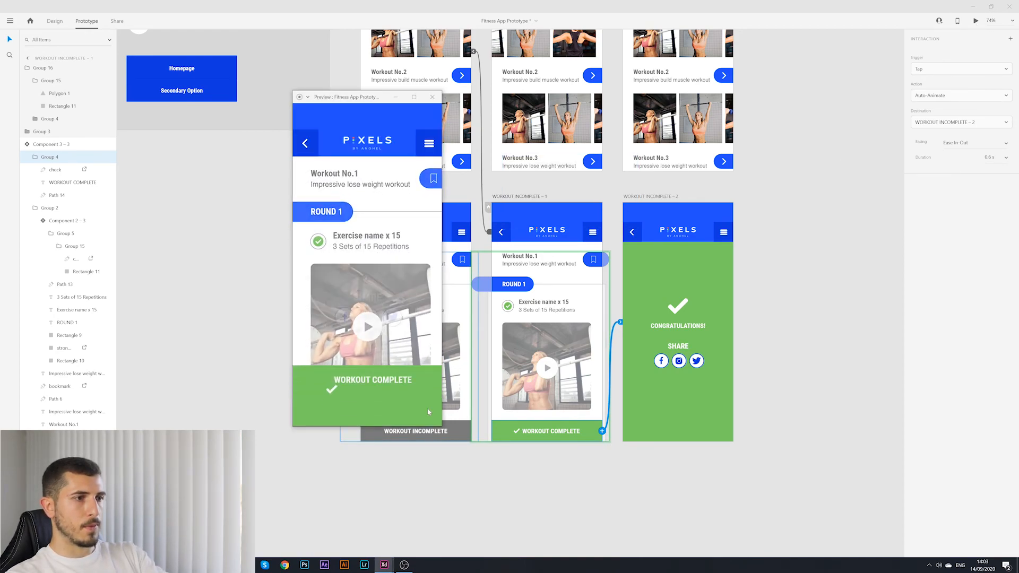
{"action": "left_click", "coordinate": [433, 97]}
{"action": "left_click", "coordinate": [975, 21]}
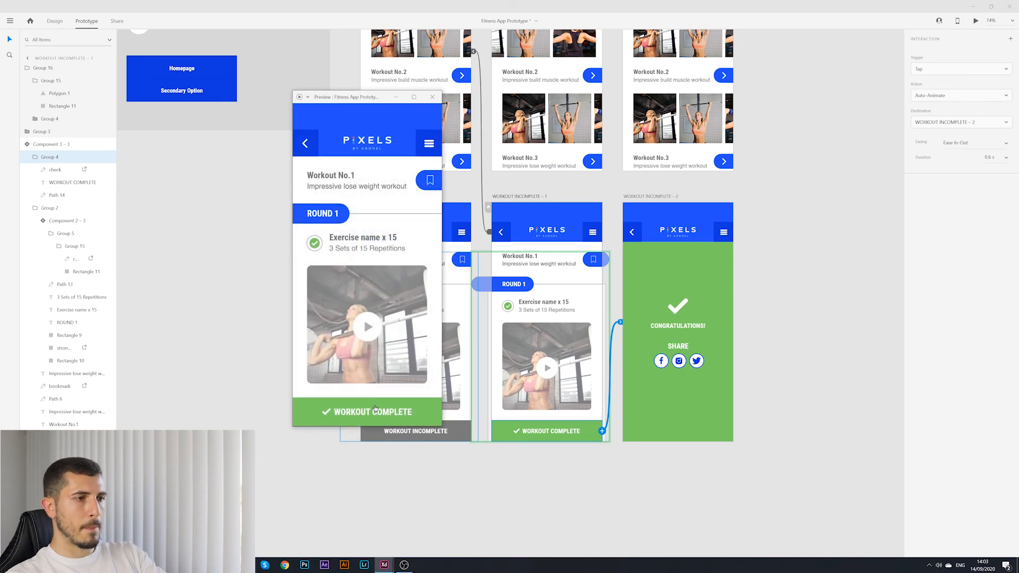
{"action": "left_click", "coordinate": [375, 409]}
{"action": "left_click", "coordinate": [432, 97]}
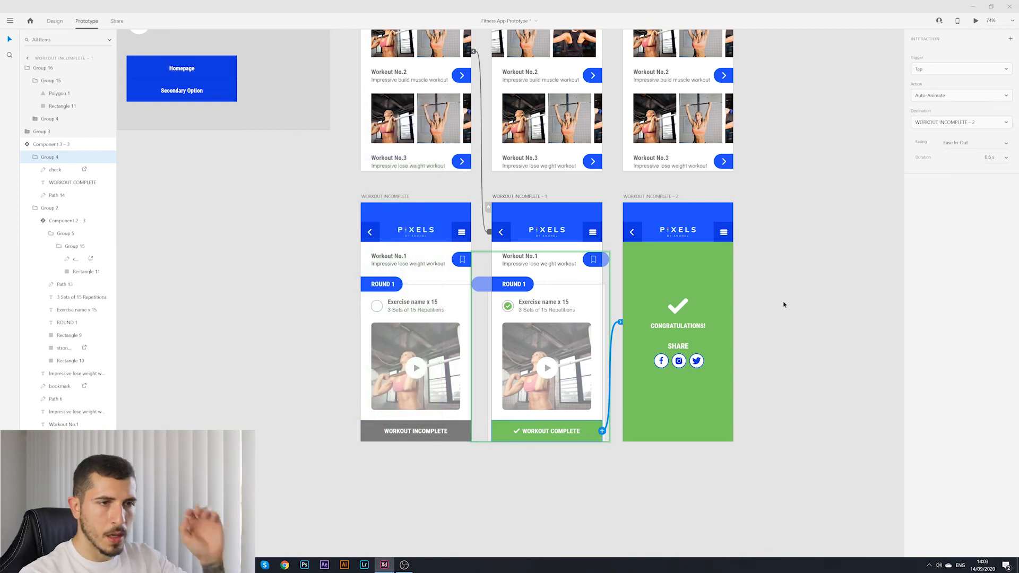
{"action": "left_click", "coordinate": [789, 316]}
{"action": "scroll", "coordinate": [756, 264], "scroll_direction": "down", "scroll_amount": 3}
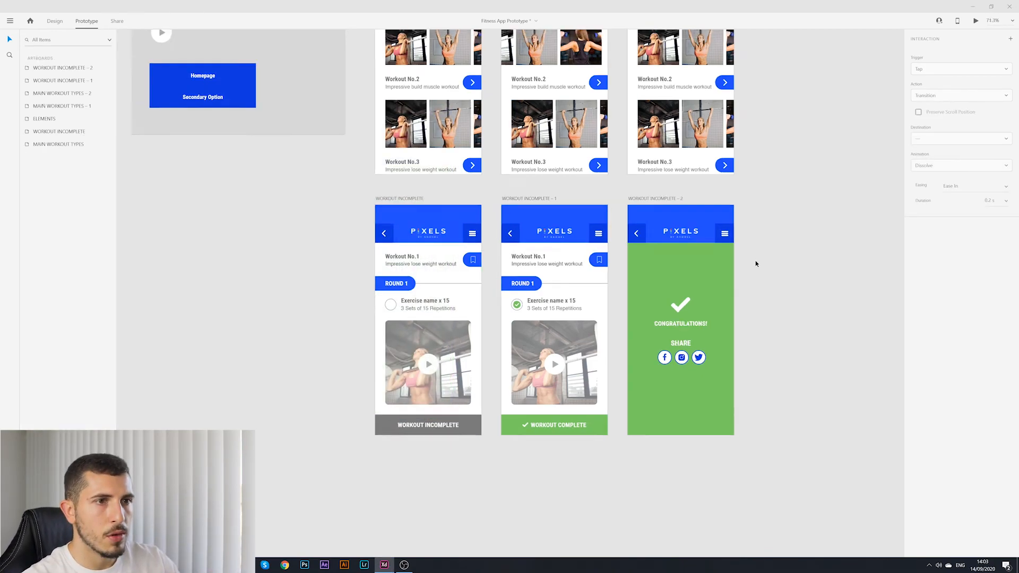
{"action": "scroll", "coordinate": [773, 293], "scroll_direction": "up", "scroll_amount": 3}
{"action": "left_click_drag", "start_coordinate": [767, 314], "coordinate": [780, 348]}
{"action": "scroll", "coordinate": [796, 391], "scroll_direction": "down", "scroll_amount": 4}
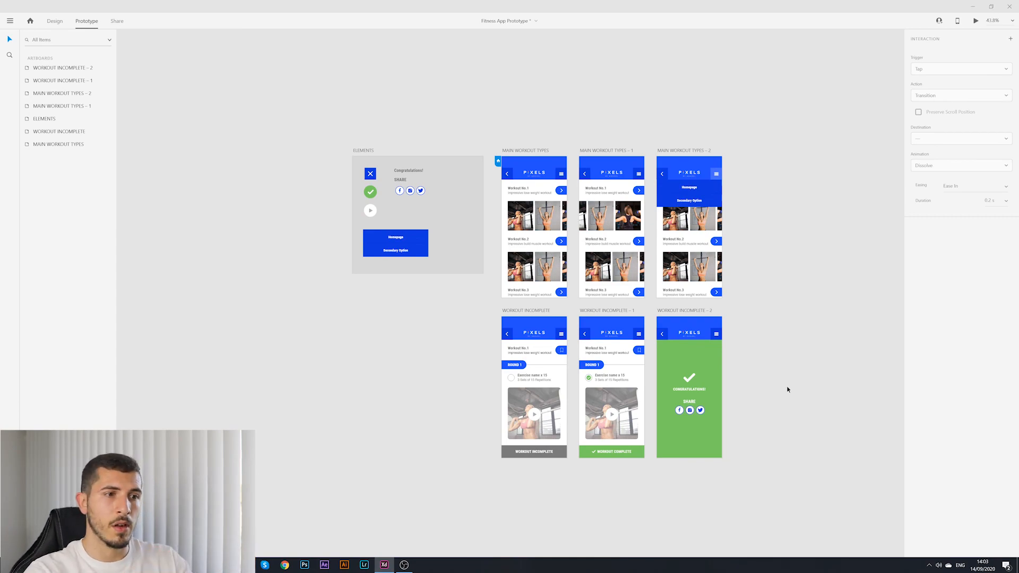
{"action": "left_click_drag", "start_coordinate": [803, 365], "coordinate": [729, 304]}
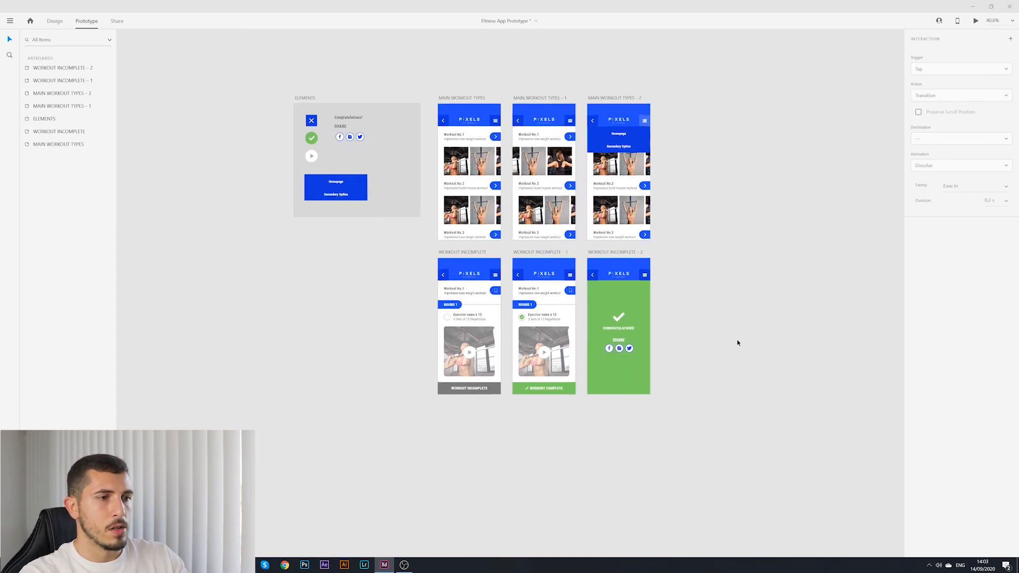
- Duplicate the WORKOUT INCOMPLETE artboard and place the copy directly below the original
{"action": "scroll", "coordinate": [728, 341], "scroll_direction": "up", "scroll_amount": 2}
{"action": "left_click", "coordinate": [391, 214]}
{"action": "scroll", "coordinate": [566, 293], "scroll_direction": "down", "scroll_amount": 3}
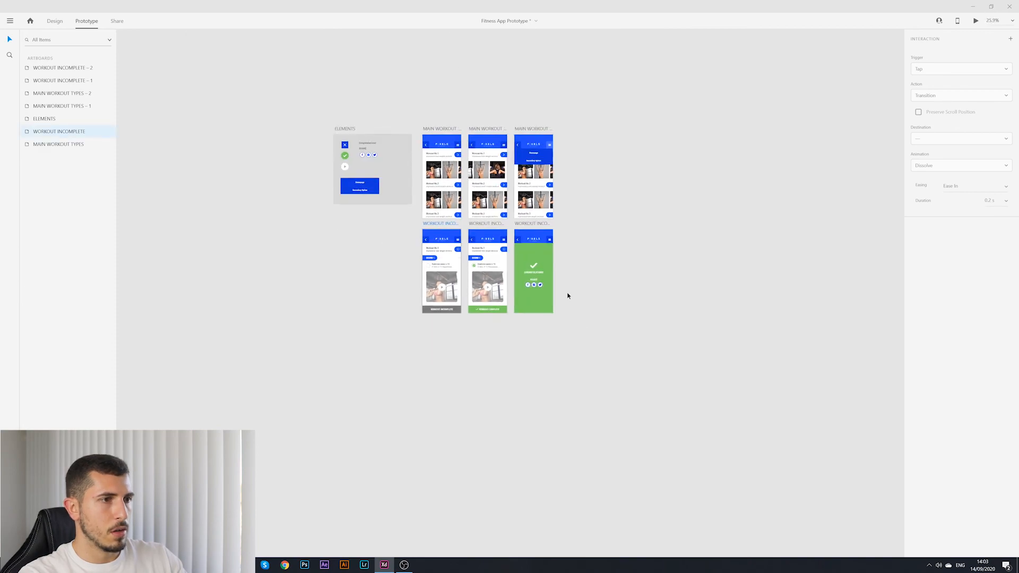
{"action": "scroll", "coordinate": [598, 332], "scroll_direction": "up", "scroll_amount": 2}
{"action": "scroll", "coordinate": [599, 325], "scroll_direction": "up", "scroll_amount": 1}
{"action": "left_click", "coordinate": [54, 21]}
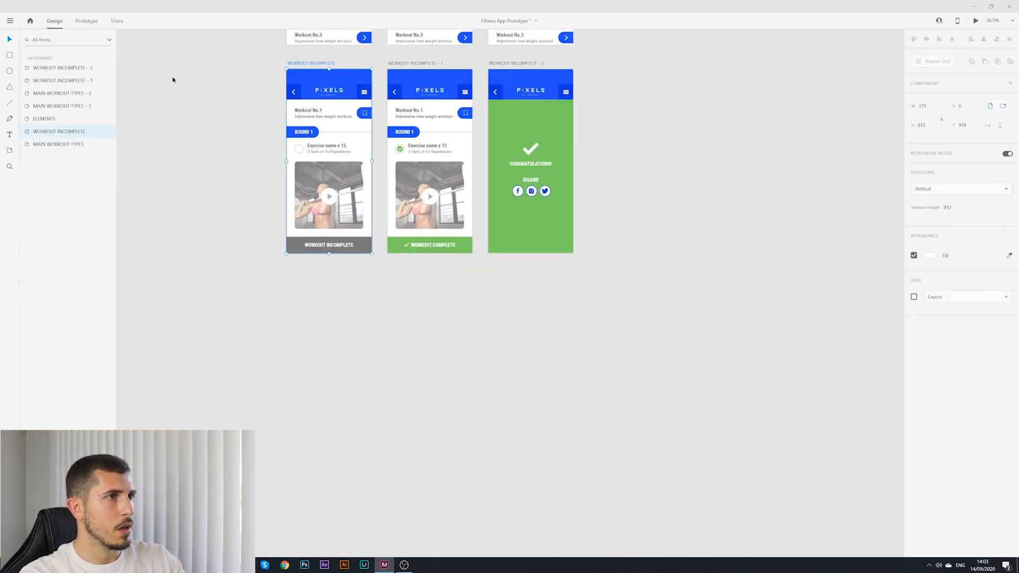
{"action": "key", "text": "ctrl+d"}
{"action": "left_click_drag", "start_coordinate": [616, 64], "coordinate": [326, 277]}
{"action": "left_click_drag", "start_coordinate": [493, 312], "coordinate": [594, 305]}
{"action": "left_click", "coordinate": [532, 270]}
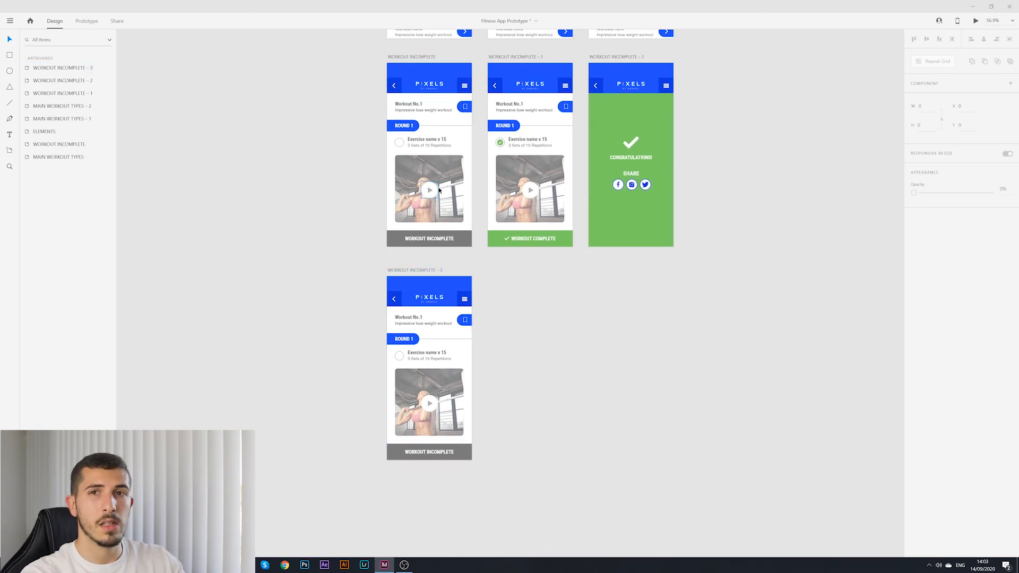
- Delete the play button from the exercise image on the duplicated WORKOUT INCOMPLETE - 3 artboard
{"action": "left_click", "coordinate": [438, 194]}
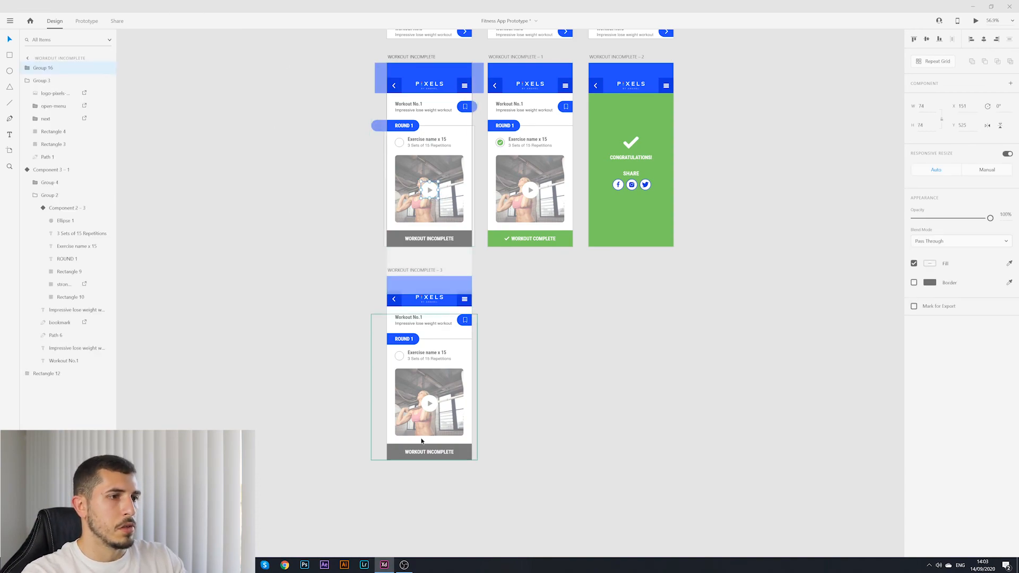
{"action": "left_click", "coordinate": [422, 439]}
{"action": "left_click", "coordinate": [435, 197]}
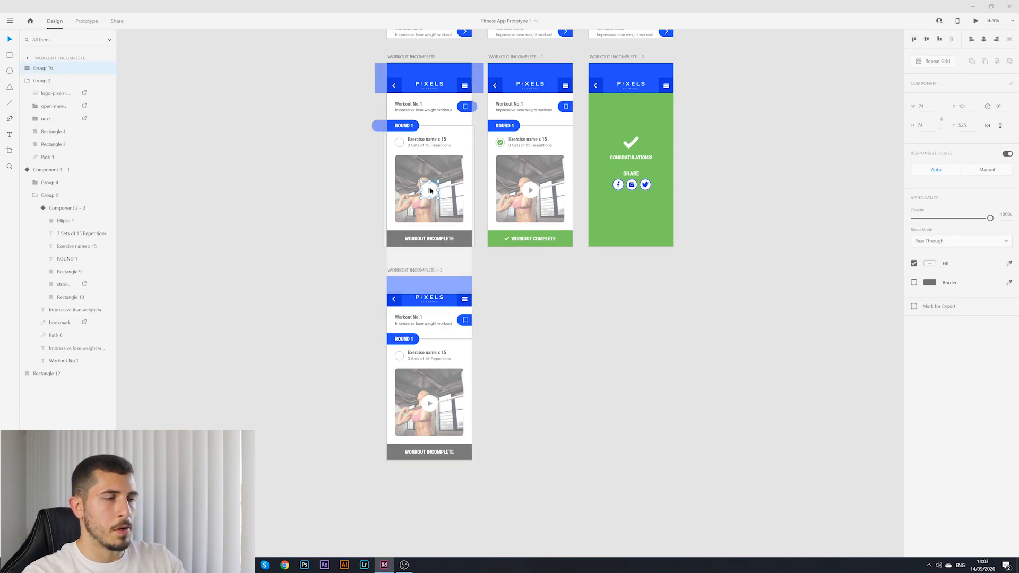
{"action": "left_click", "coordinate": [431, 404]}
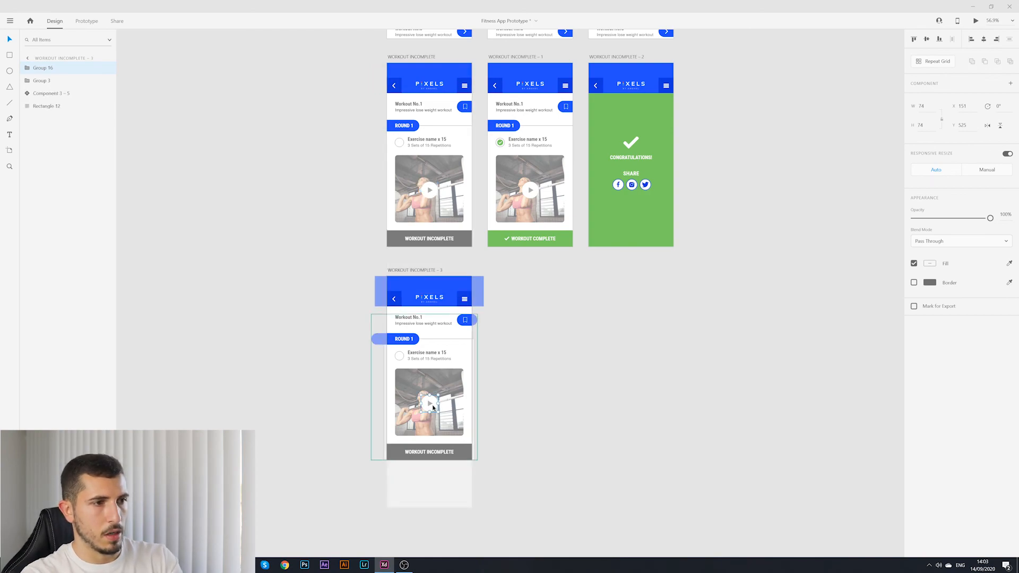
{"action": "key", "text": "Delete"}
- Raise the exercise image inside the component on WORKOUT INCOMPLETE - 3 to full opacity
{"action": "left_click", "coordinate": [443, 406]}
{"action": "double_click", "coordinate": [444, 406]}
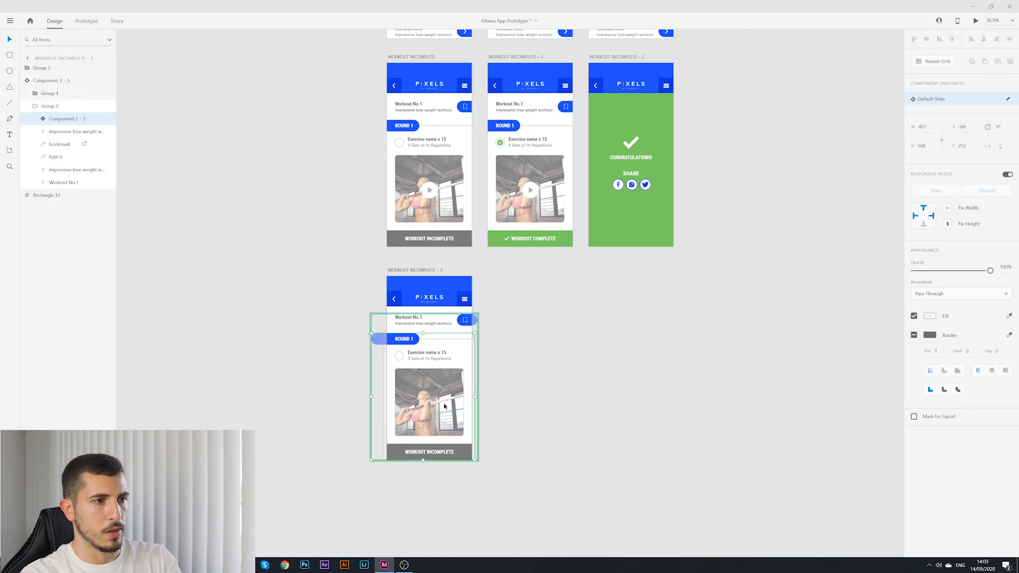
{"action": "double_click", "coordinate": [444, 406]}
{"action": "left_click_drag", "start_coordinate": [951, 250], "coordinate": [992, 250]}
{"action": "left_click", "coordinate": [855, 319]}
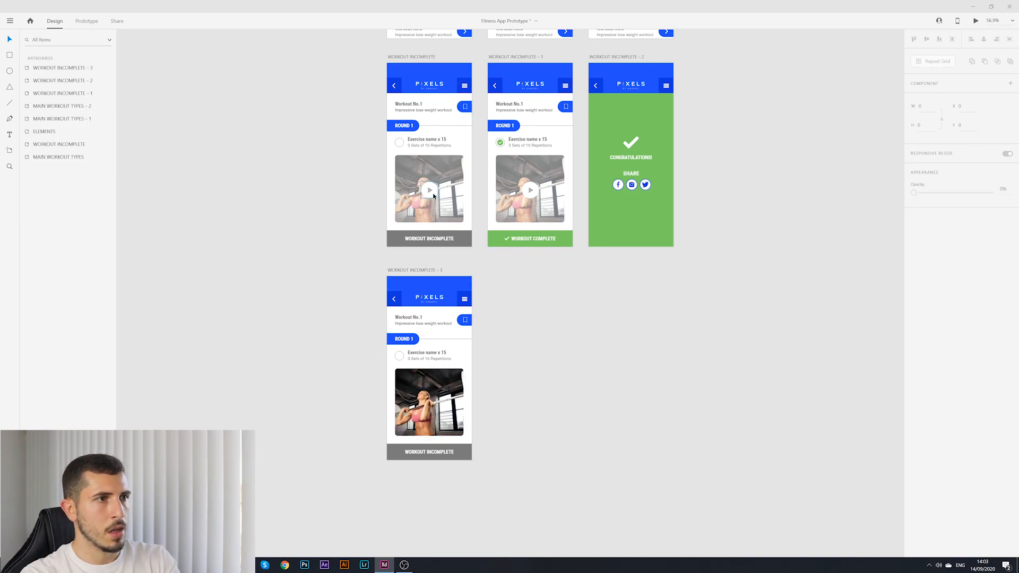
- Link the play button on WORKOUT INCOMPLETE to WORKOUT INCOMPLETE - 3 with a Tap trigger and Auto-Animate
{"action": "left_click", "coordinate": [429, 190]}
{"action": "left_click", "coordinate": [86, 21]}
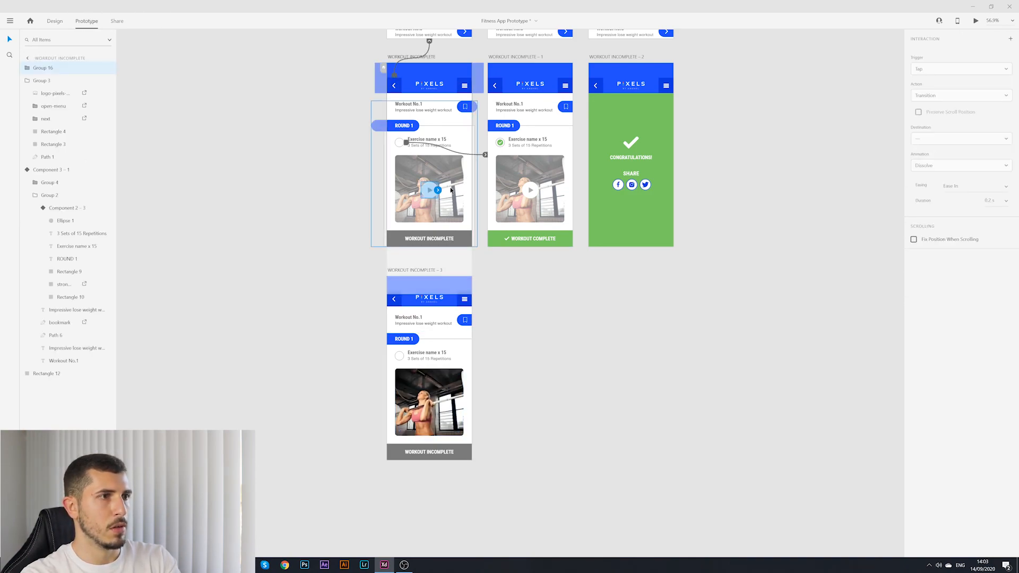
{"action": "left_click_drag", "start_coordinate": [438, 190], "coordinate": [431, 414]}
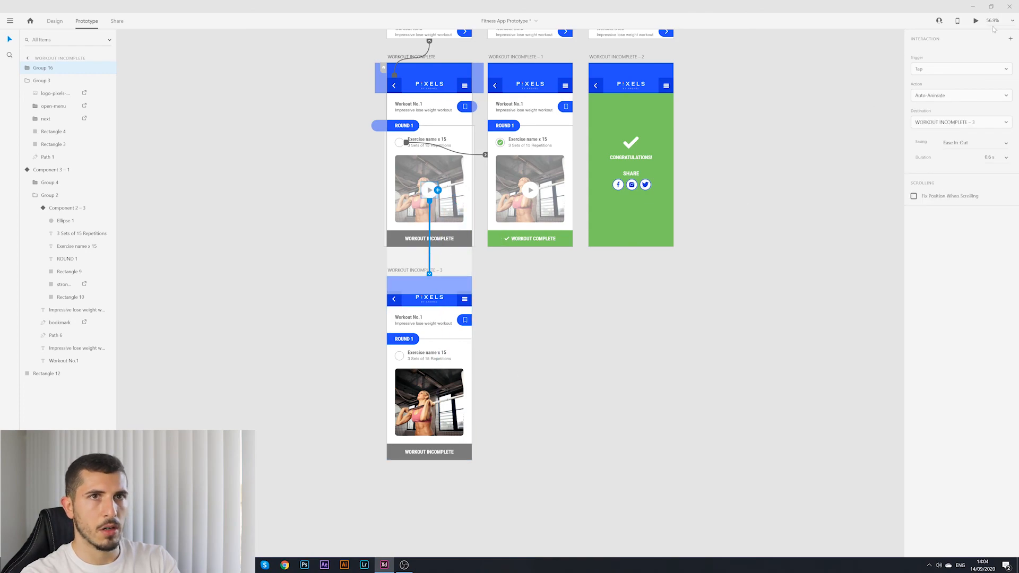
- Preview the workout screen, testing the play button, the exercise check circle and the WORKOUT COMPLETE bar, and close the preview
{"action": "key", "text": "ctrl+Return"}
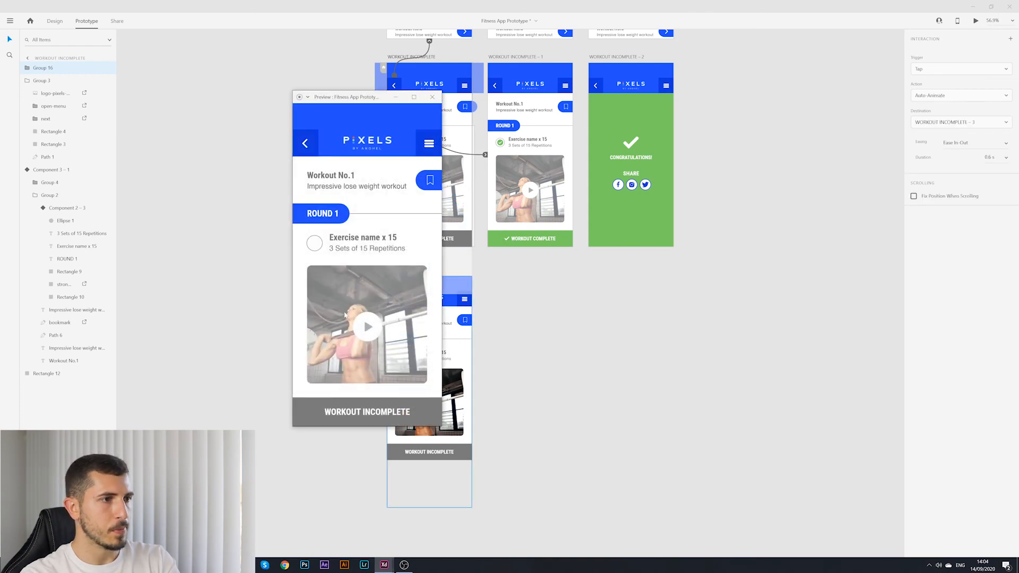
{"action": "left_click", "coordinate": [368, 326]}
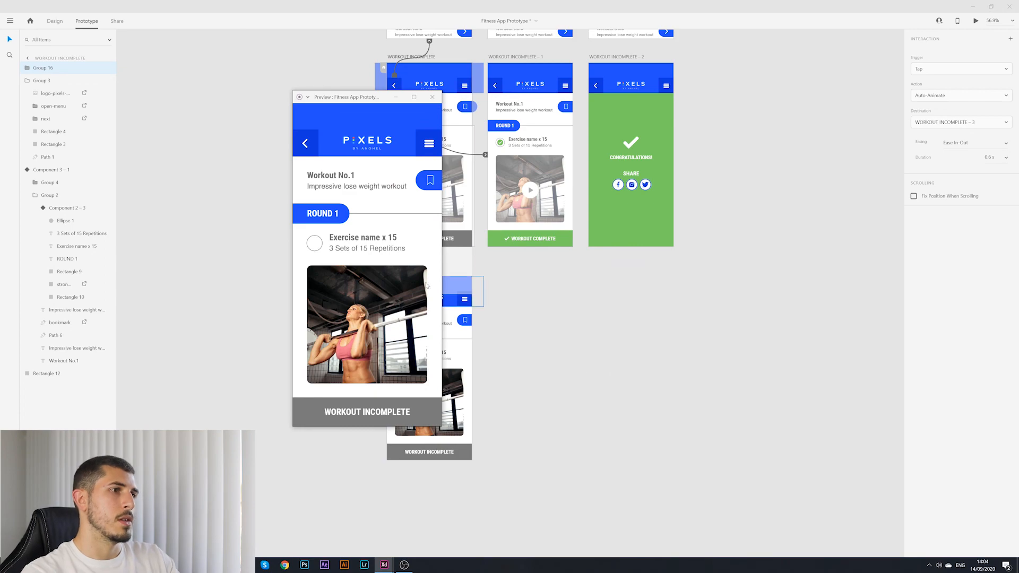
{"action": "left_click", "coordinate": [315, 244]}
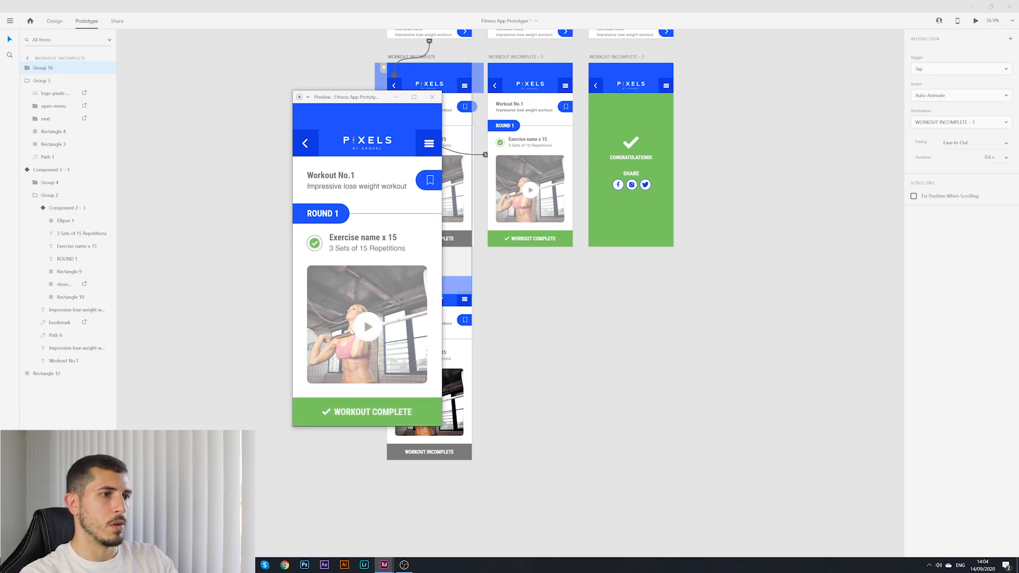
{"action": "left_click", "coordinate": [372, 419]}
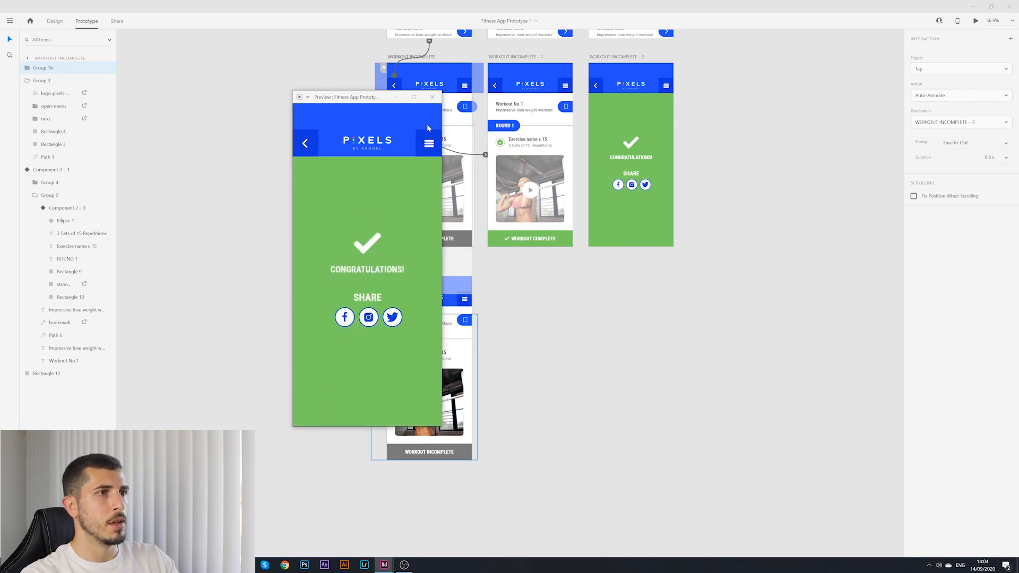
{"action": "left_click", "coordinate": [432, 101]}
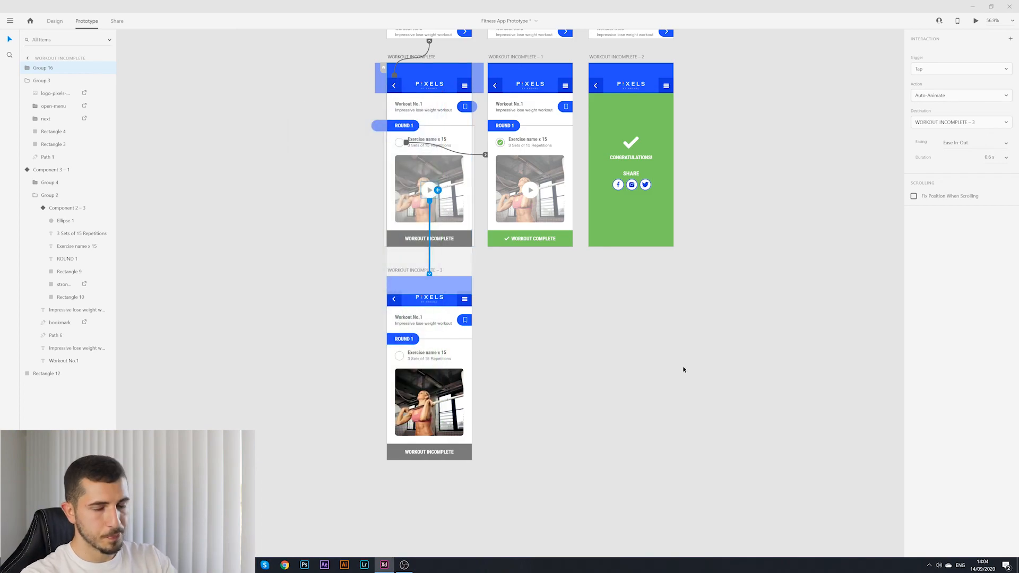
{"action": "left_click", "coordinate": [684, 370]}
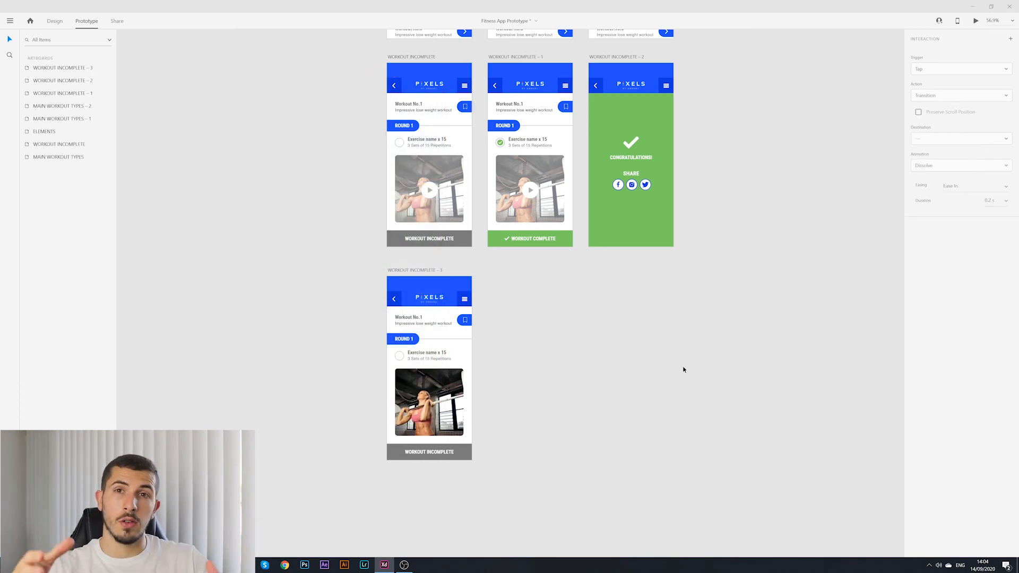